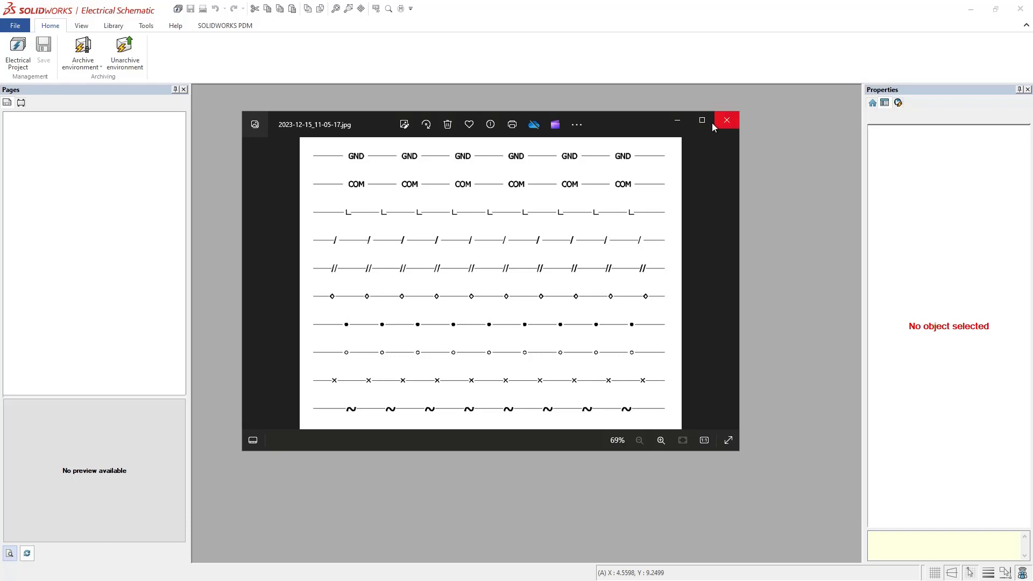
Open the project ANSI TEMPLATE W/Size B Sheets - REV1_41 and expand Document Book #1.
{"action": "left_click", "coordinate": [686, 123]}
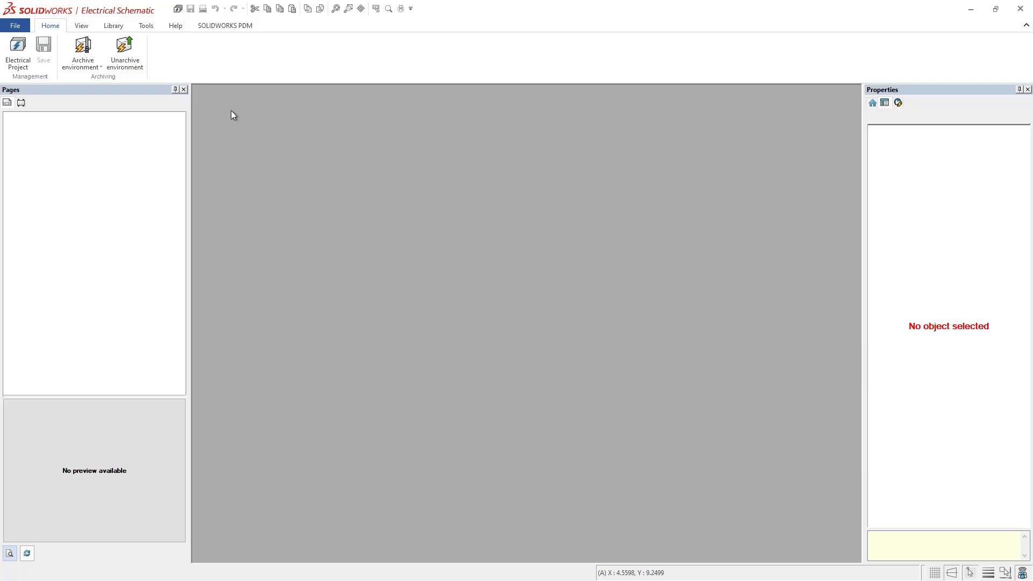
{"action": "left_click", "coordinate": [18, 63]}
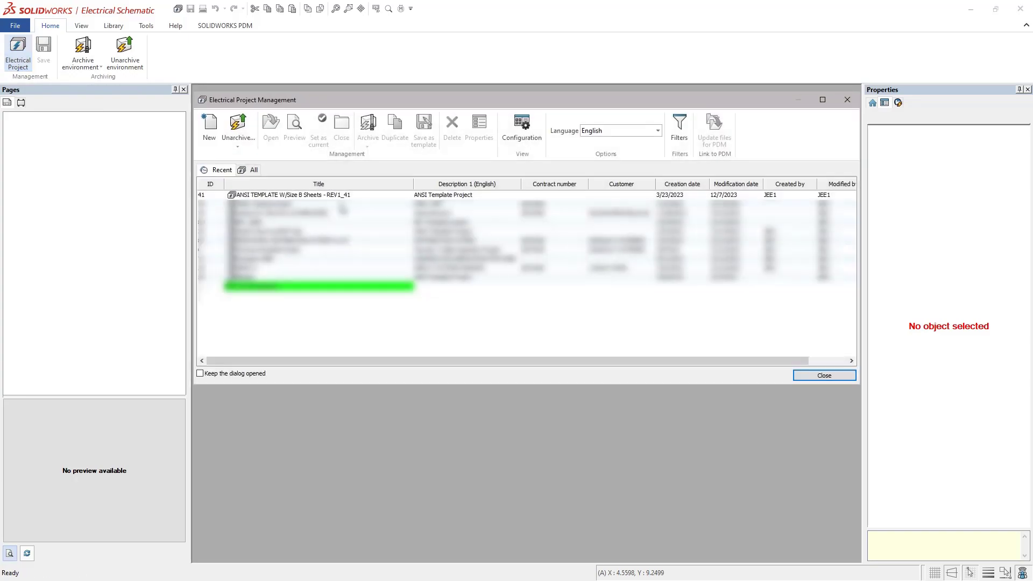
{"action": "double_click", "coordinate": [273, 196]}
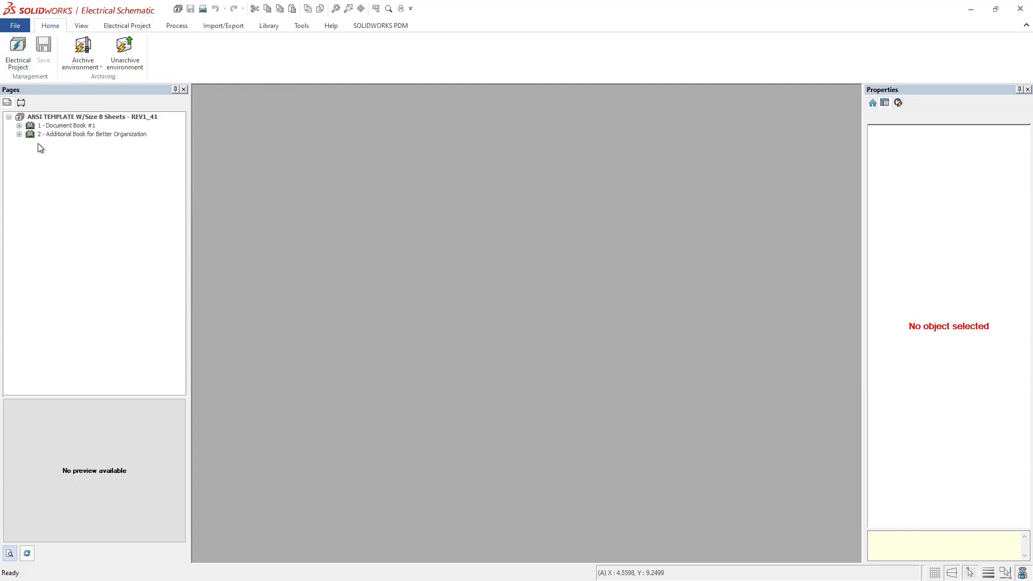
{"action": "left_click", "coordinate": [18, 126]}
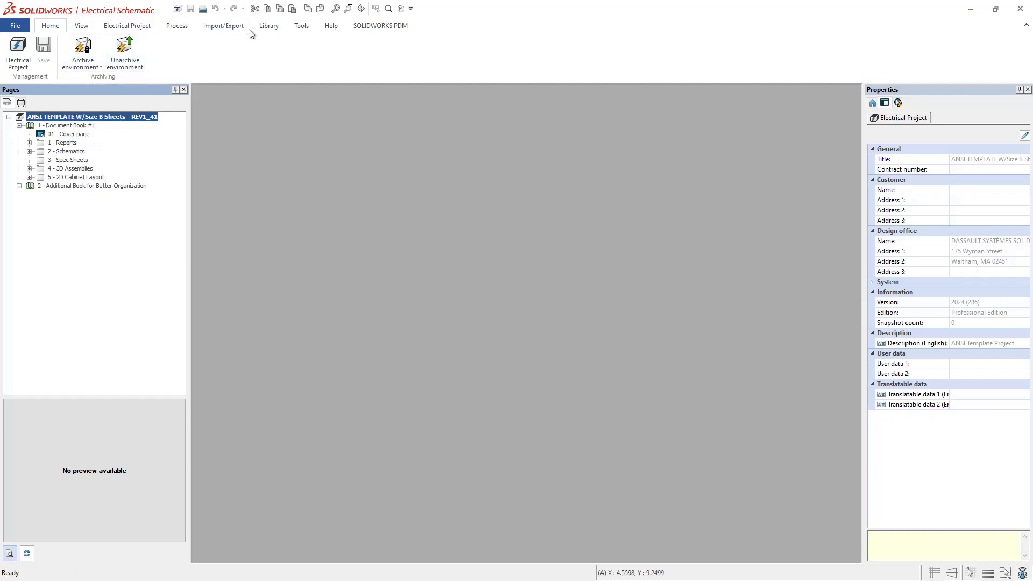
Open the drawing style configuration management for the current project.
{"action": "left_click", "coordinate": [132, 27]}
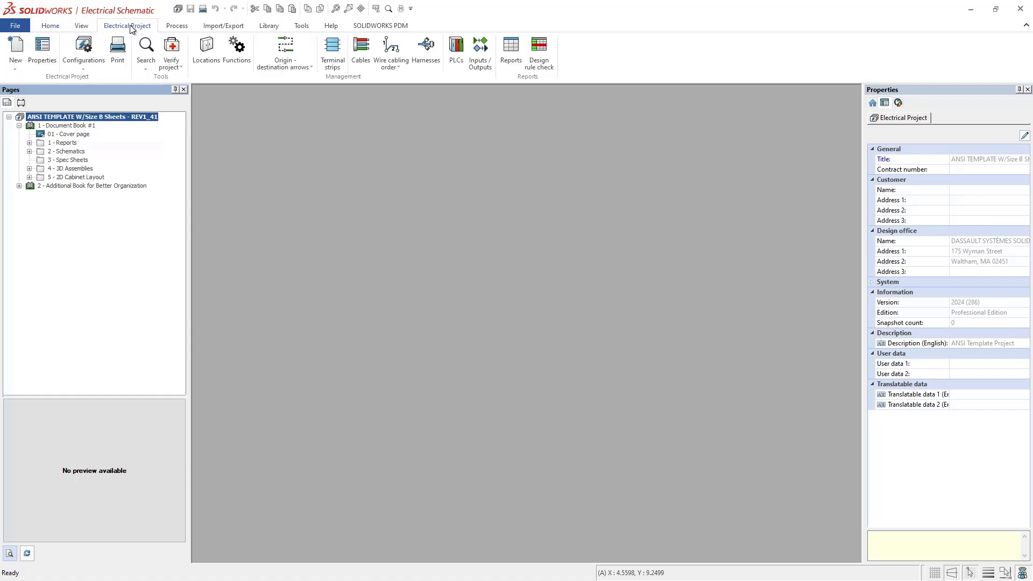
{"action": "left_click", "coordinate": [85, 68]}
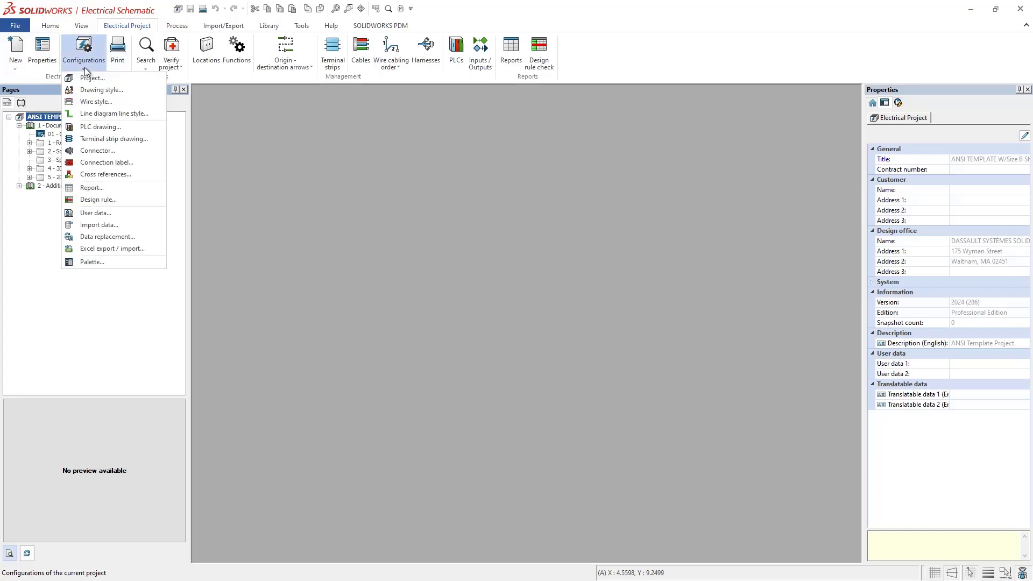
{"action": "left_click", "coordinate": [127, 90]}
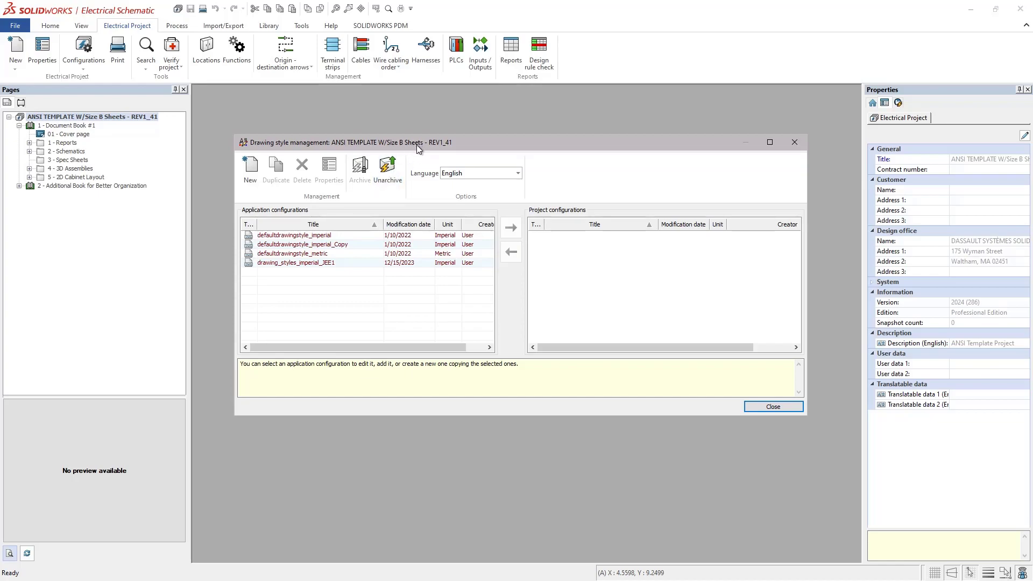
{"action": "left_click_drag", "start_coordinate": [416, 144], "coordinate": [429, 149]}
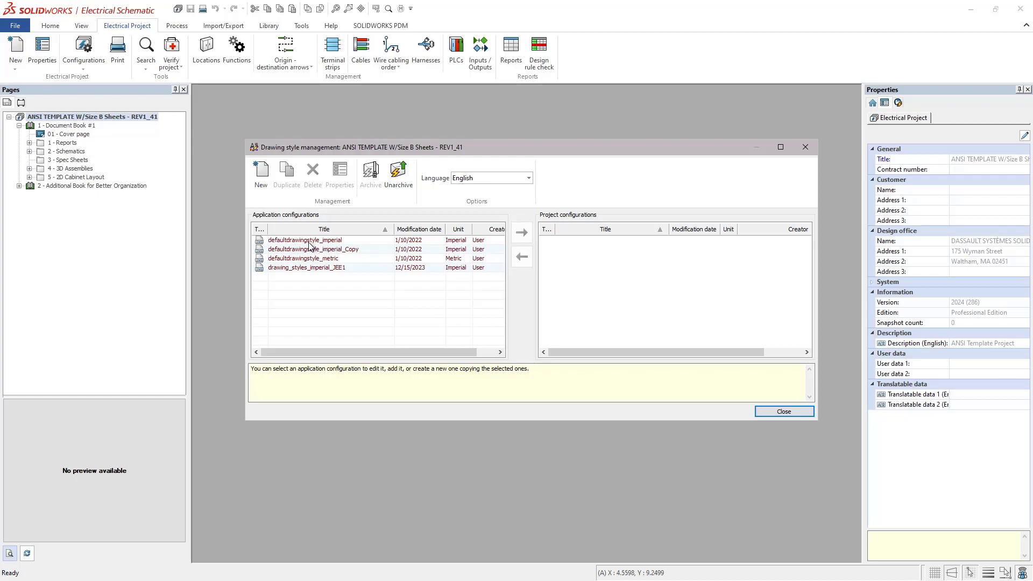
{"action": "left_click", "coordinate": [85, 61]}
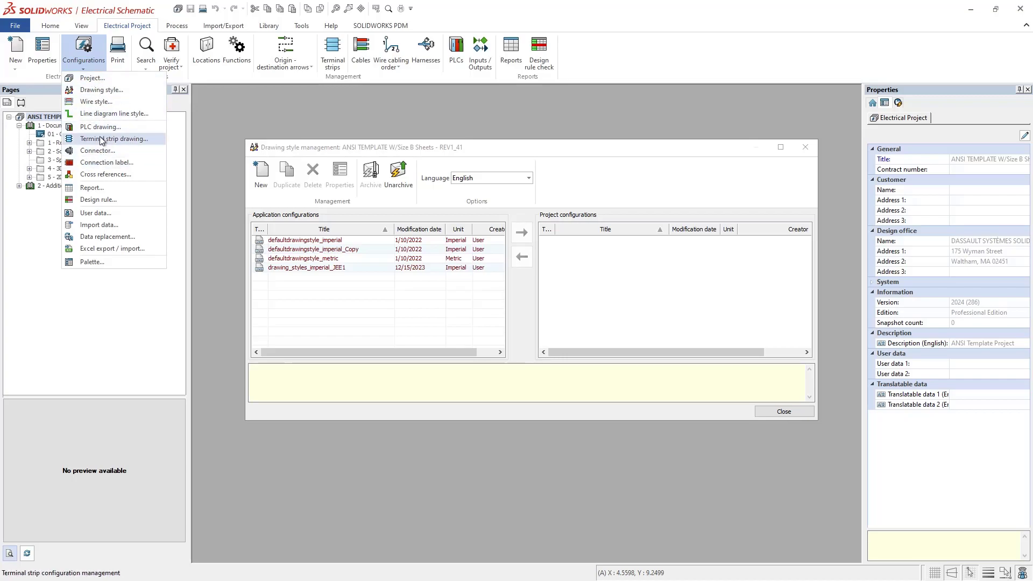
{"action": "left_click", "coordinate": [391, 157]}
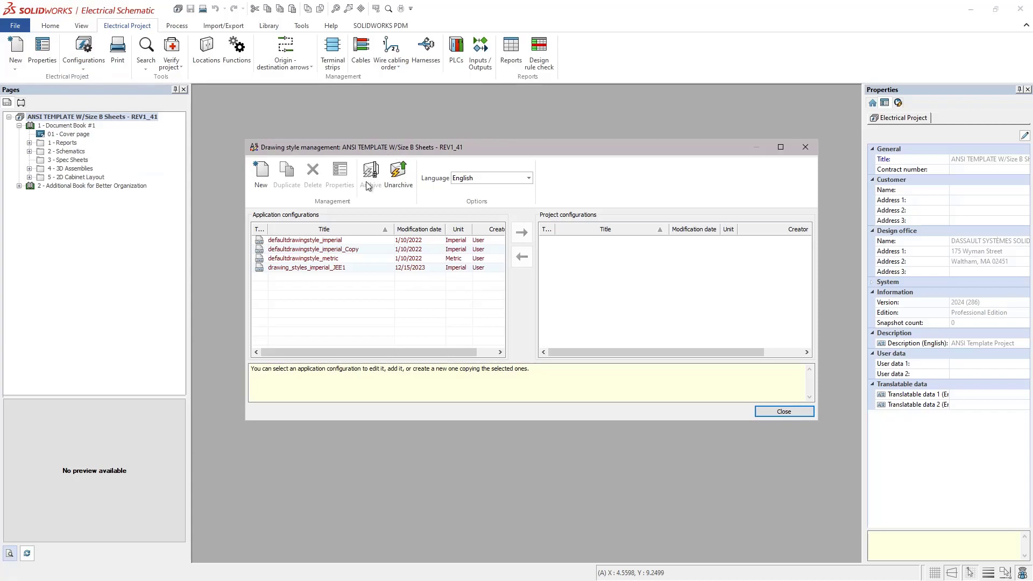
Open the application drawing style defaultdrawingstyle_imperial_Copy for editing.
{"action": "left_click", "coordinate": [321, 240]}
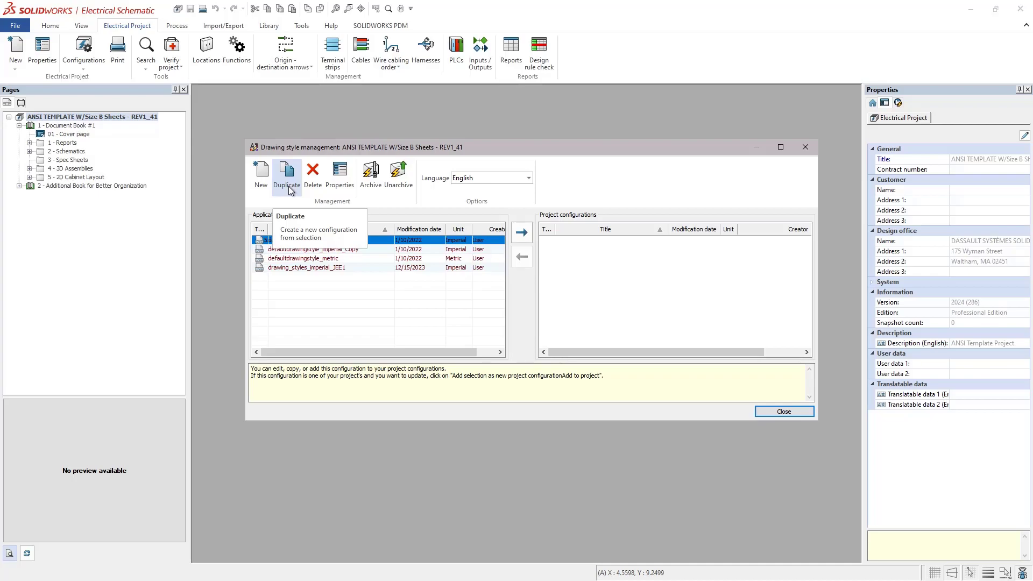
{"action": "left_click", "coordinate": [304, 249]}
{"action": "left_click", "coordinate": [304, 242]}
{"action": "left_click", "coordinate": [310, 250]}
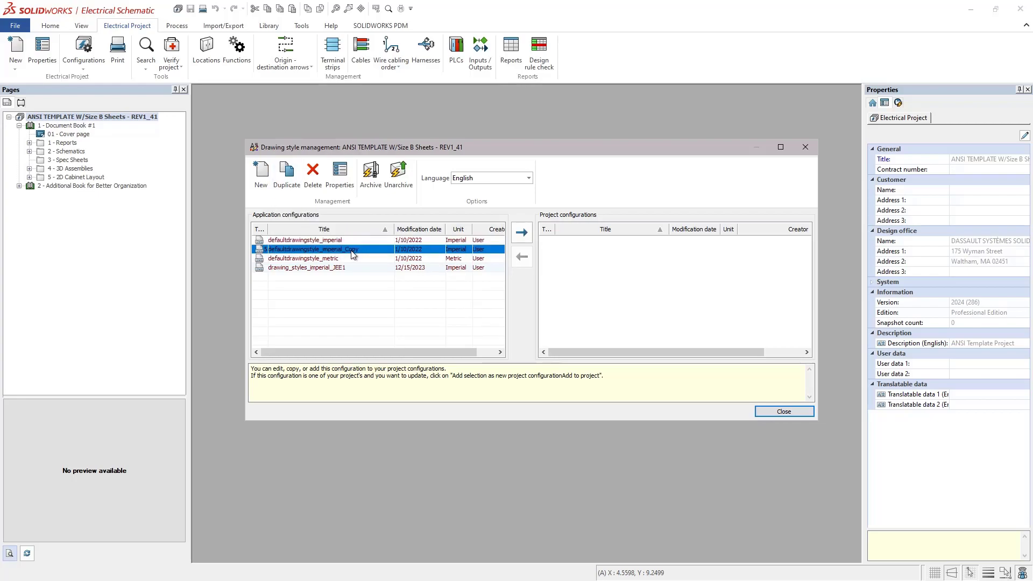
{"action": "double_click", "coordinate": [325, 248]}
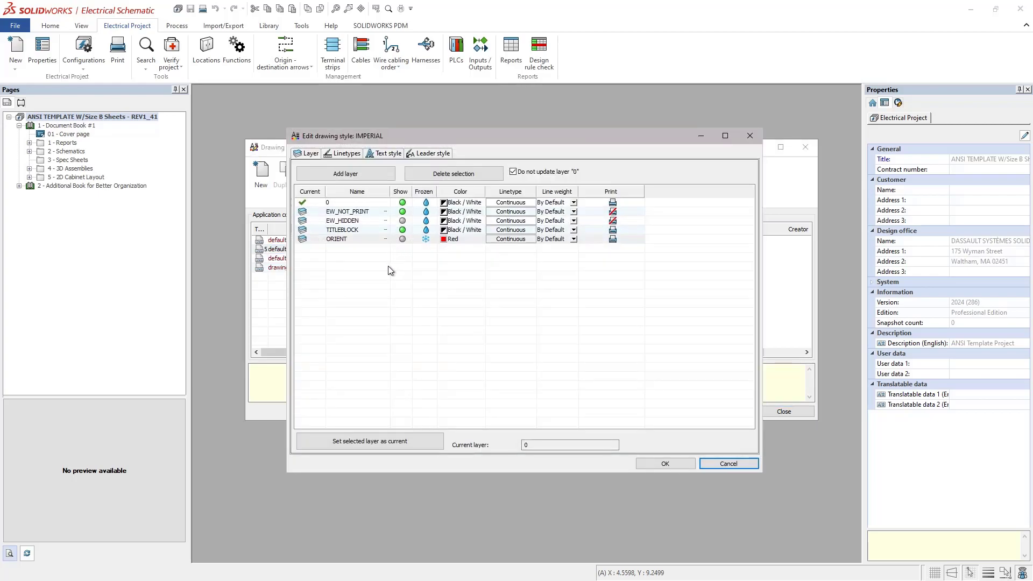
{"action": "left_click_drag", "start_coordinate": [421, 136], "coordinate": [418, 288]}
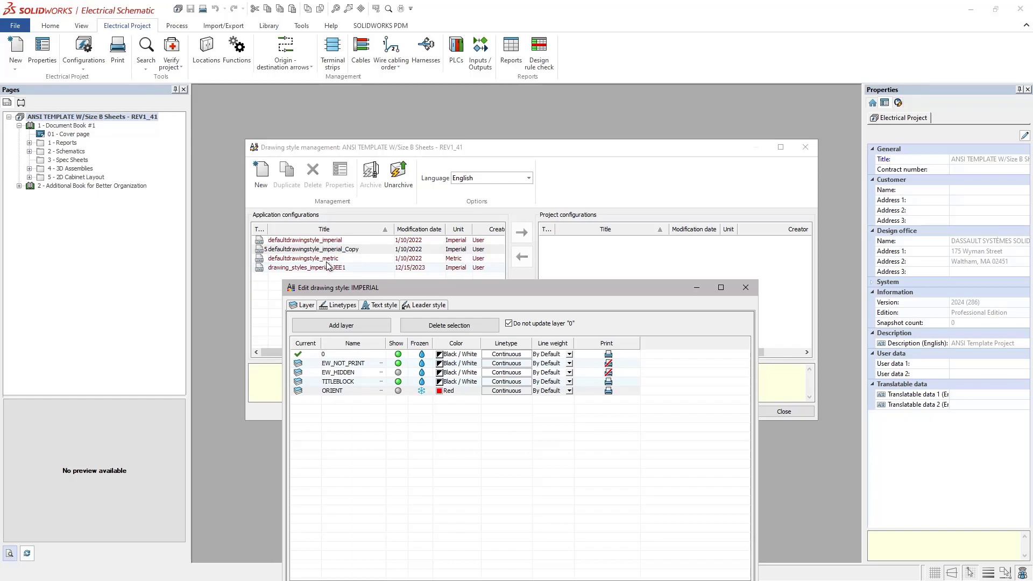
{"action": "left_click_drag", "start_coordinate": [396, 287], "coordinate": [410, 129]}
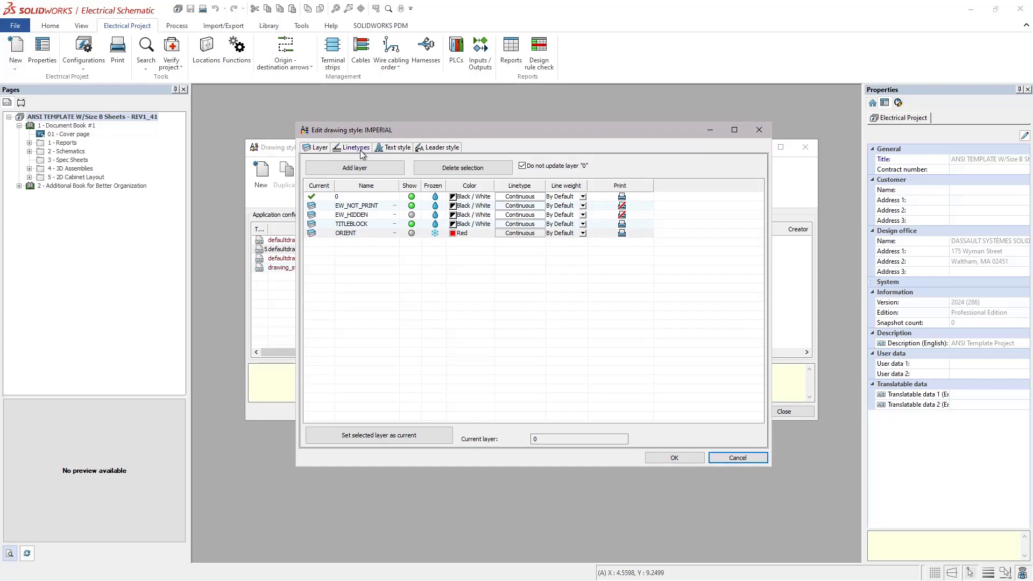
Examine the line types defined in the drawing style, from ByBlock through ZIGZAG.
{"action": "left_click", "coordinate": [323, 148]}
{"action": "left_click", "coordinate": [357, 153]}
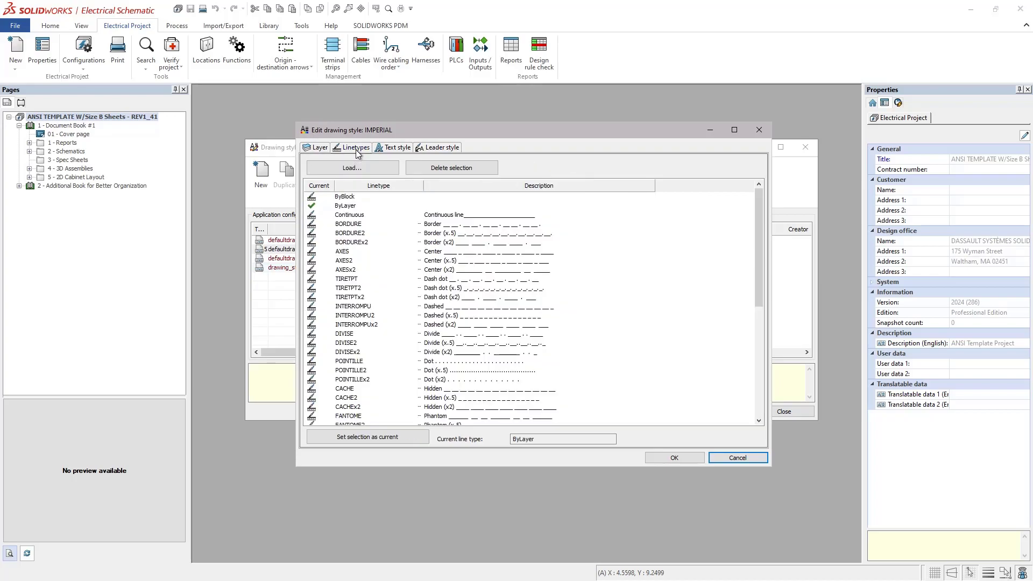
{"action": "scroll", "coordinate": [398, 242], "scroll_direction": "down", "scroll_amount": 8}
{"action": "scroll", "coordinate": [398, 242], "scroll_direction": "up", "scroll_amount": 7}
{"action": "scroll", "coordinate": [397, 241], "scroll_direction": "up", "scroll_amount": 2}
{"action": "scroll", "coordinate": [393, 208], "scroll_direction": "down", "scroll_amount": 8}
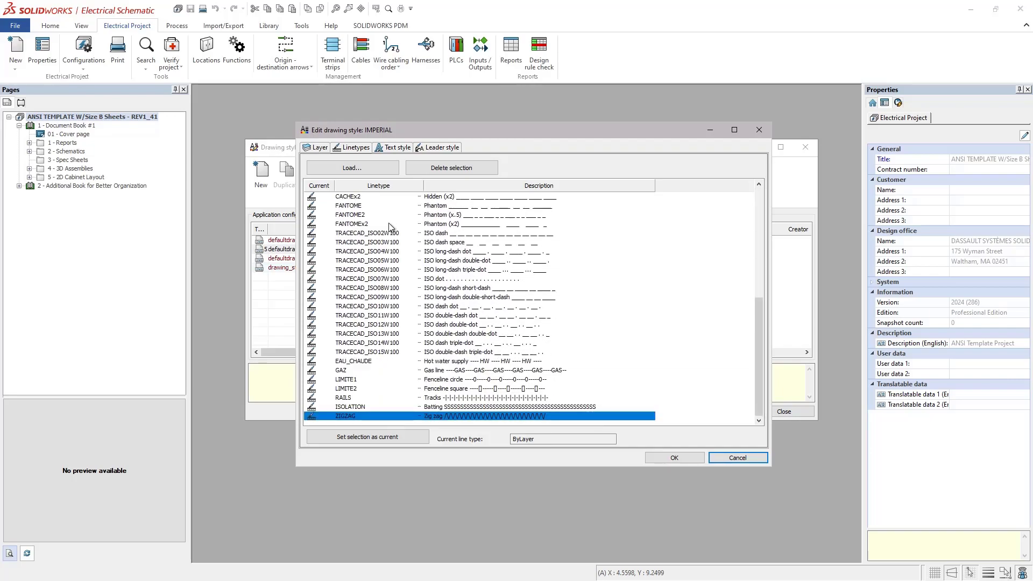
{"action": "scroll", "coordinate": [379, 216], "scroll_direction": "up", "scroll_amount": 8}
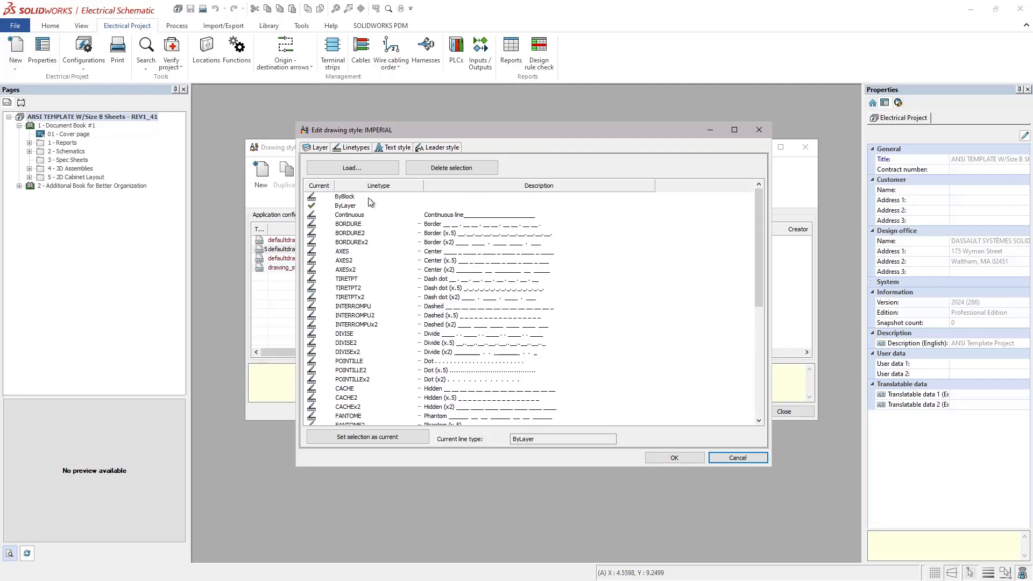
Browse for a line type file to load and select linestyle.xlin in the SOLIDWORKS Electrical (2) Support folder.
{"action": "left_click", "coordinate": [358, 169]}
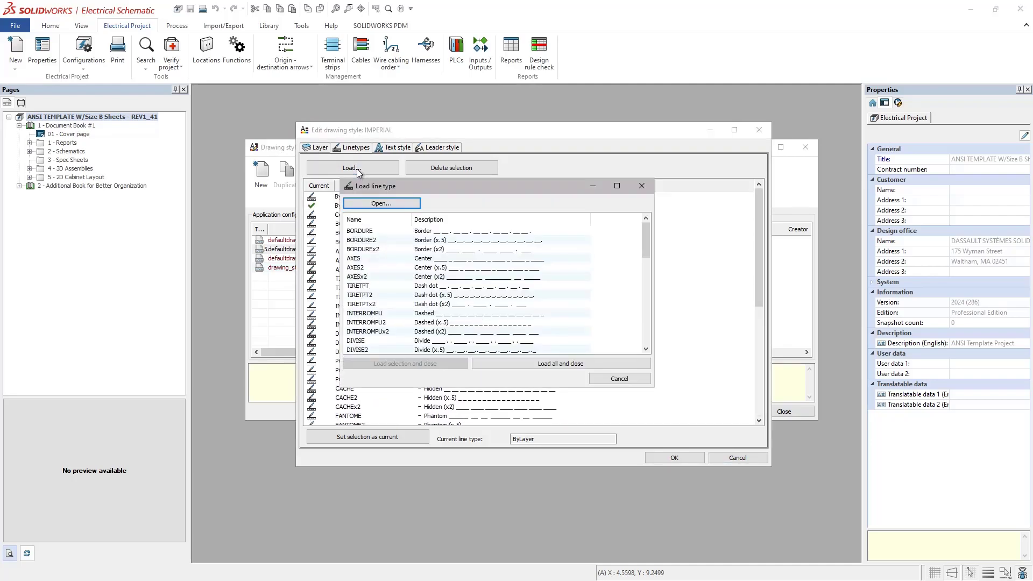
{"action": "scroll", "coordinate": [396, 237], "scroll_direction": "down", "scroll_amount": 3}
{"action": "scroll", "coordinate": [397, 237], "scroll_direction": "up", "scroll_amount": 3}
{"action": "left_click", "coordinate": [378, 204]}
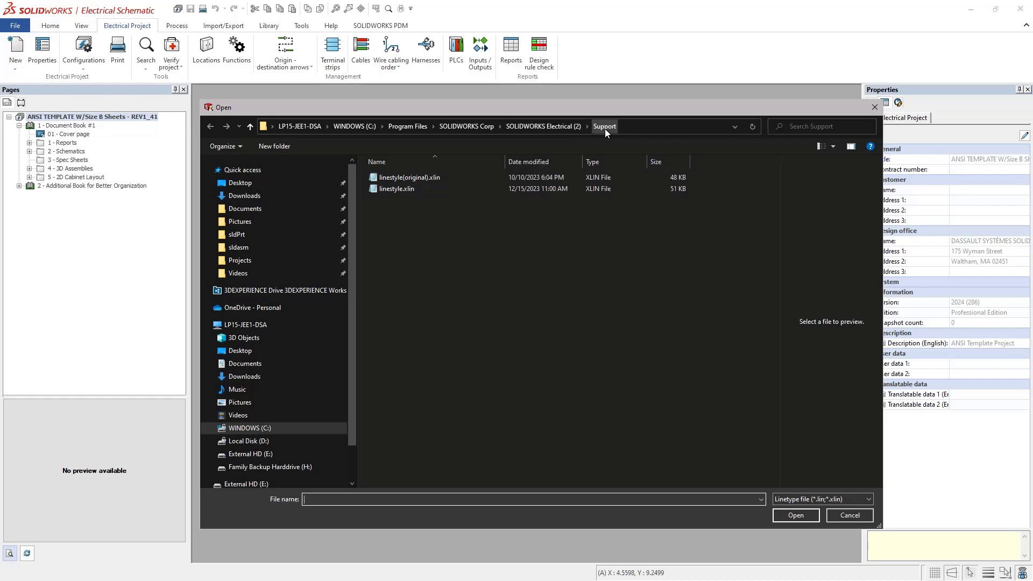
{"action": "left_click", "coordinate": [395, 190]}
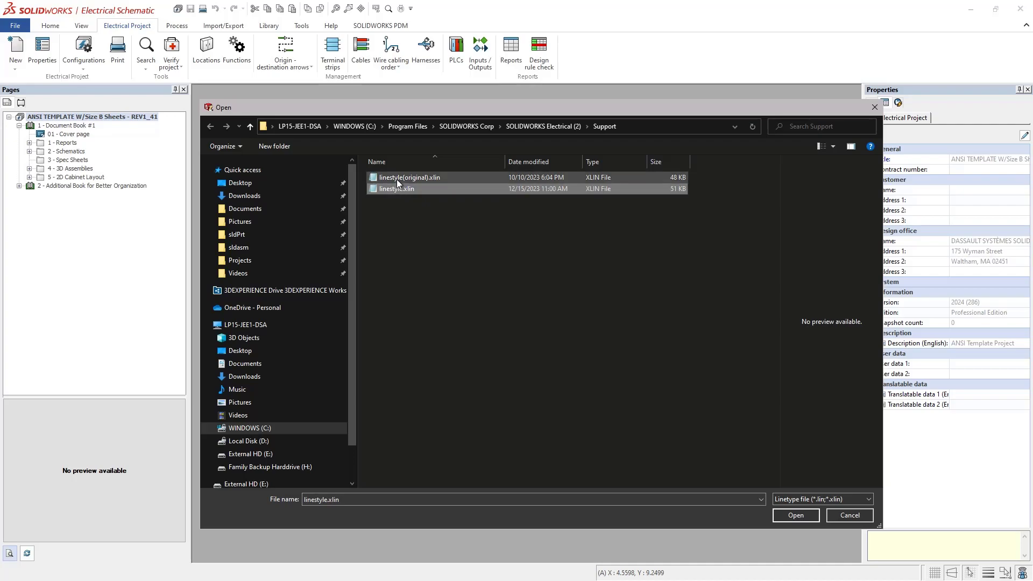
{"action": "left_click", "coordinate": [398, 180]}
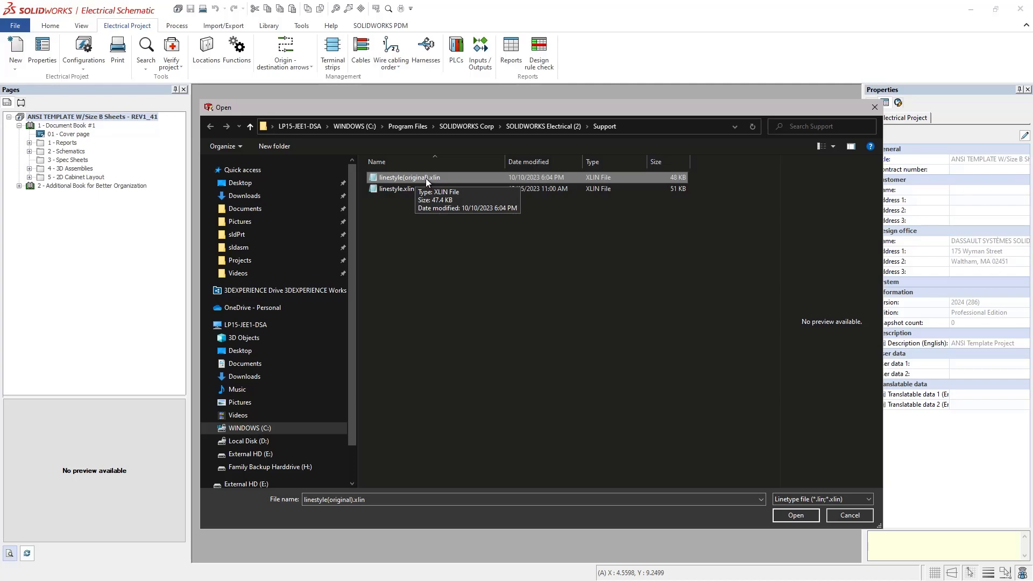
{"action": "left_click", "coordinate": [402, 190]}
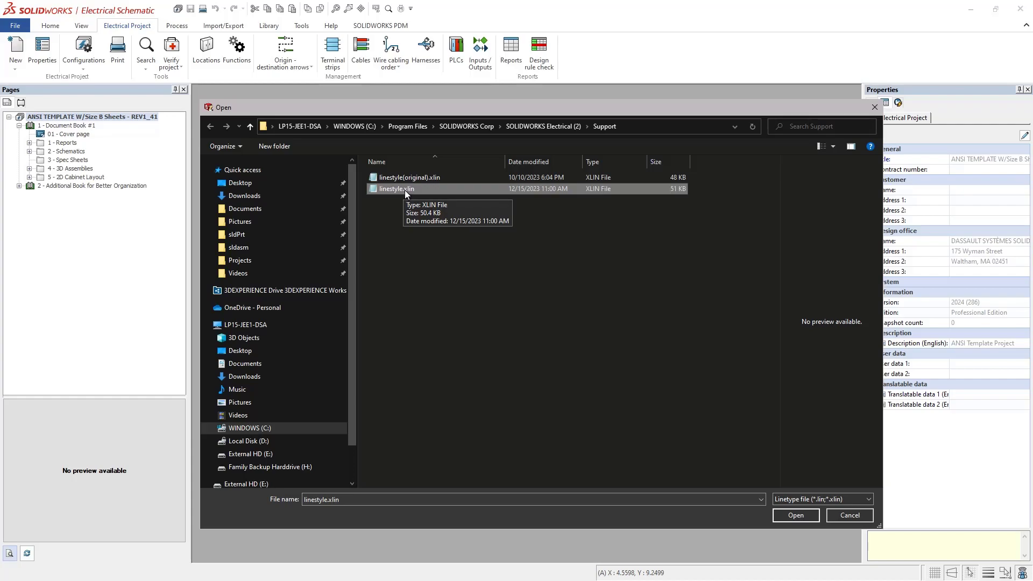
{"action": "right_click", "coordinate": [405, 190]}
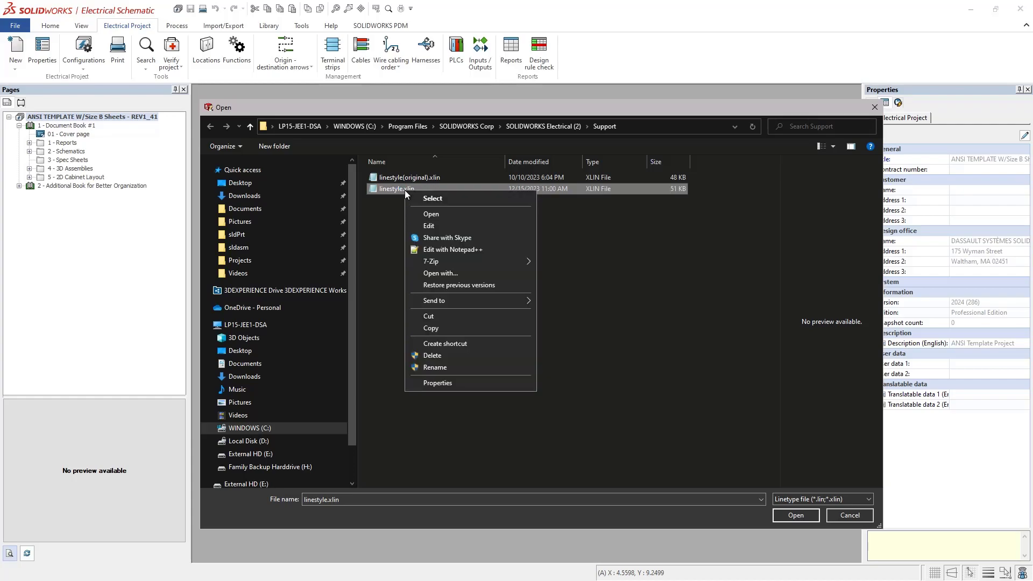
{"action": "left_click", "coordinate": [483, 274]}
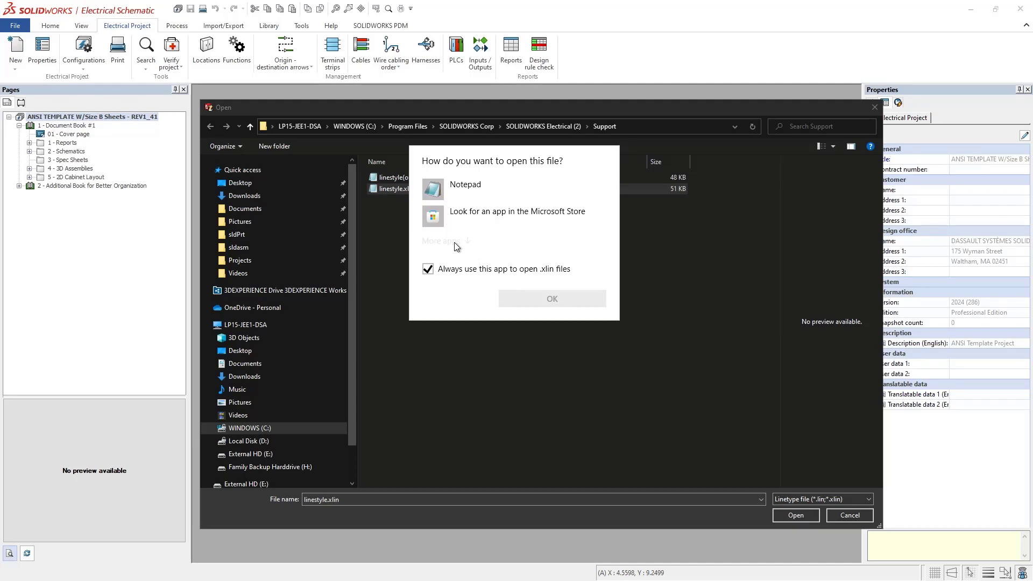
{"action": "key", "text": "Escape"}
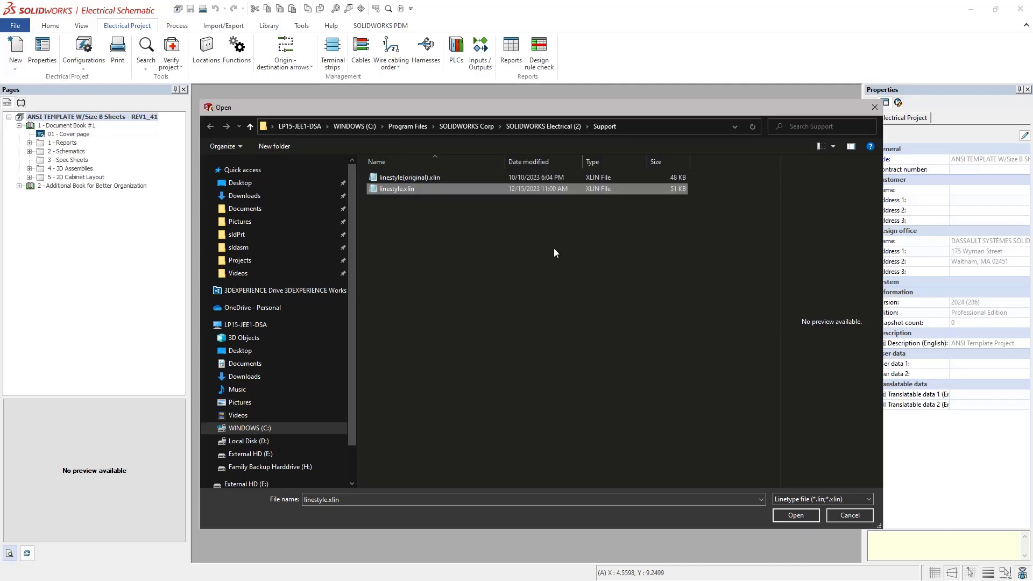
Open linestyle.xlin from the Support folder for editing in Notepad++.
{"action": "right_click", "coordinate": [407, 191]}
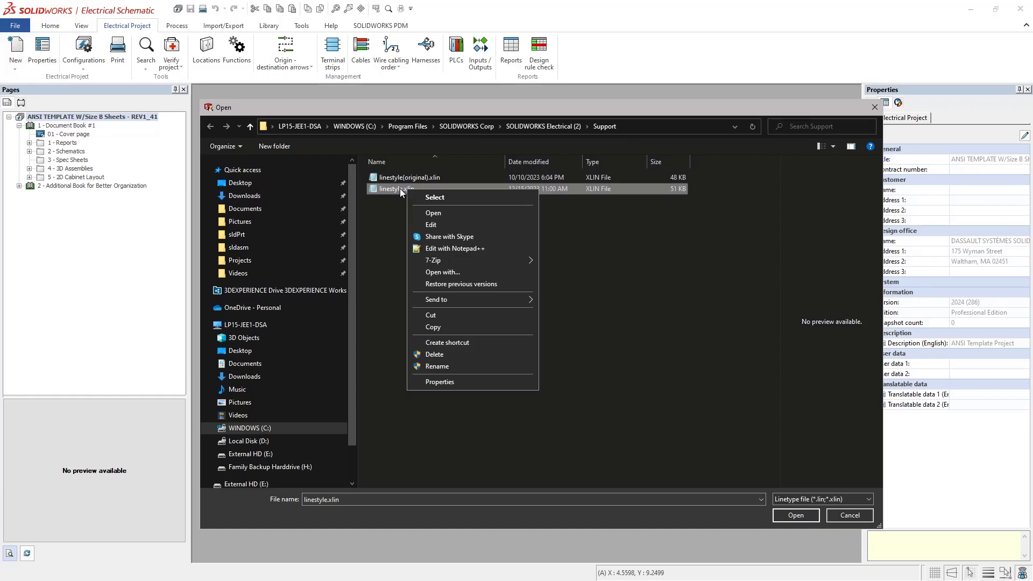
{"action": "left_click", "coordinate": [475, 250]}
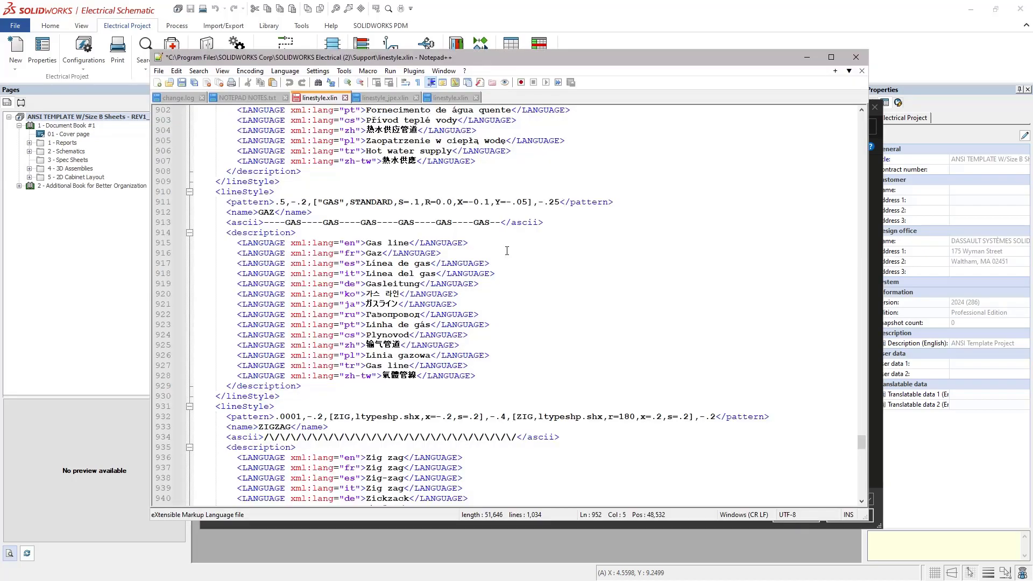
{"action": "left_click_drag", "start_coordinate": [472, 61], "coordinate": [492, 64]}
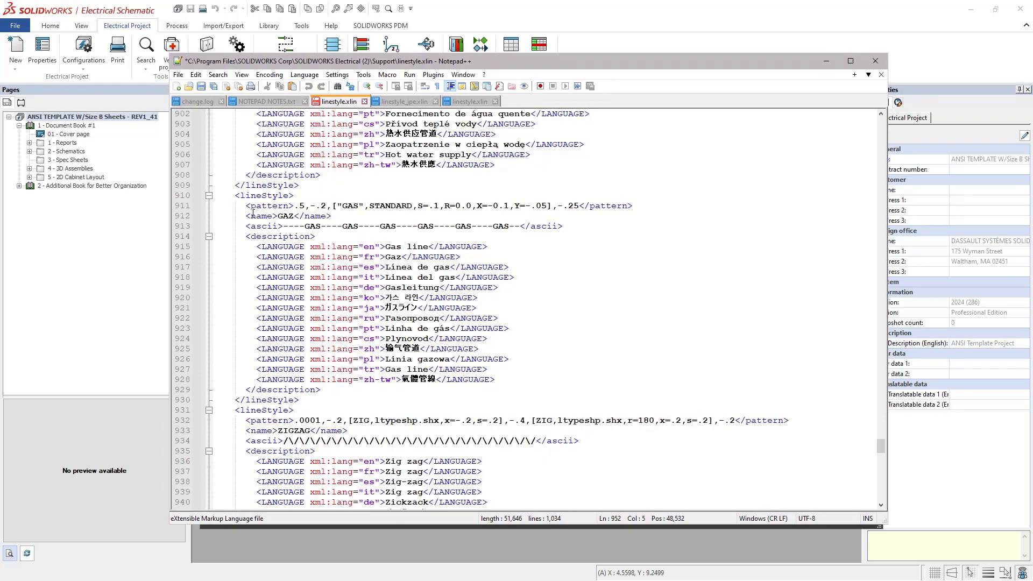
Examine the structure of the lineStyle entries in the D:\Documents\SWE copy of linestyle.xlin, starting with the BORDURE definition.
{"action": "scroll", "coordinate": [253, 214], "scroll_direction": "up", "scroll_amount": 3}
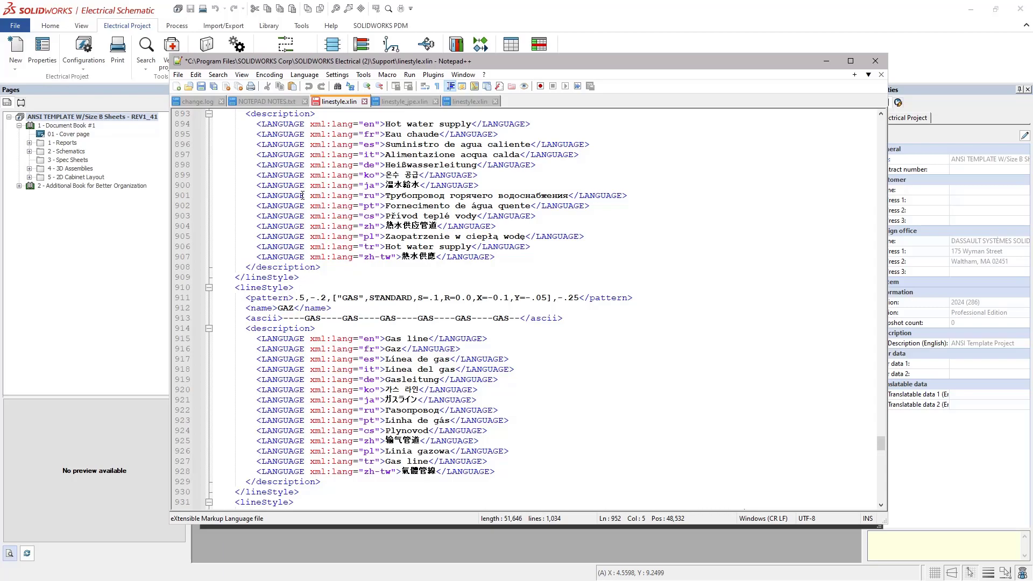
{"action": "left_click", "coordinate": [462, 102]}
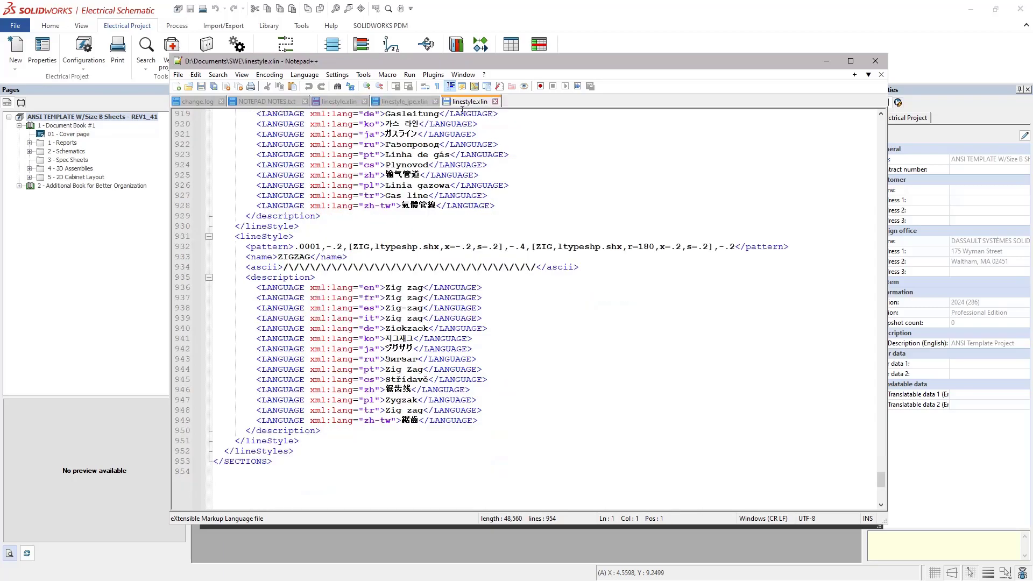
{"action": "scroll", "coordinate": [343, 199], "scroll_direction": "up", "scroll_amount": 8}
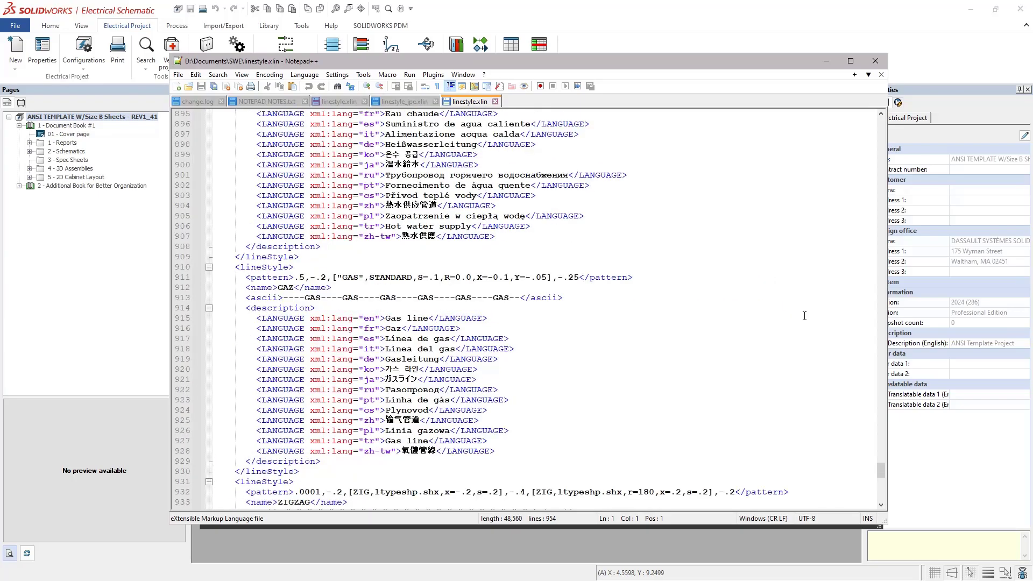
{"action": "left_click_drag", "start_coordinate": [881, 469], "coordinate": [893, 125]}
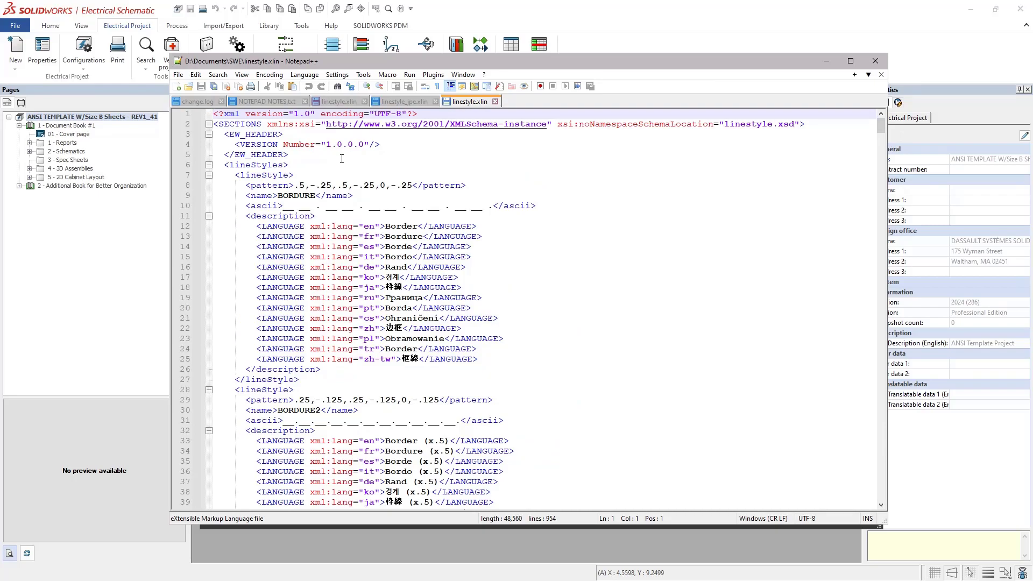
{"action": "scroll", "coordinate": [340, 171], "scroll_direction": "down", "scroll_amount": 2}
{"action": "scroll", "coordinate": [340, 171], "scroll_direction": "up", "scroll_amount": 1}
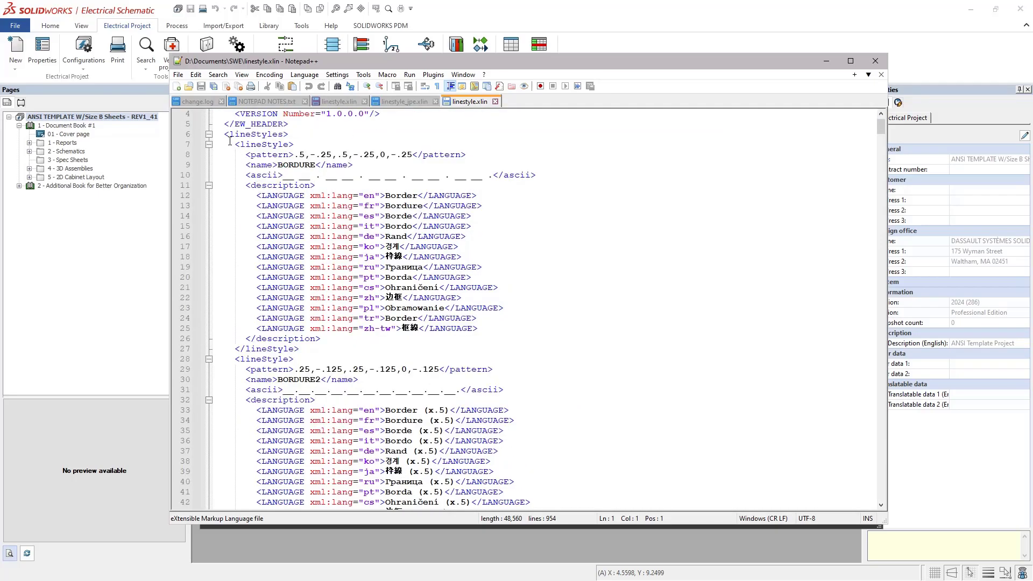
{"action": "left_click_drag", "start_coordinate": [227, 137], "coordinate": [352, 235]}
{"action": "left_click", "coordinate": [289, 145]}
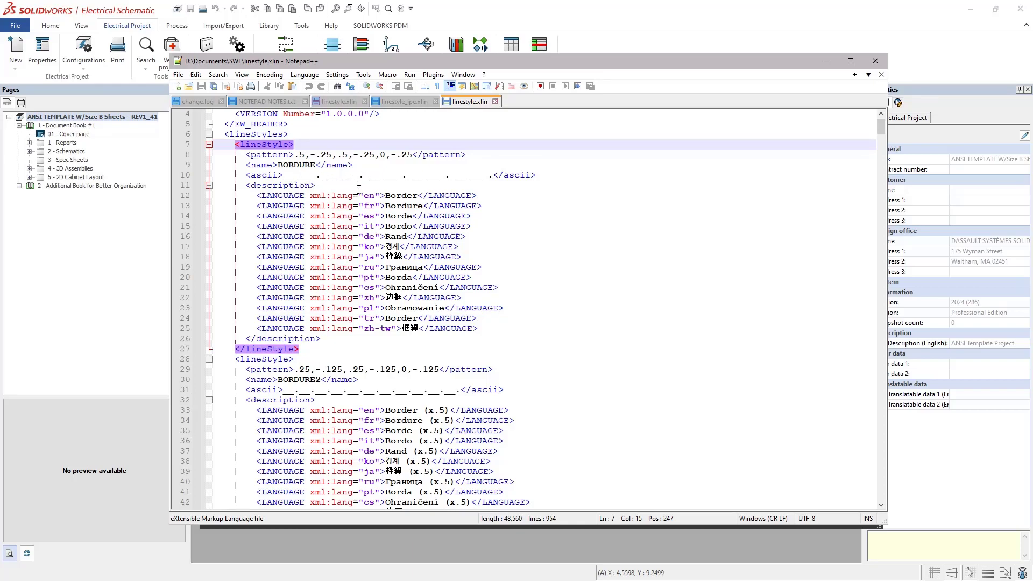
Examine the lineStyle definitions in linestyle.xlin from BORDURE2 onward, including the text and font settings in the GAZ pattern.
{"action": "scroll", "coordinate": [349, 286], "scroll_direction": "down", "scroll_amount": 4}
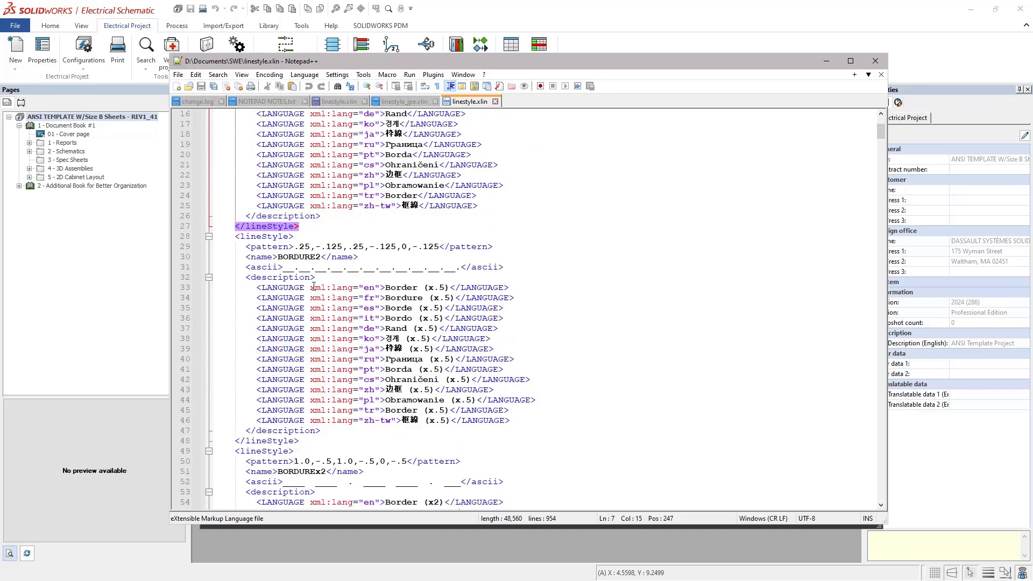
{"action": "scroll", "coordinate": [335, 295], "scroll_direction": "down", "scroll_amount": 3}
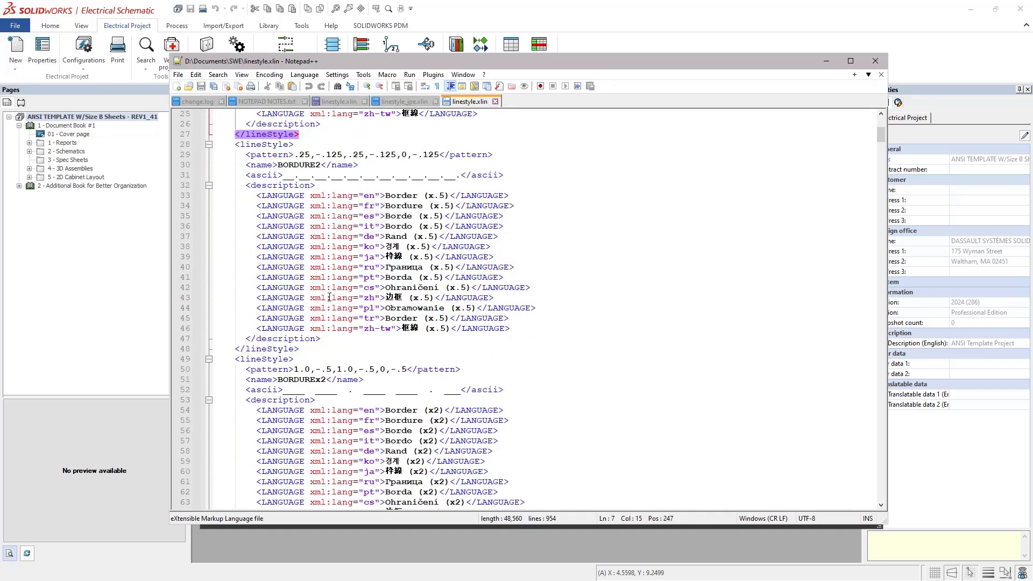
{"action": "scroll", "coordinate": [311, 268], "scroll_direction": "down", "scroll_amount": 19}
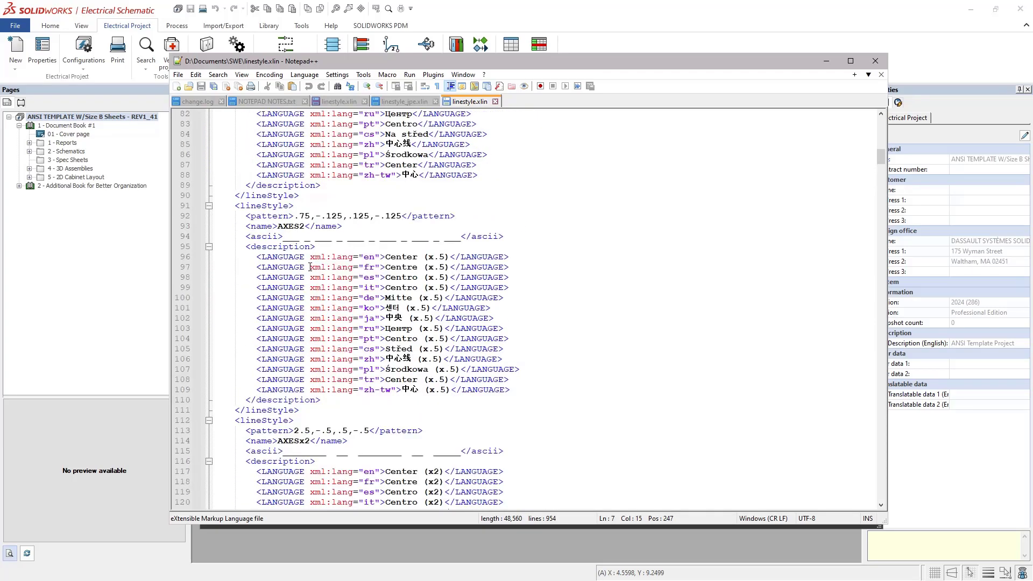
{"action": "scroll", "coordinate": [311, 268], "scroll_direction": "down", "scroll_amount": 5}
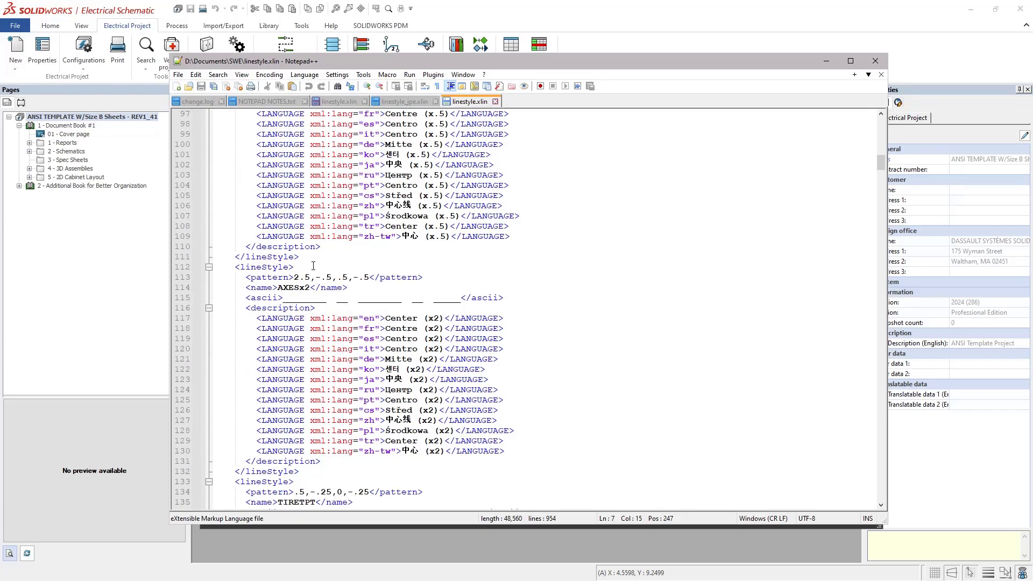
{"action": "scroll", "coordinate": [313, 266], "scroll_direction": "down", "scroll_amount": 4}
{"action": "scroll", "coordinate": [315, 275], "scroll_direction": "down", "scroll_amount": 3}
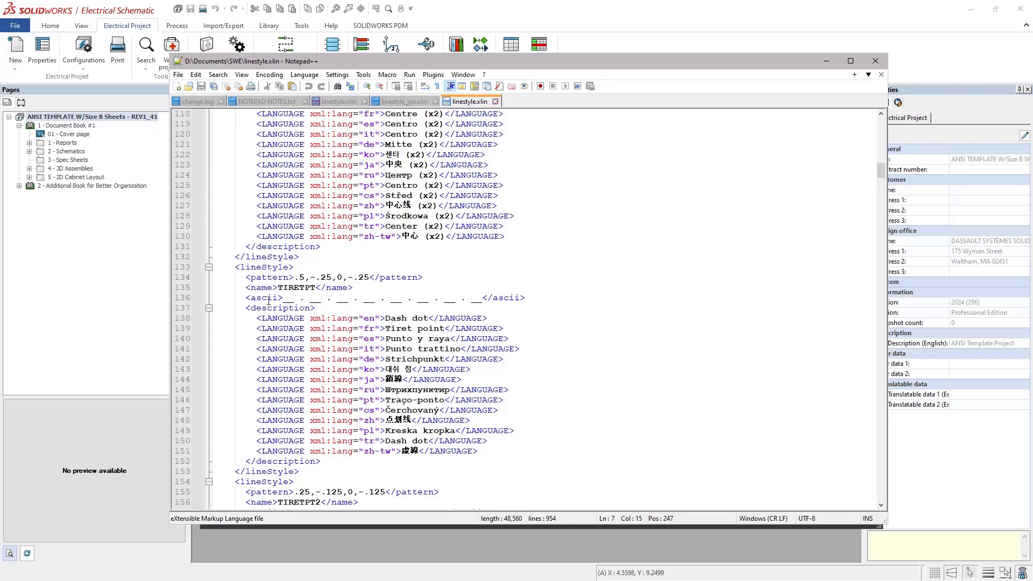
{"action": "scroll", "coordinate": [315, 302], "scroll_direction": "down", "scroll_amount": 15}
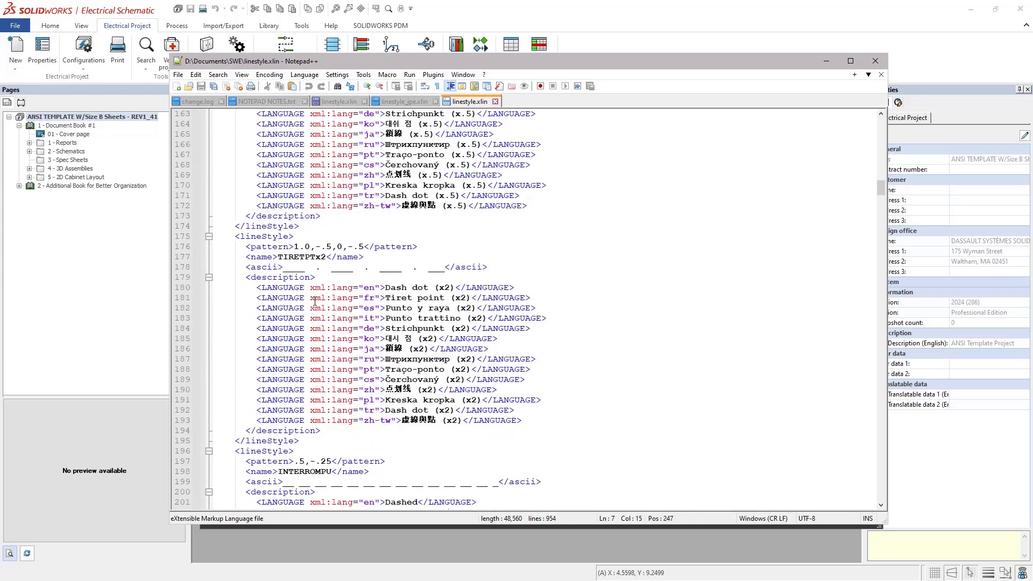
{"action": "scroll", "coordinate": [315, 302], "scroll_direction": "down", "scroll_amount": 20}
{"action": "scroll", "coordinate": [315, 302], "scroll_direction": "down", "scroll_amount": 20}
{"action": "scroll", "coordinate": [339, 285], "scroll_direction": "down", "scroll_amount": 20}
{"action": "scroll", "coordinate": [344, 285], "scroll_direction": "down", "scroll_amount": 20}
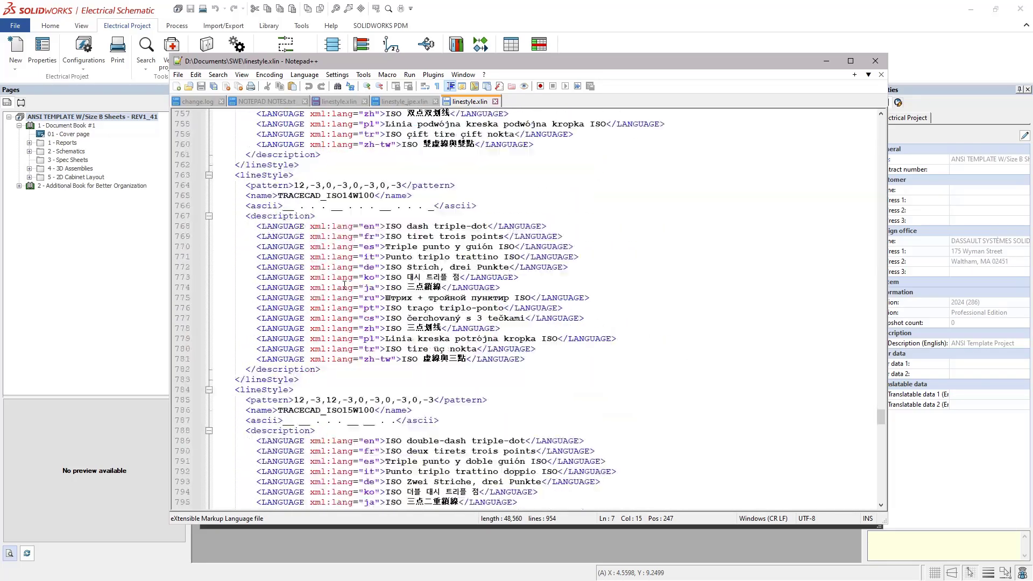
{"action": "scroll", "coordinate": [344, 285], "scroll_direction": "down", "scroll_amount": 3}
{"action": "scroll", "coordinate": [344, 285], "scroll_direction": "down", "scroll_amount": 8}
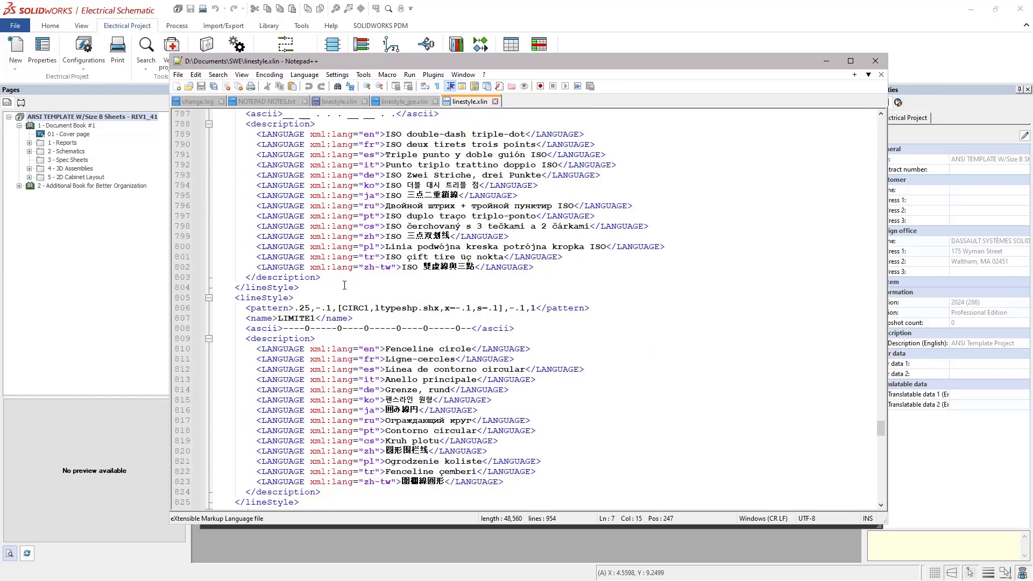
{"action": "scroll", "coordinate": [344, 285], "scroll_direction": "down", "scroll_amount": 20}
{"action": "scroll", "coordinate": [344, 285], "scroll_direction": "down", "scroll_amount": 15}
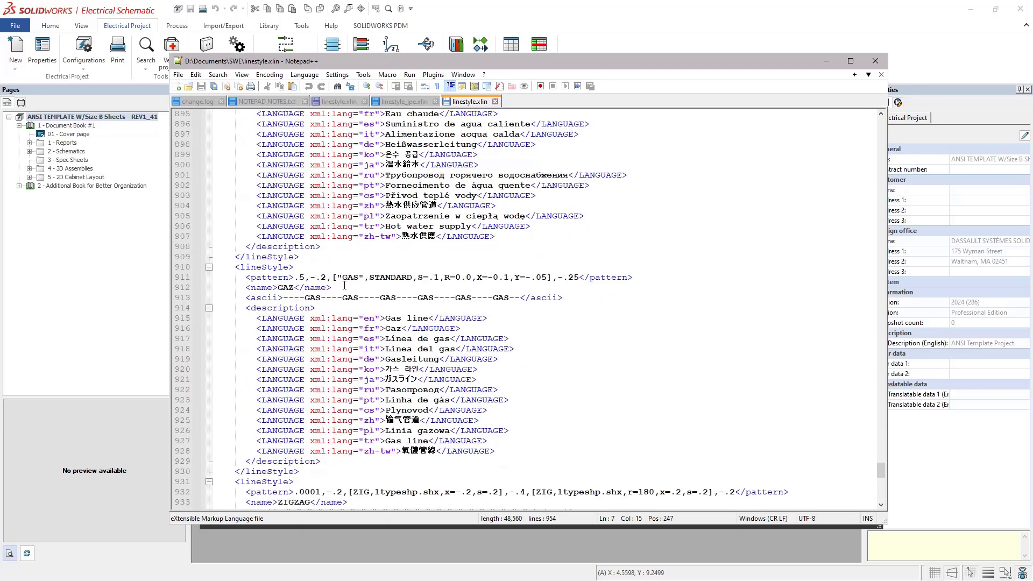
{"action": "scroll", "coordinate": [344, 286], "scroll_direction": "down", "scroll_amount": 2}
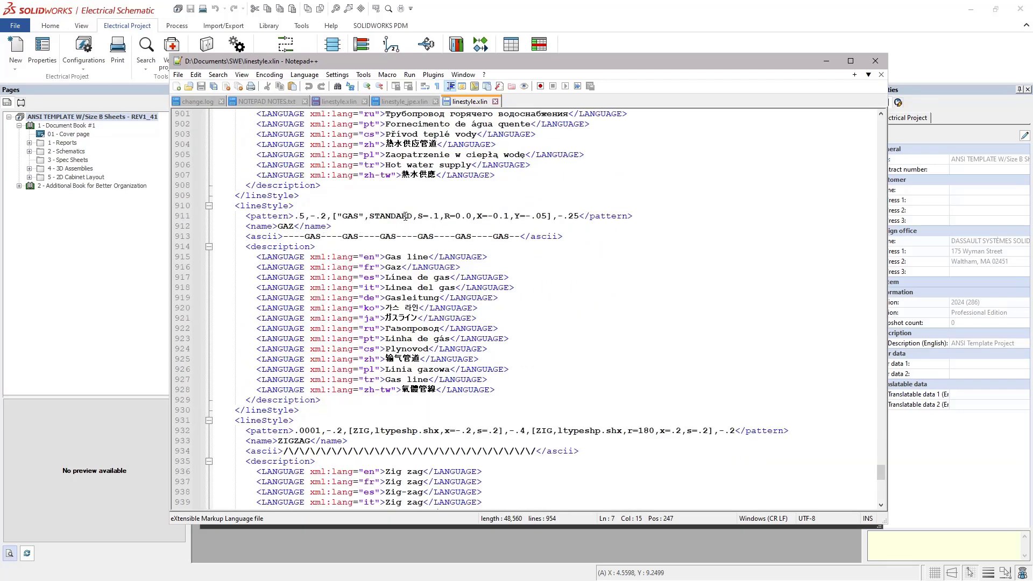
{"action": "left_click", "coordinate": [245, 206]}
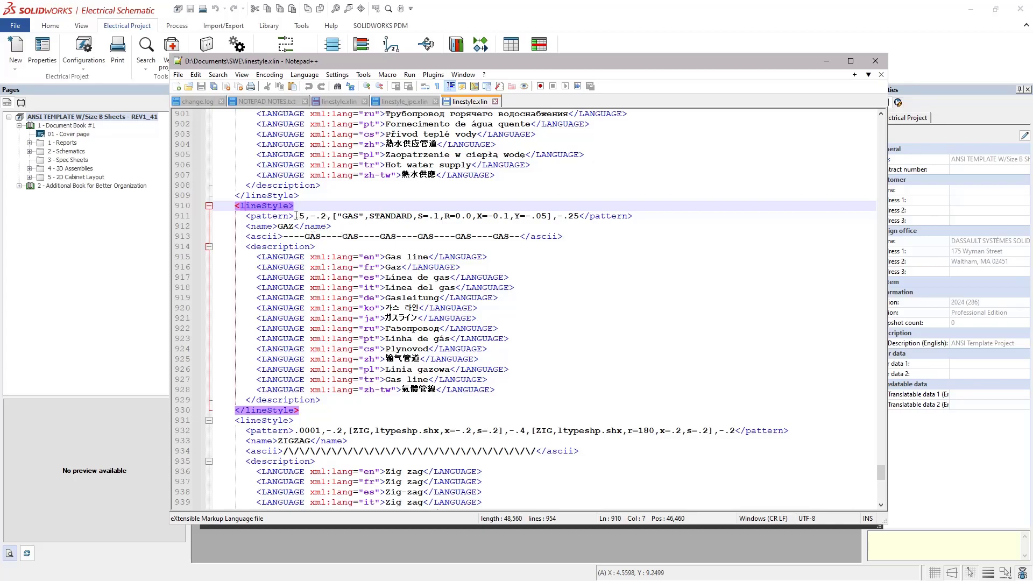
{"action": "double_click", "coordinate": [372, 217]}
{"action": "left_click", "coordinate": [381, 229]}
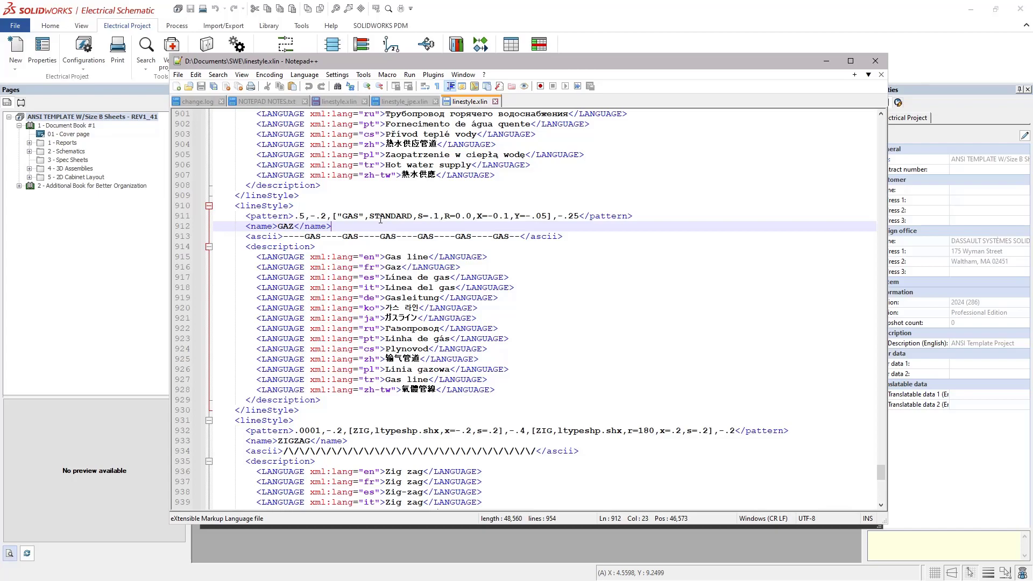
Copy the complete GAZ lineStyle block and paste it on a new line after the ZIGZAG block, before the closing lineStyles tag.
{"action": "left_click", "coordinate": [250, 206]}
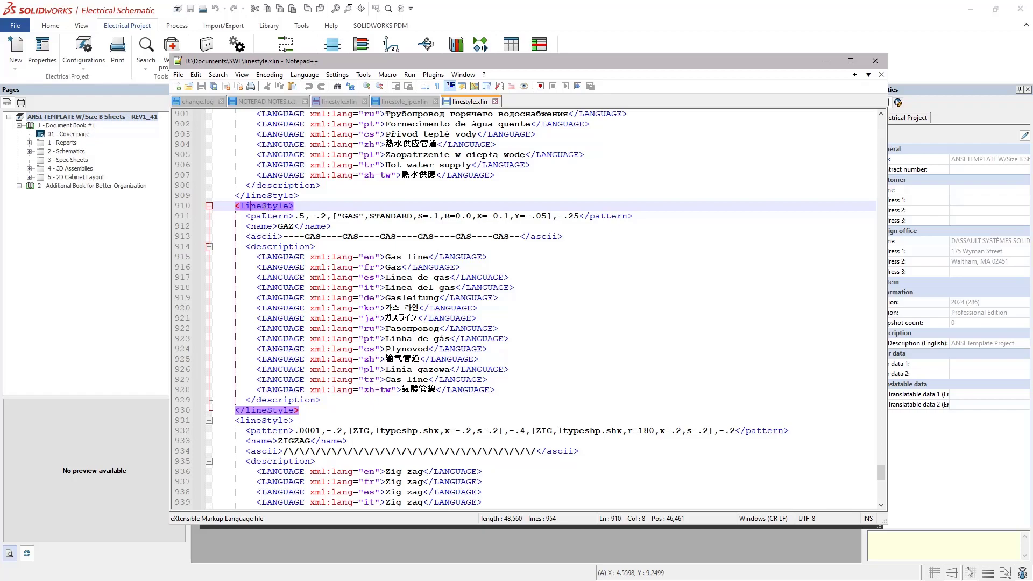
{"action": "left_click_drag", "start_coordinate": [235, 206], "coordinate": [320, 410]}
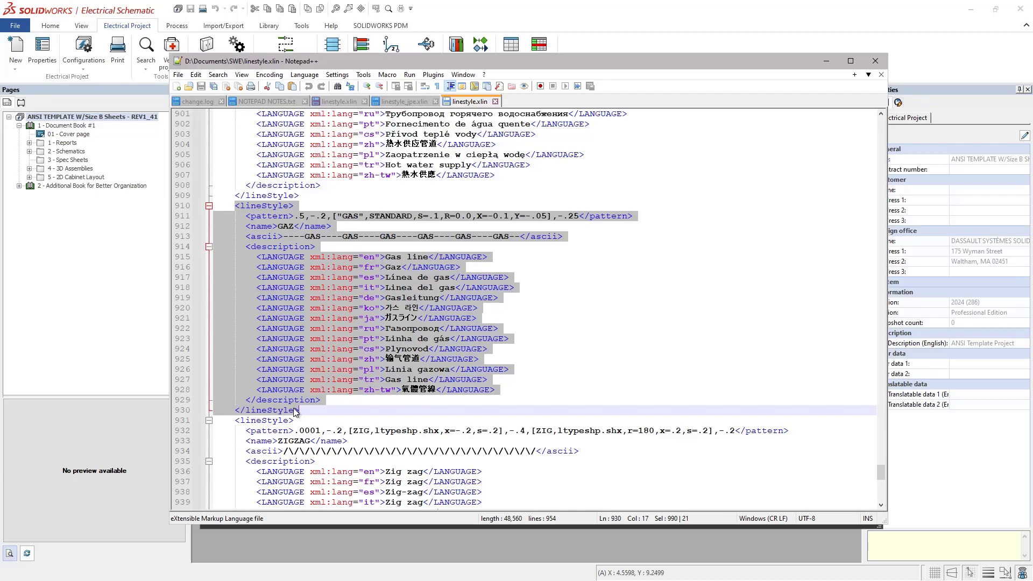
{"action": "right_click", "coordinate": [295, 377]}
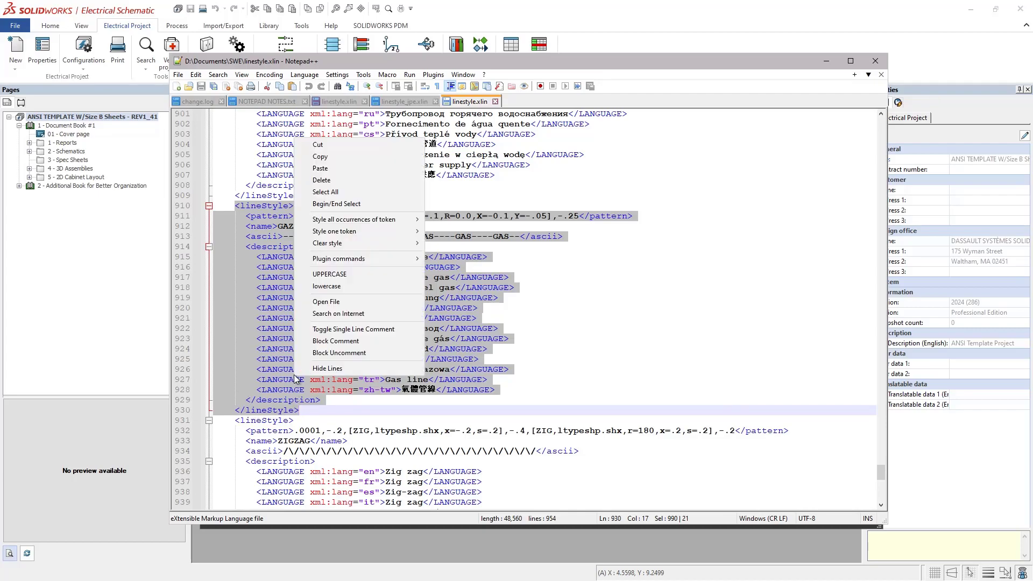
{"action": "left_click", "coordinate": [313, 410]}
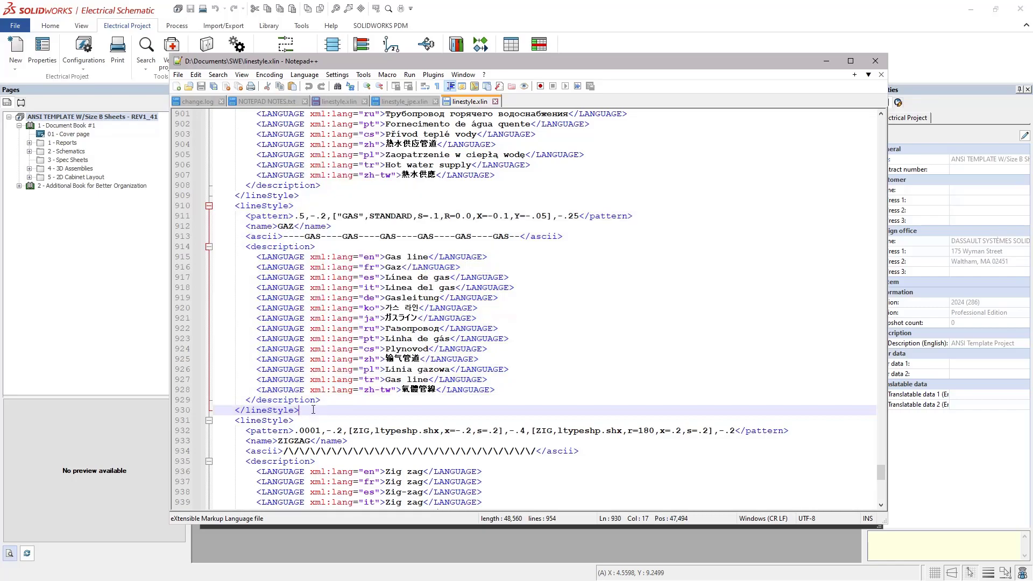
{"action": "scroll", "coordinate": [313, 410], "scroll_direction": "down", "scroll_amount": 8}
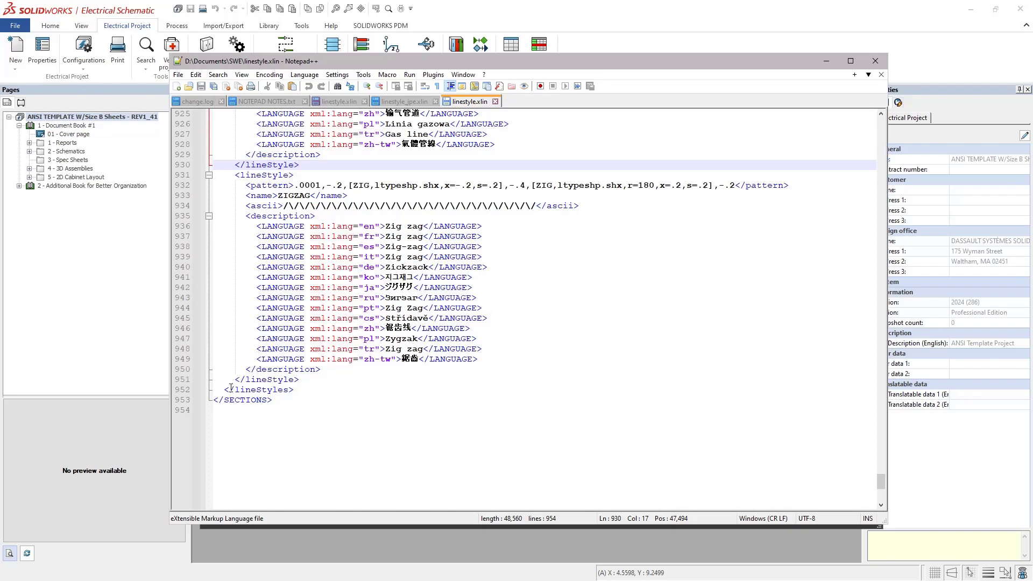
{"action": "left_click", "coordinate": [310, 380]}
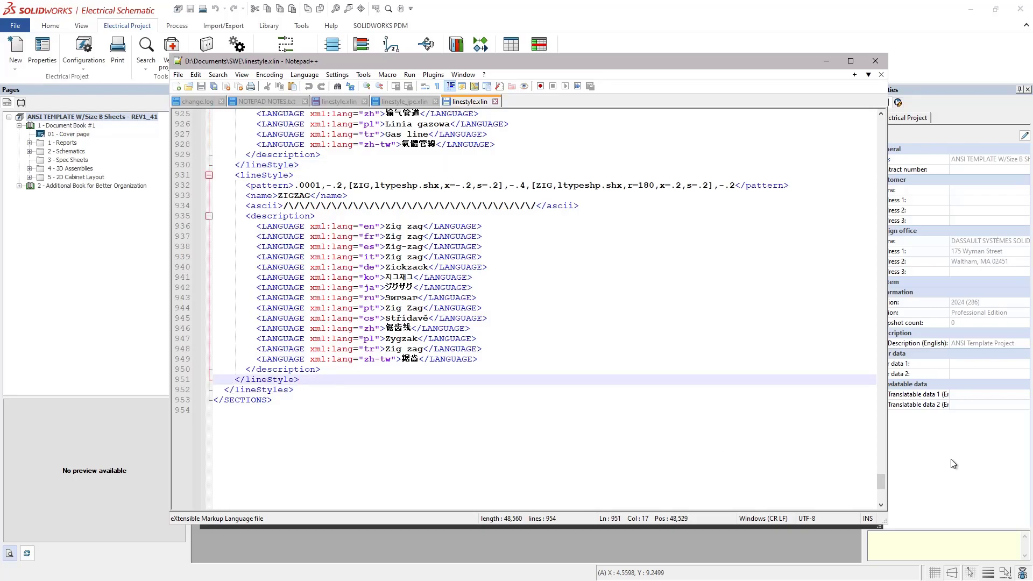
{"action": "key", "text": "Return"}
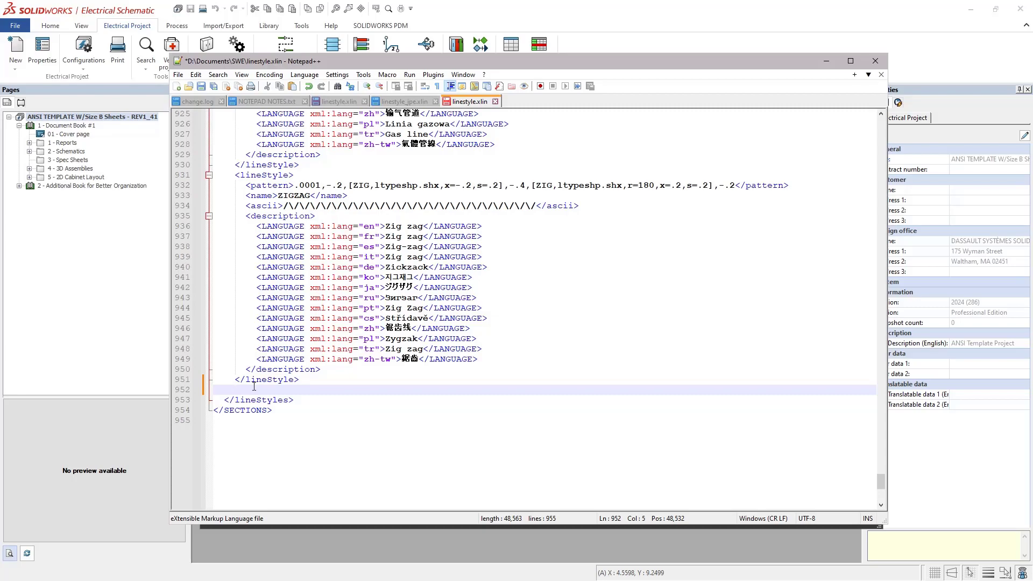
{"action": "key", "text": "ctrl+v"}
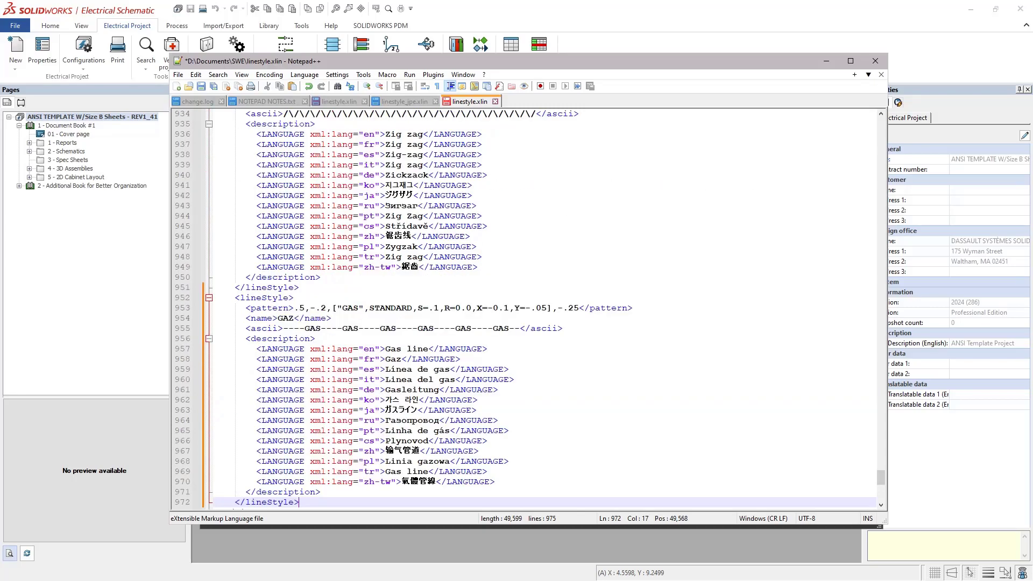
Delete every LANGUAGE line except English from the pasted GAZ block's description, including the leftover empty line.
{"action": "scroll", "coordinate": [270, 359], "scroll_direction": "down", "scroll_amount": 3}
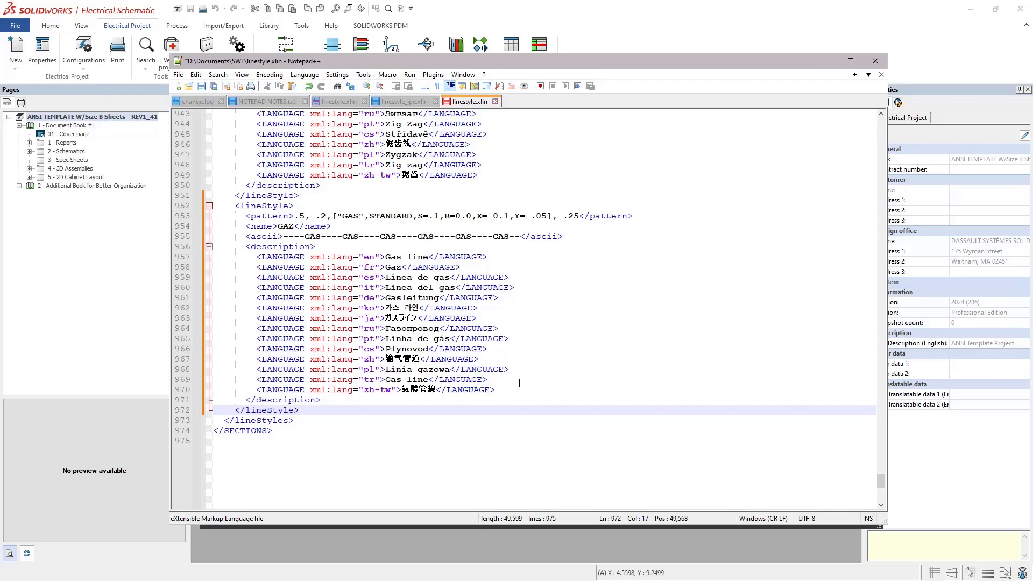
{"action": "left_click_drag", "start_coordinate": [501, 389], "coordinate": [259, 268]}
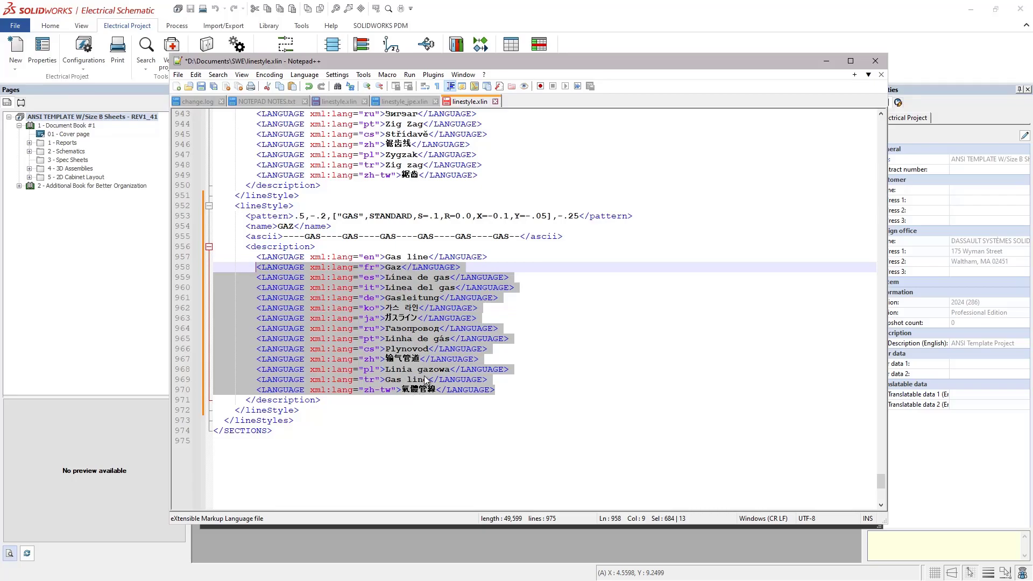
{"action": "key", "text": "Delete"}
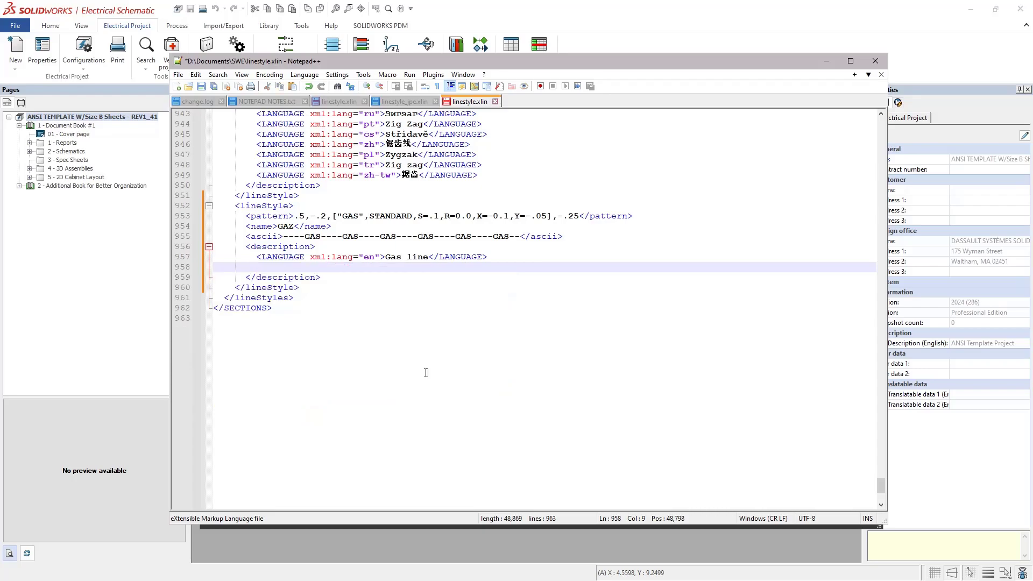
{"action": "key", "text": "Delete"}
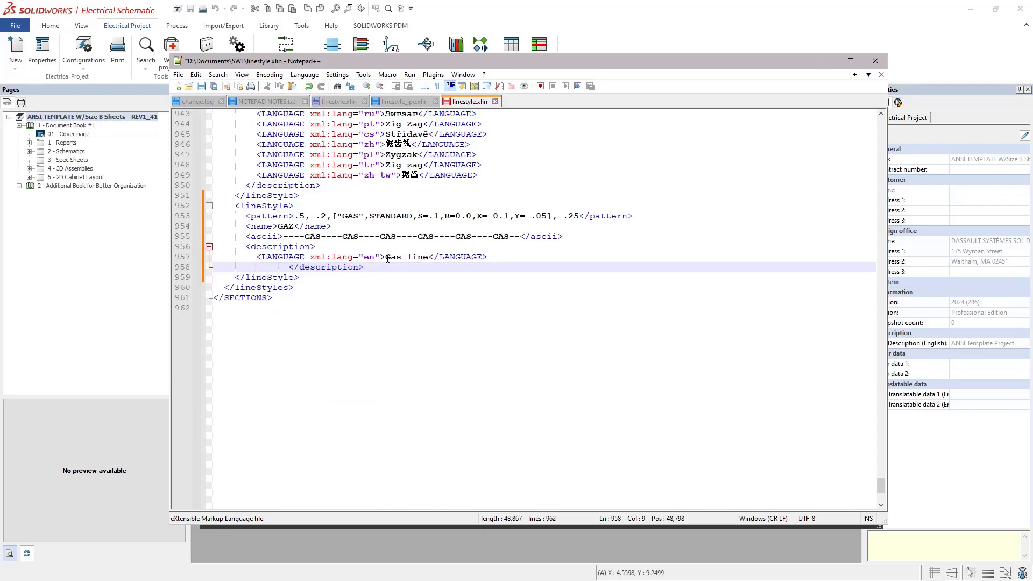
Change the pattern text of the pasted line style to GND and its name to GROUND.
{"action": "scroll", "coordinate": [384, 280], "scroll_direction": "up", "scroll_amount": 1}
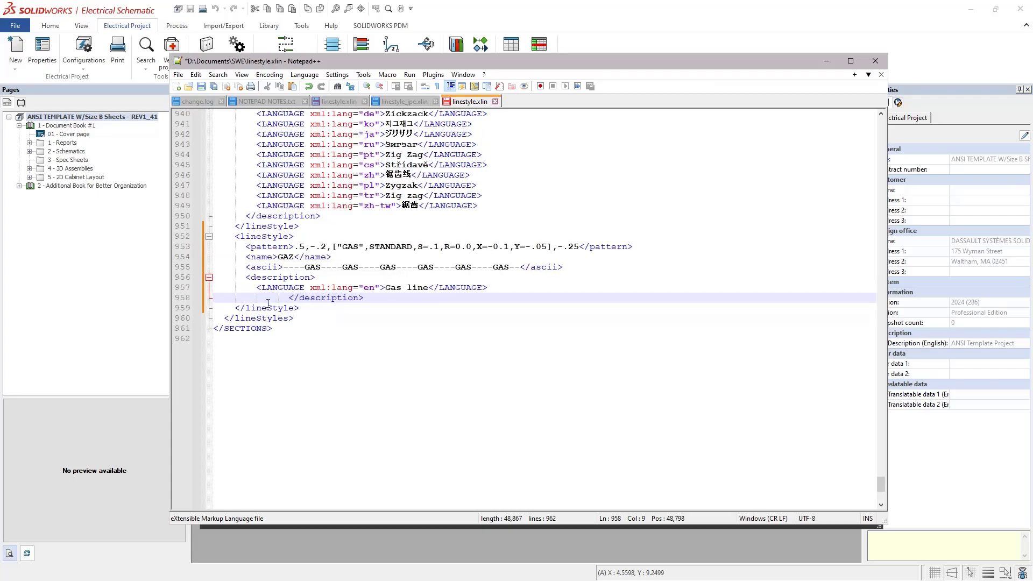
{"action": "left_click_drag", "start_coordinate": [235, 237], "coordinate": [303, 308]}
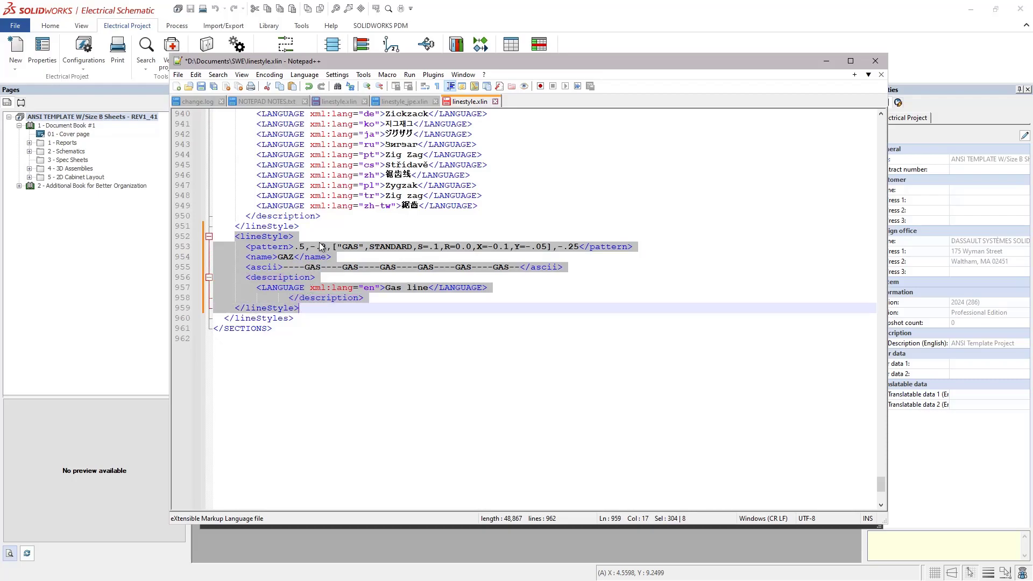
{"action": "left_click", "coordinate": [354, 247]}
{"action": "left_click_drag", "start_coordinate": [343, 247], "coordinate": [359, 247]}
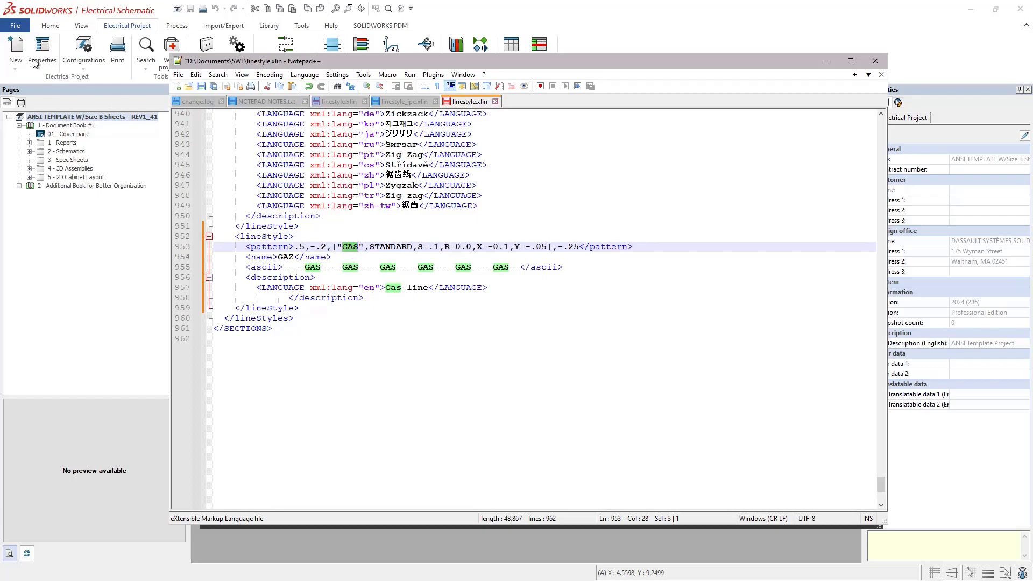
{"action": "type", "text": "GND"}
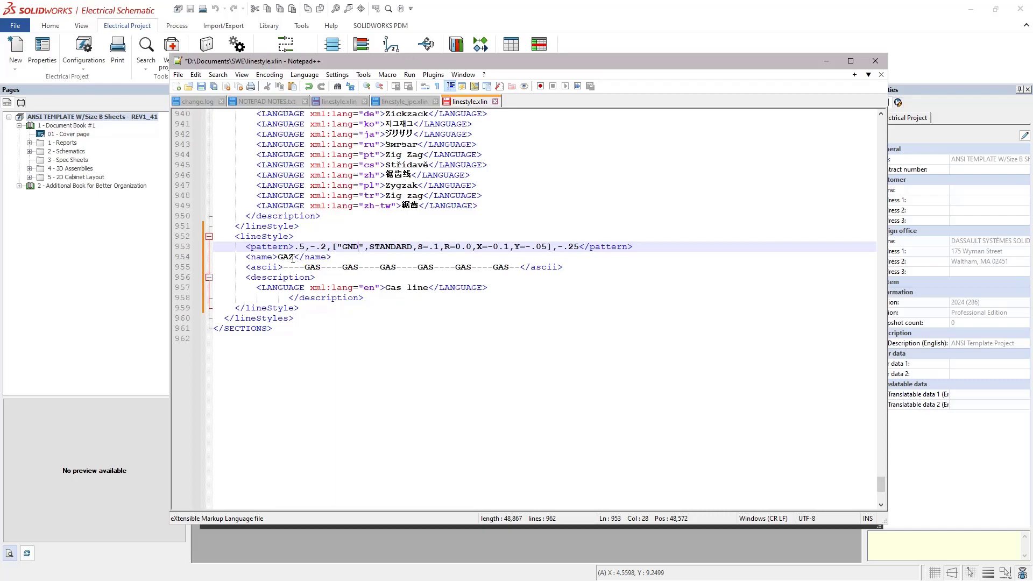
{"action": "left_click_drag", "start_coordinate": [295, 259], "coordinate": [283, 259]}
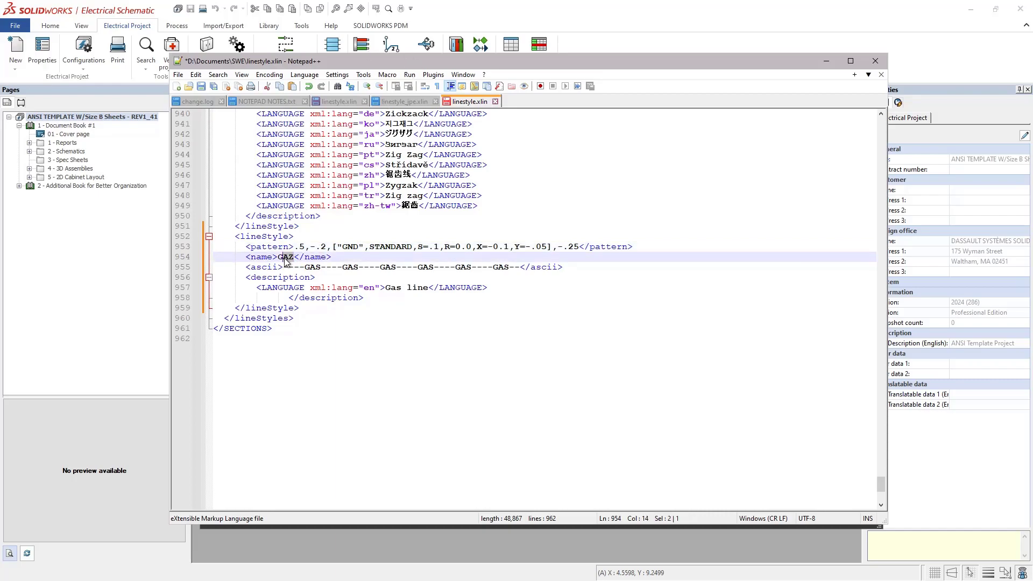
{"action": "type", "text": "ROUND"}
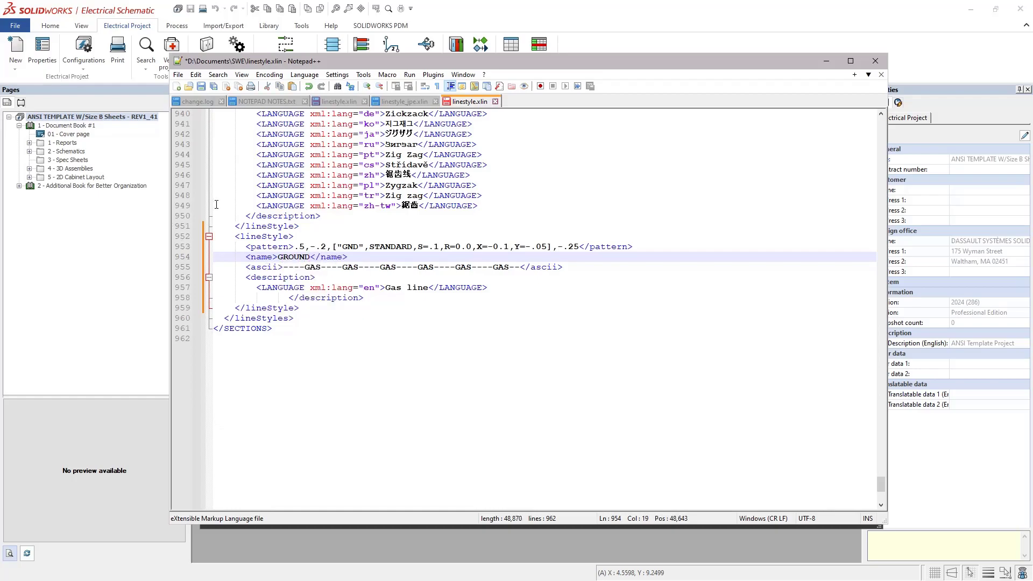
Compare the GROUND name with existing line style names such as ZIGZAG and EAU_CHAUDE, checking the underscore between words.
{"action": "mouse_move", "coordinate": [408, 62]}
{"action": "left_mouse_down"}
{"action": "mouse_move", "coordinate": [390, 63]}
{"action": "mouse_move", "coordinate": [415, 59]}
{"action": "left_mouse_up"}
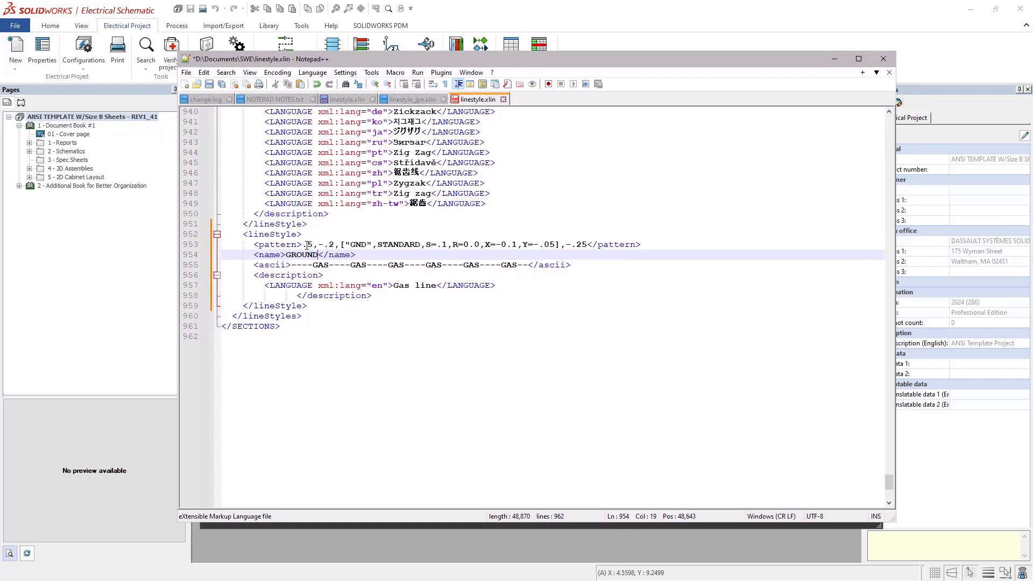
{"action": "left_click_drag", "start_coordinate": [286, 255], "coordinate": [319, 255]}
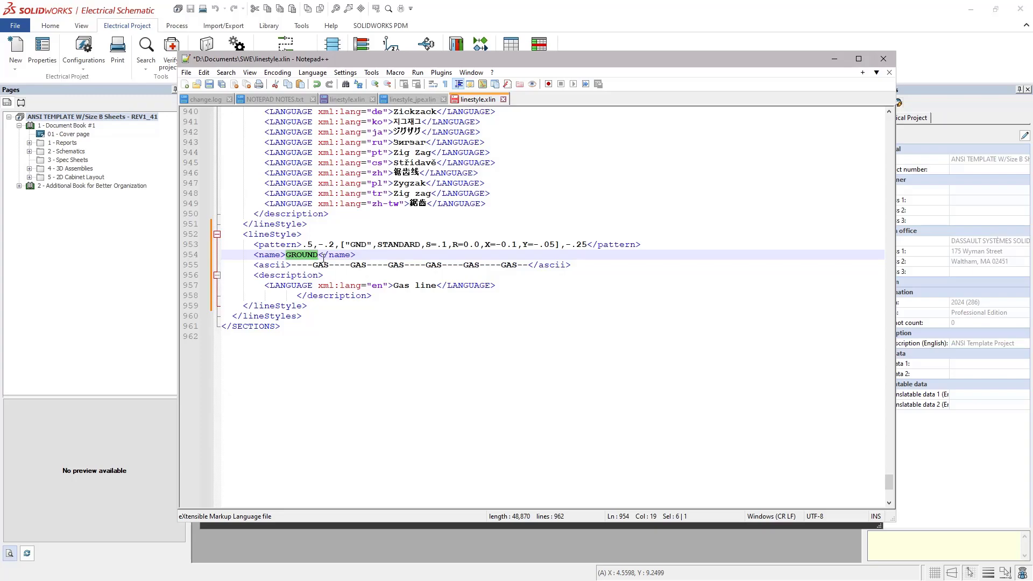
{"action": "scroll", "coordinate": [323, 257], "scroll_direction": "up", "scroll_amount": 6}
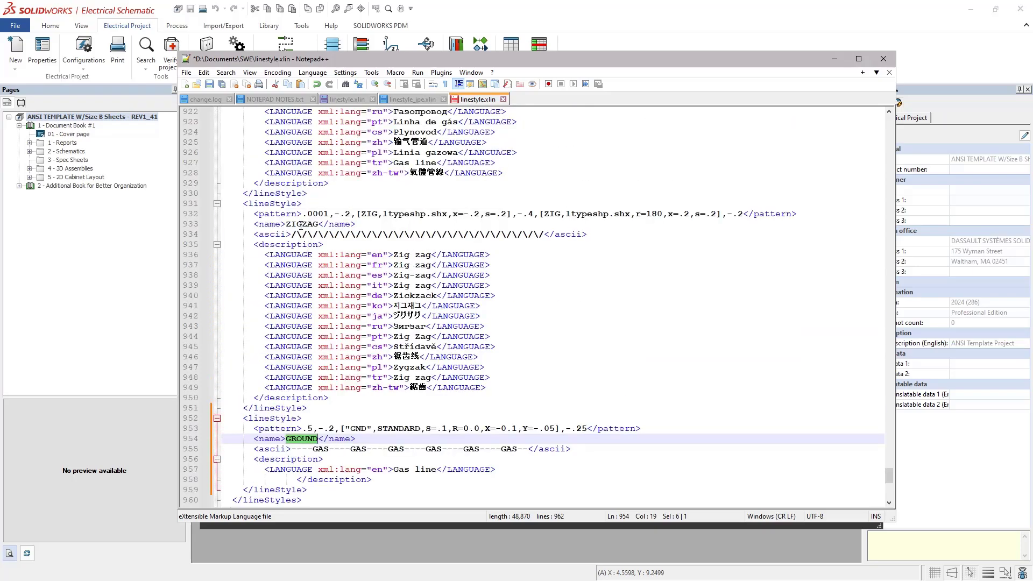
{"action": "scroll", "coordinate": [301, 226], "scroll_direction": "up", "scroll_amount": 13}
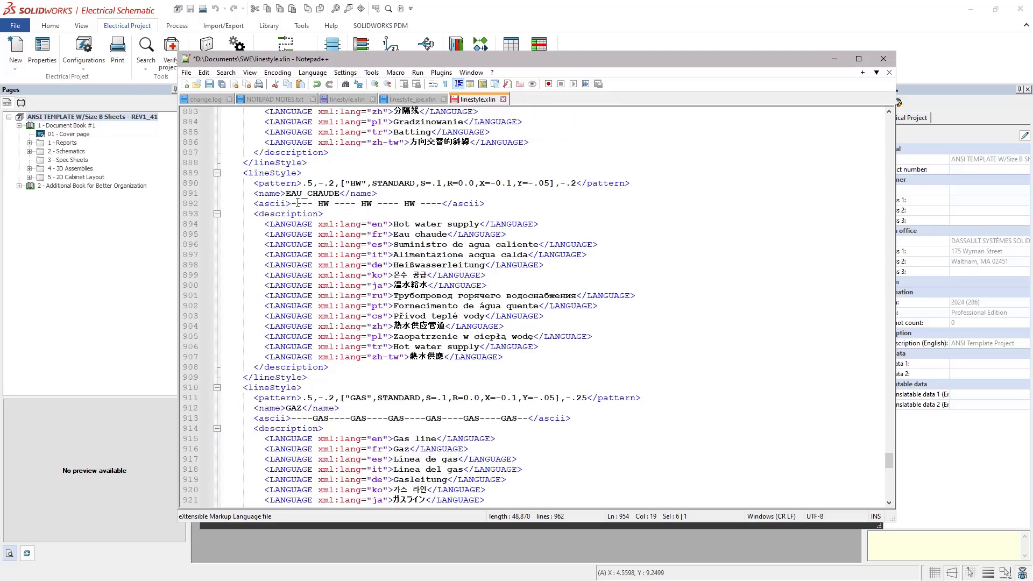
{"action": "left_click_drag", "start_coordinate": [308, 193], "coordinate": [302, 193]}
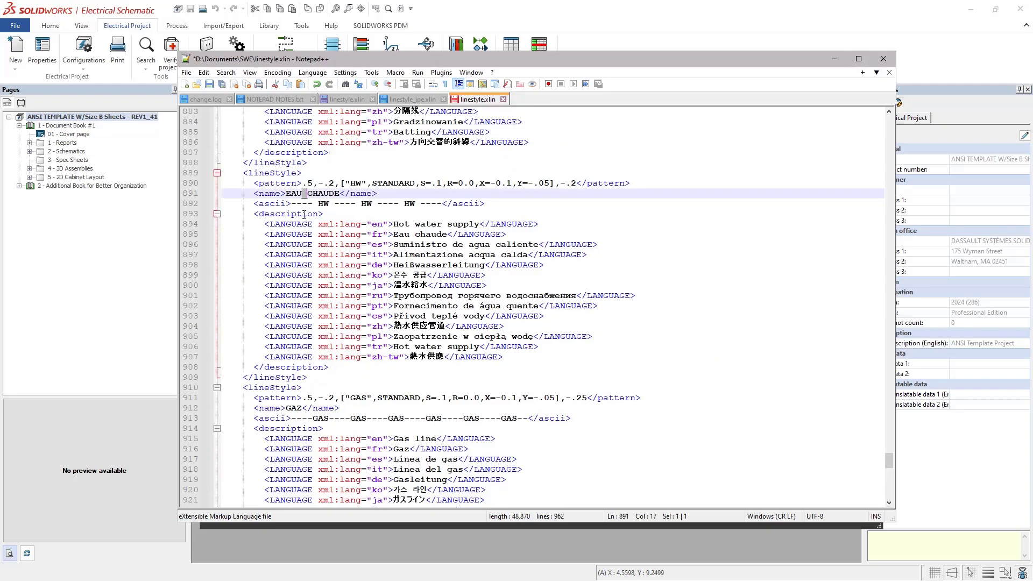
Try adding an underscore at the end of the new line style's GROUND name, and remove it.
{"action": "scroll", "coordinate": [301, 236], "scroll_direction": "up", "scroll_amount": 8}
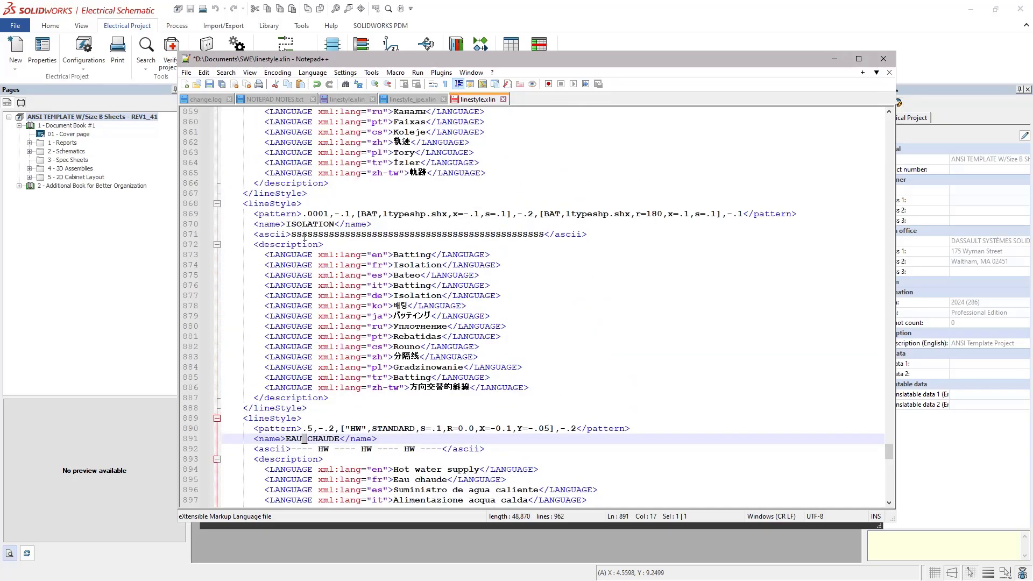
{"action": "scroll", "coordinate": [304, 237], "scroll_direction": "down", "scroll_amount": 18}
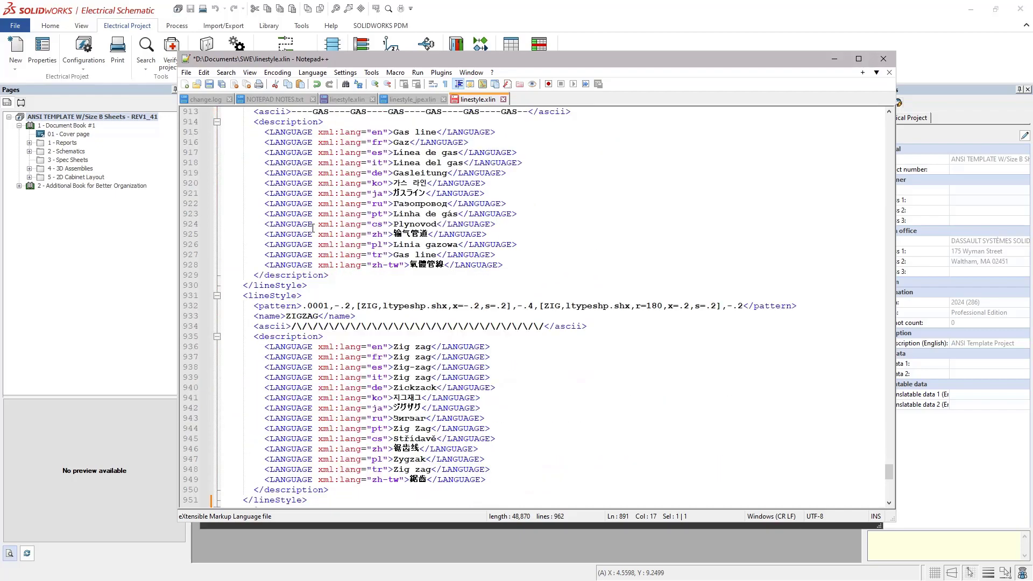
{"action": "scroll", "coordinate": [313, 228], "scroll_direction": "down", "scroll_amount": 9}
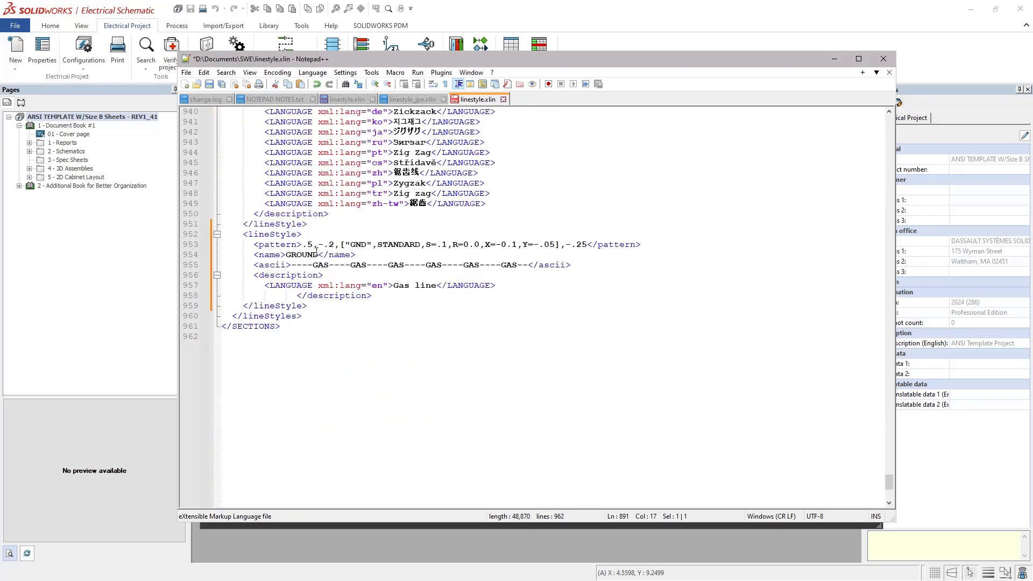
{"action": "left_click", "coordinate": [318, 255]}
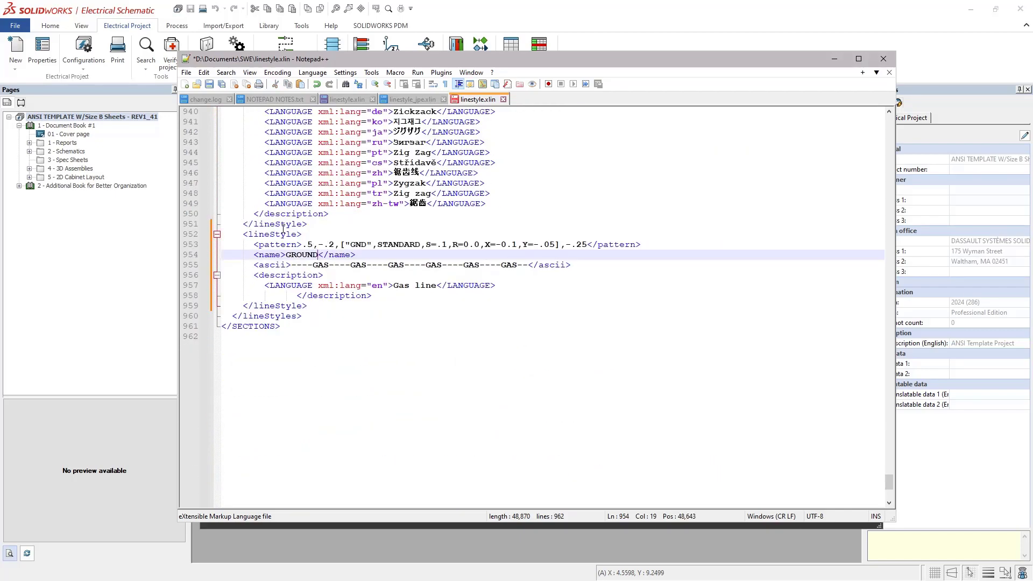
{"action": "type", "text": "_"}
{"action": "key", "text": "BackSpace"}
Replace every GAS in the GROUND line style's ascii preview with GND copied from its pattern.
{"action": "double_click", "coordinate": [357, 244]}
{"action": "key", "text": "ctrl+c"}
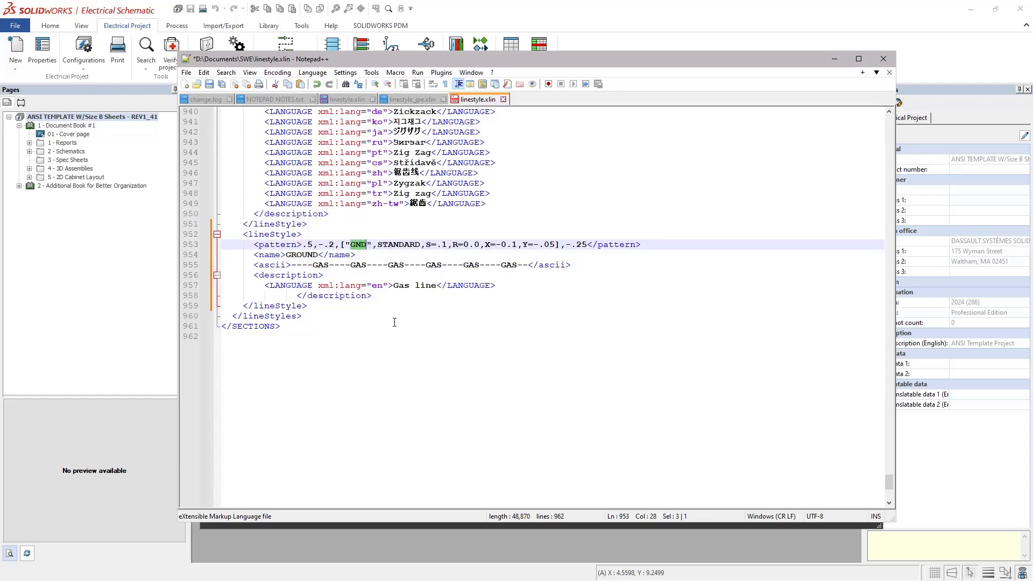
{"action": "double_click", "coordinate": [320, 265]}
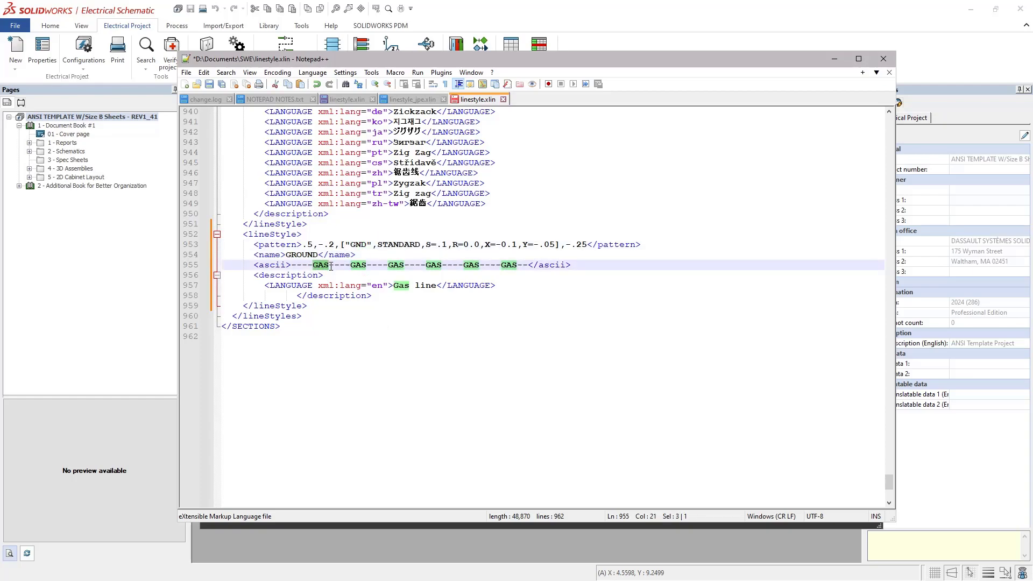
{"action": "key", "text": "ctrl+v"}
{"action": "double_click", "coordinate": [356, 265]}
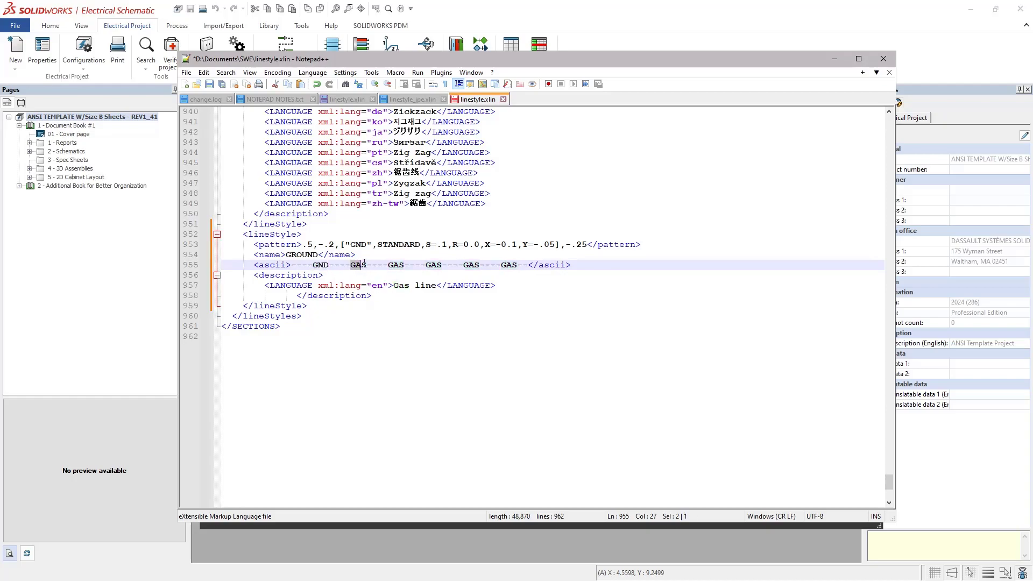
{"action": "key", "text": "ctrl+v"}
{"action": "double_click", "coordinate": [401, 265]}
{"action": "key", "text": "ctrl+v"}
{"action": "double_click", "coordinate": [434, 265]}
{"action": "key", "text": "ctrl+v"}
{"action": "double_click", "coordinate": [471, 264]}
{"action": "key", "text": "ctrl+v"}
{"action": "double_click", "coordinate": [511, 265]}
{"action": "key", "text": "ctrl+v"}
Change the GROUND line style's English description to Ground.
{"action": "left_click_drag", "start_coordinate": [394, 286], "coordinate": [438, 286]}
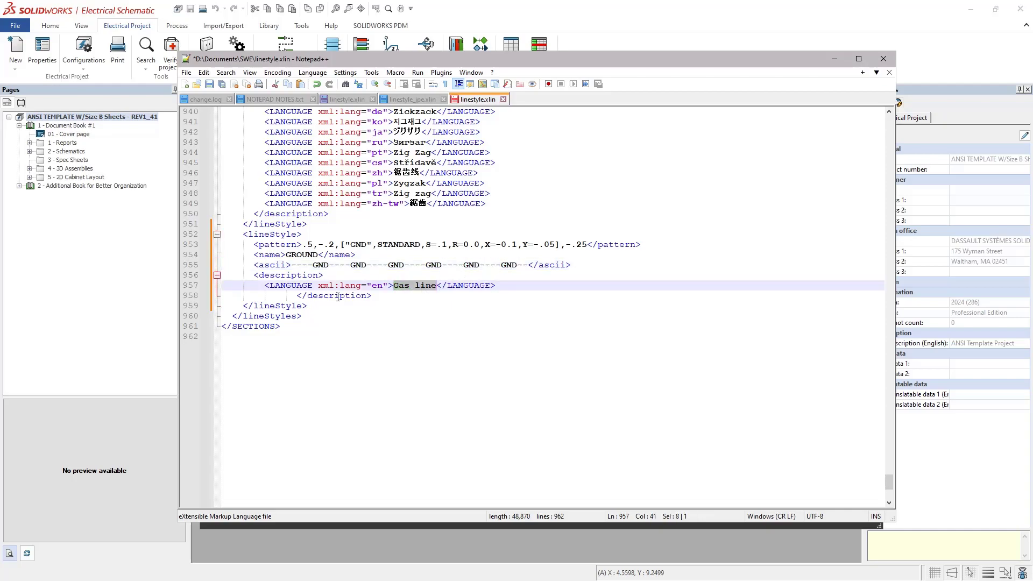
{"action": "type", "text": "Ground"}
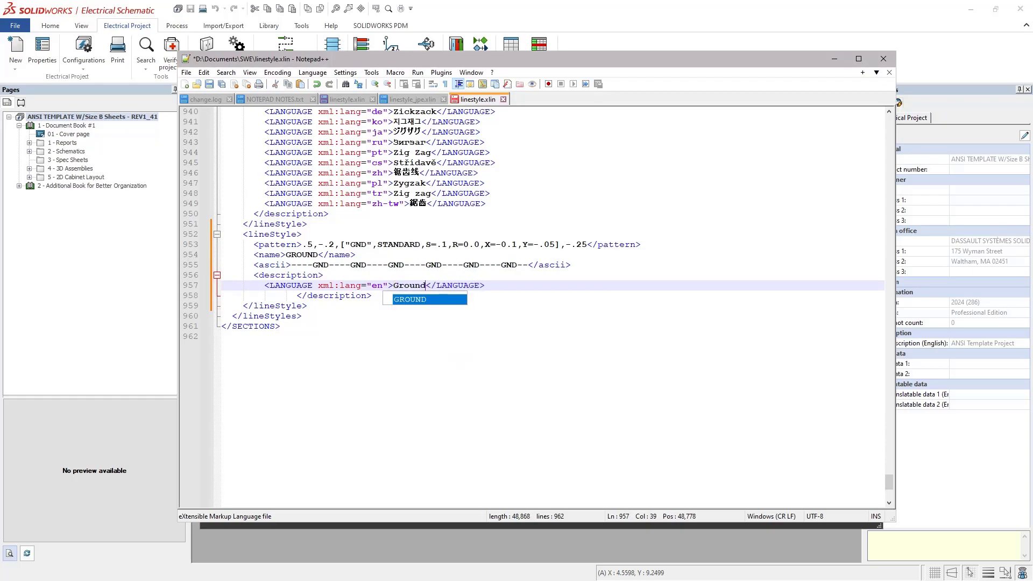
{"action": "left_click", "coordinate": [415, 374]}
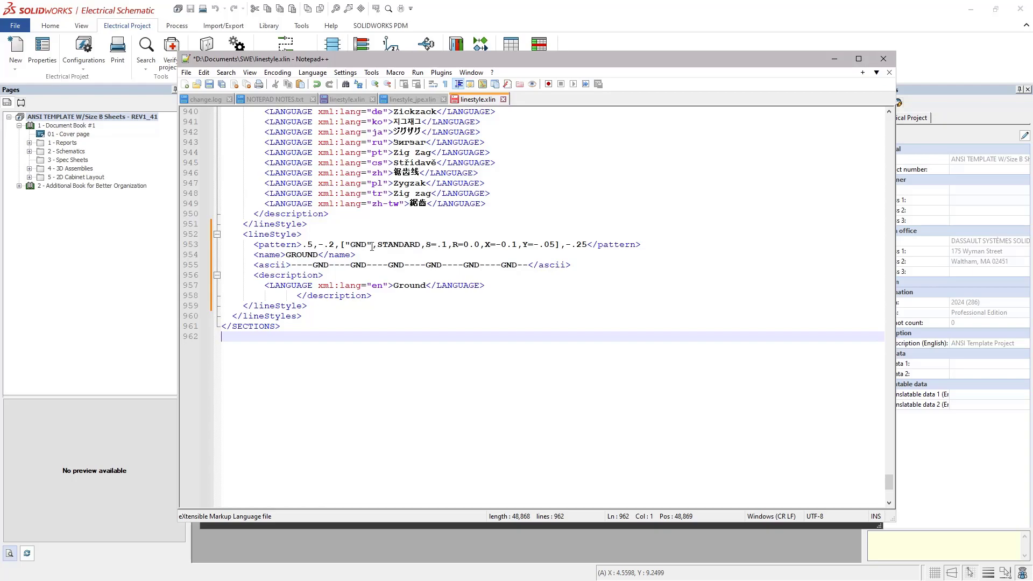
Bring up the annotated lineStyle reference image, enlarge it, and position it so the GND pattern line stays readable for comparison.
{"action": "left_click_drag", "start_coordinate": [303, 245], "coordinate": [587, 245]}
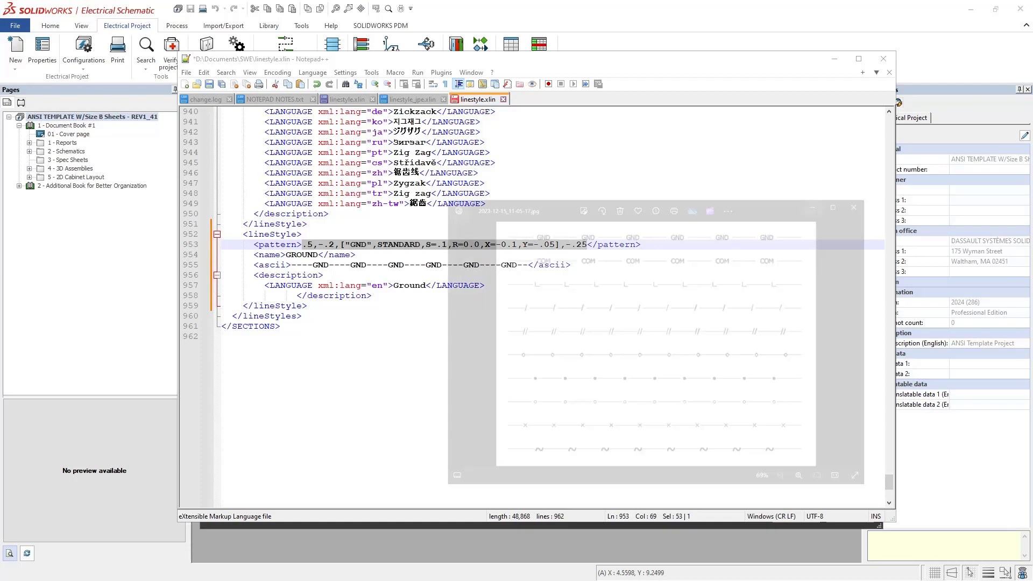
{"action": "key", "text": "alt+Tab"}
{"action": "left_click_drag", "start_coordinate": [617, 138], "coordinate": [604, 96]}
{"action": "left_click_drag", "start_coordinate": [717, 425], "coordinate": [832, 512]}
{"action": "left_click_drag", "start_coordinate": [638, 92], "coordinate": [508, 80]}
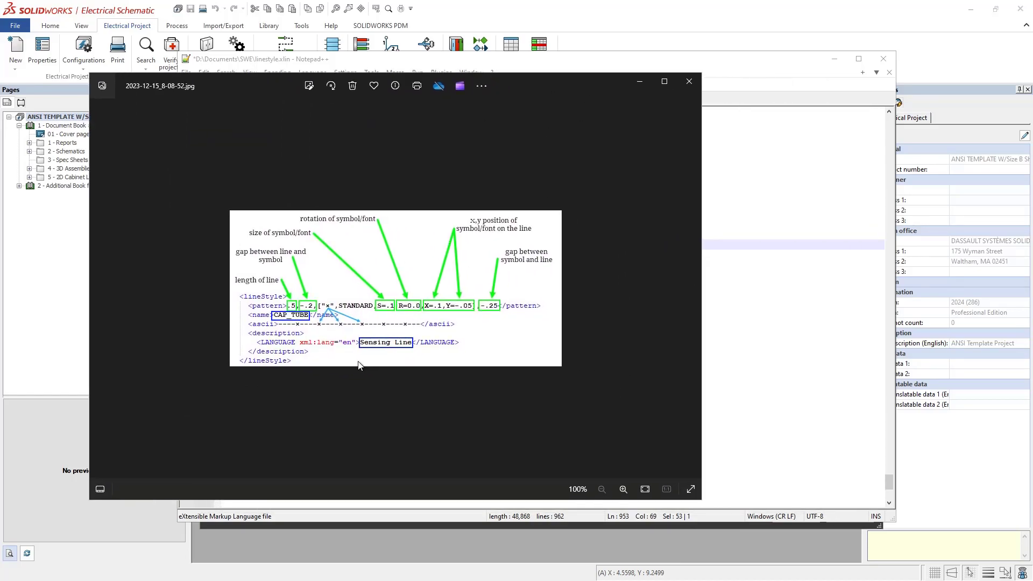
{"action": "scroll", "coordinate": [360, 349], "scroll_direction": "up", "scroll_amount": 3}
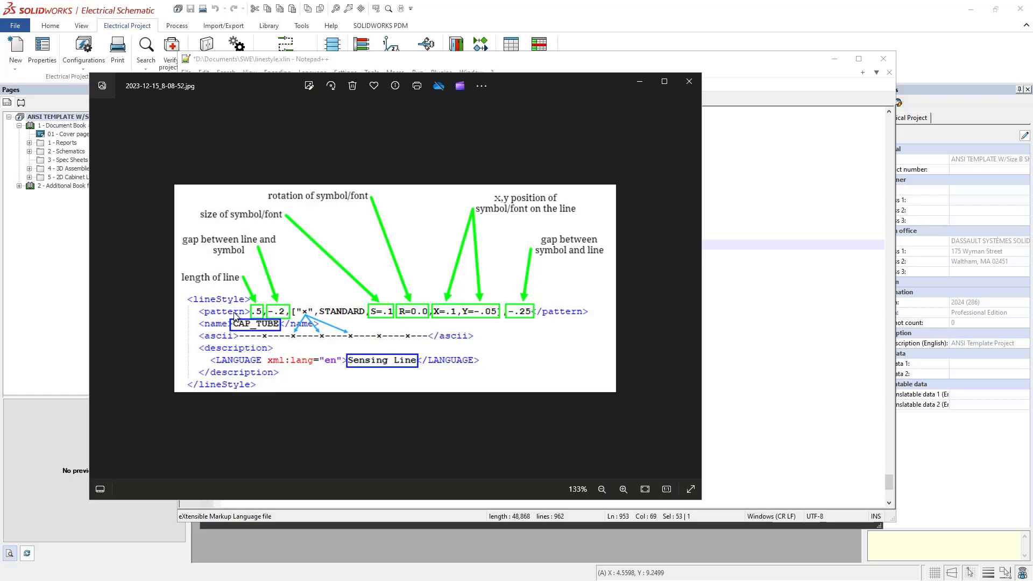
{"action": "left_click_drag", "start_coordinate": [264, 85], "coordinate": [311, 267]}
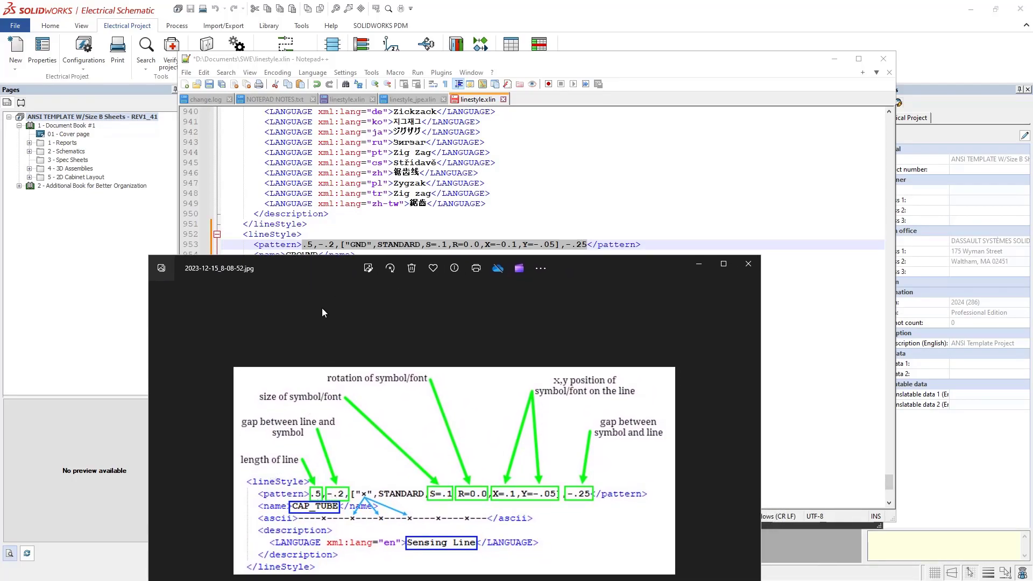
{"action": "left_click_drag", "start_coordinate": [334, 262], "coordinate": [334, 281]}
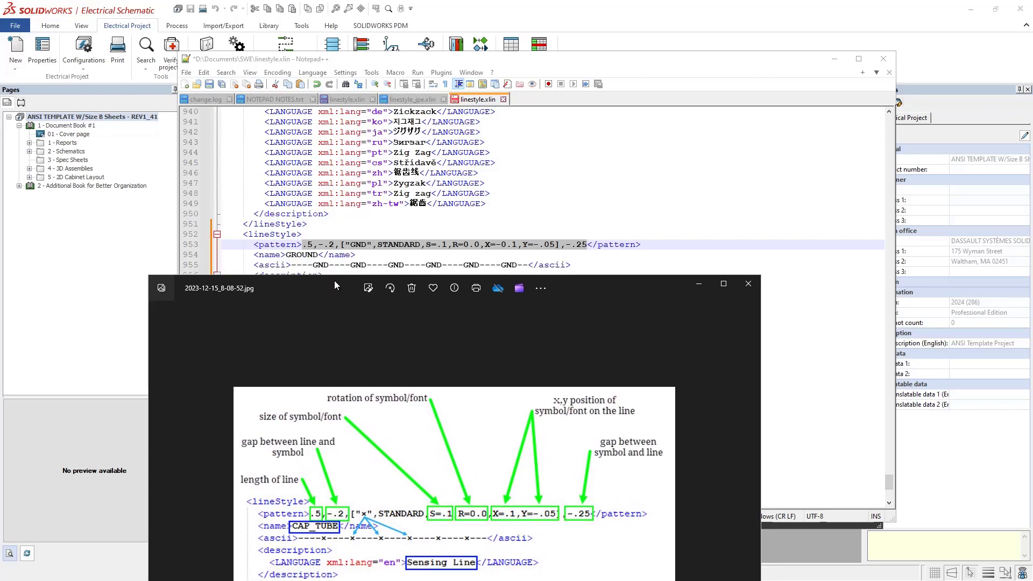
Examine how the annotated image explains line length, gaps, symbol size, rotation and X,Y position against the GROUND definition, and close the image.
{"action": "left_click", "coordinate": [292, 265]}
{"action": "left_click_drag", "start_coordinate": [292, 265], "coordinate": [314, 268]}
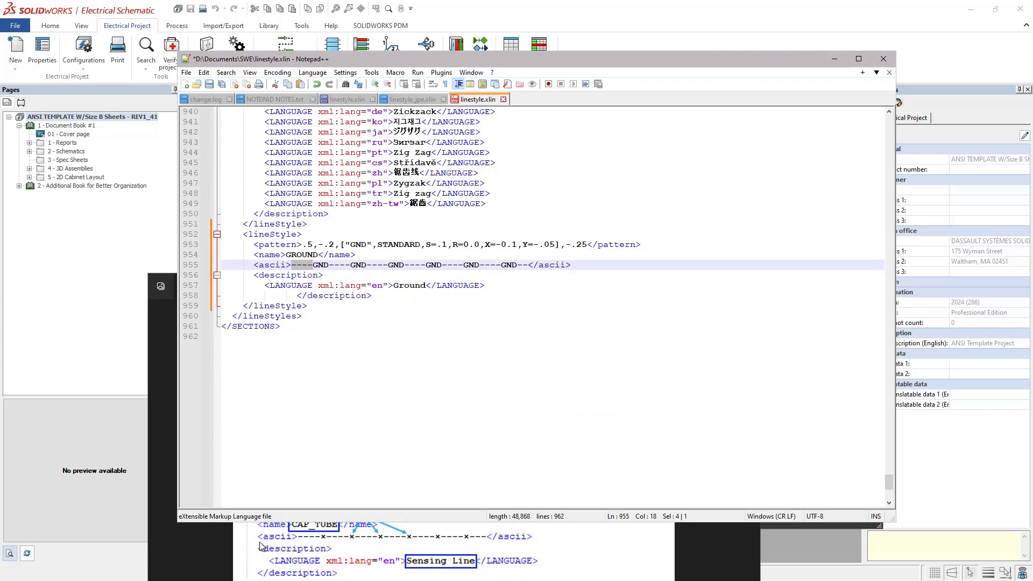
{"action": "left_click", "coordinate": [284, 544]}
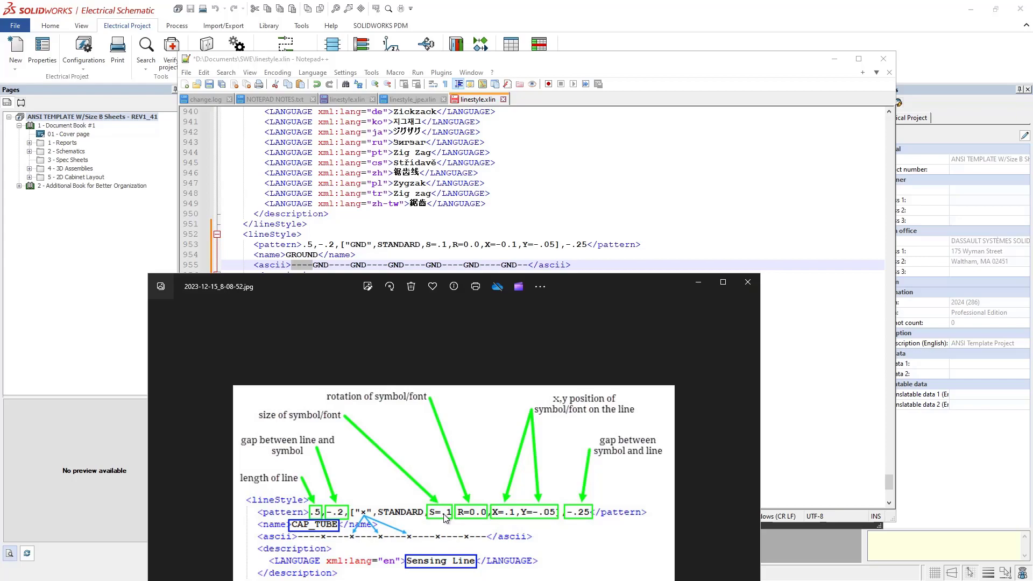
{"action": "left_click_drag", "start_coordinate": [573, 284], "coordinate": [588, 138]}
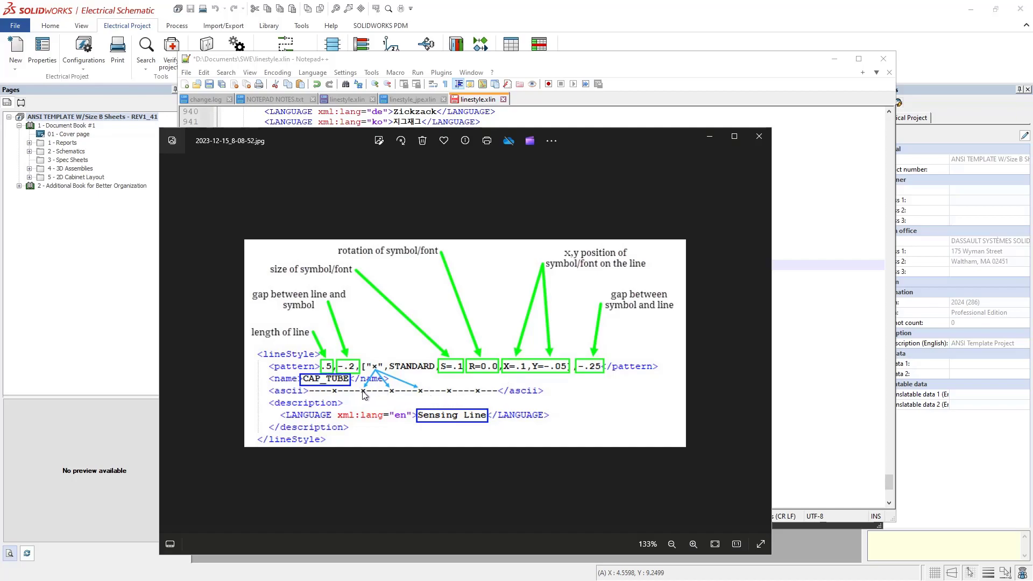
{"action": "left_click_drag", "start_coordinate": [586, 141], "coordinate": [602, 172]}
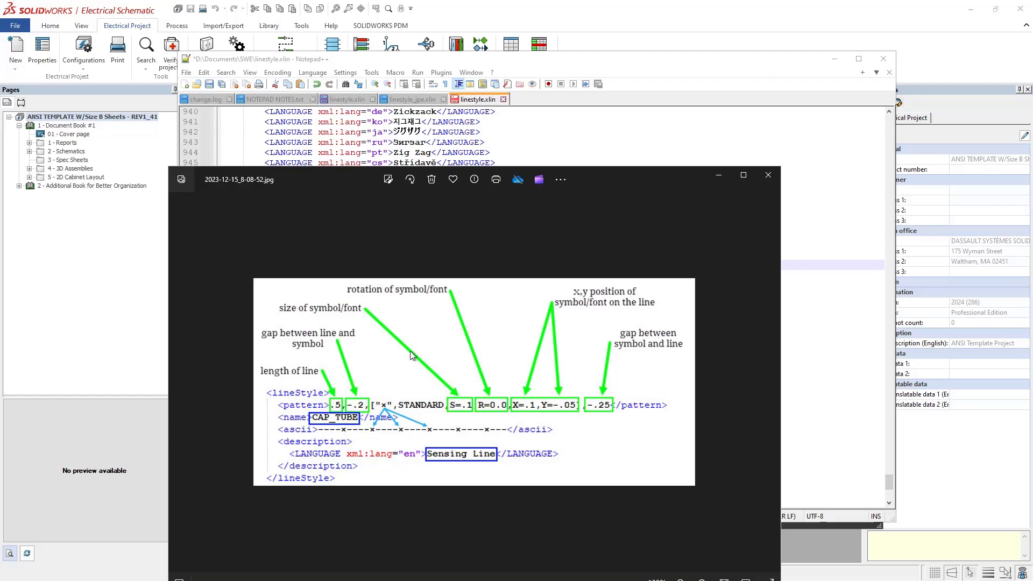
{"action": "left_click_drag", "start_coordinate": [677, 187], "coordinate": [696, 119]}
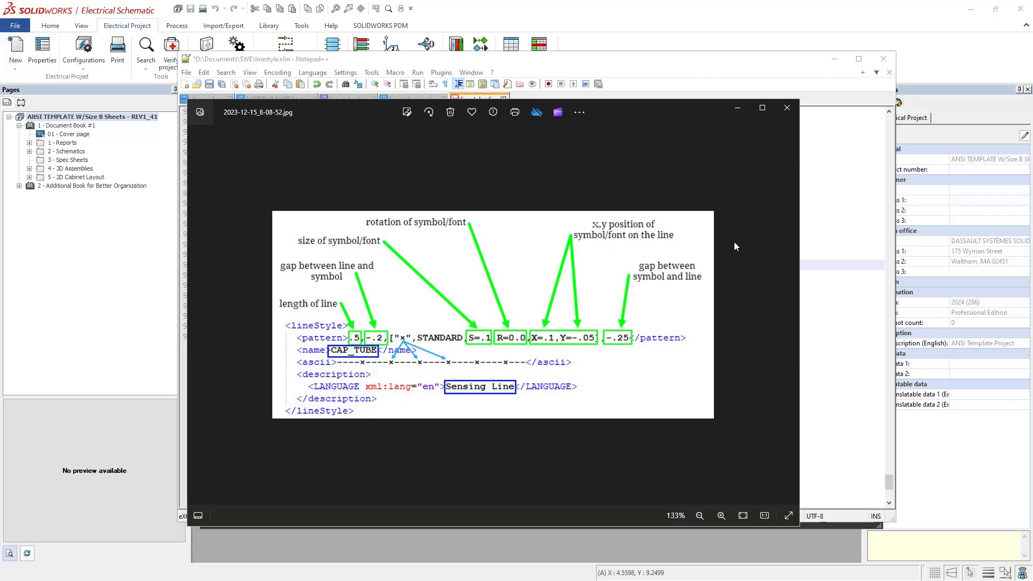
{"action": "left_click", "coordinate": [788, 110]}
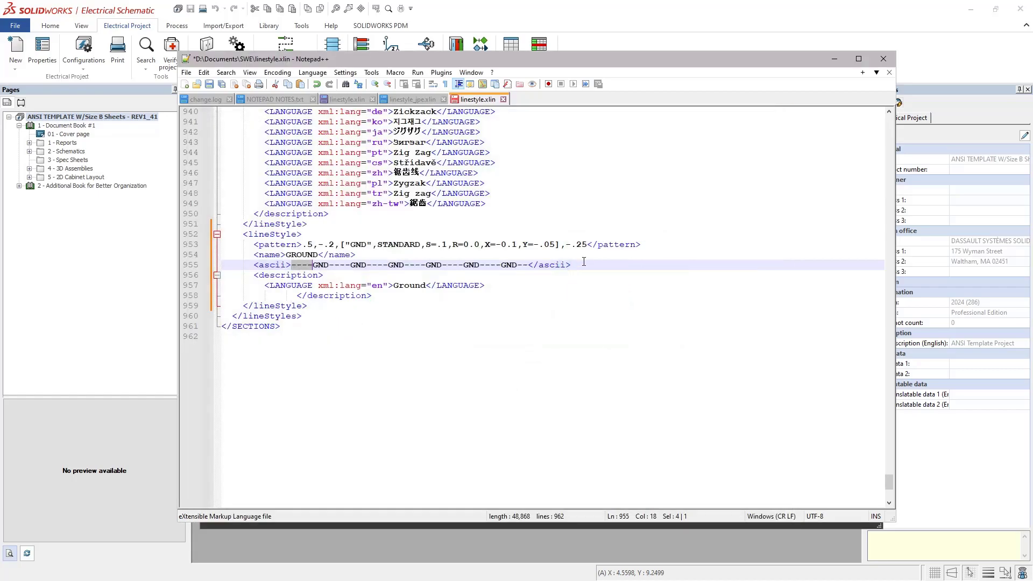
{"action": "left_click", "coordinate": [500, 275]}
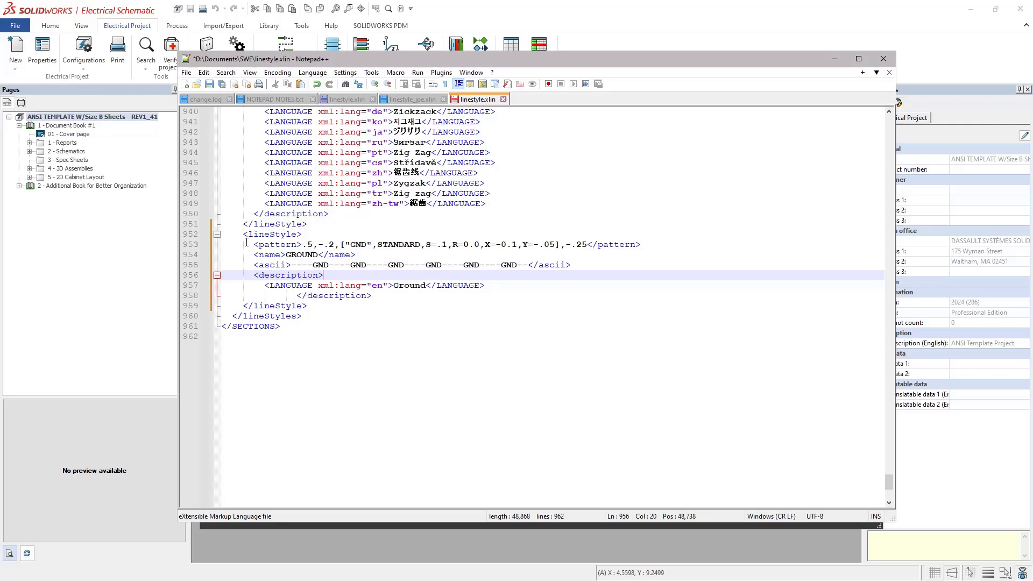
Copy the complete GROUND lineStyle block and paste it on a new line directly after the original, before the closing lineStyles tag.
{"action": "left_click_drag", "start_coordinate": [244, 236], "coordinate": [328, 310]}
{"action": "key", "text": "ctrl+c"}
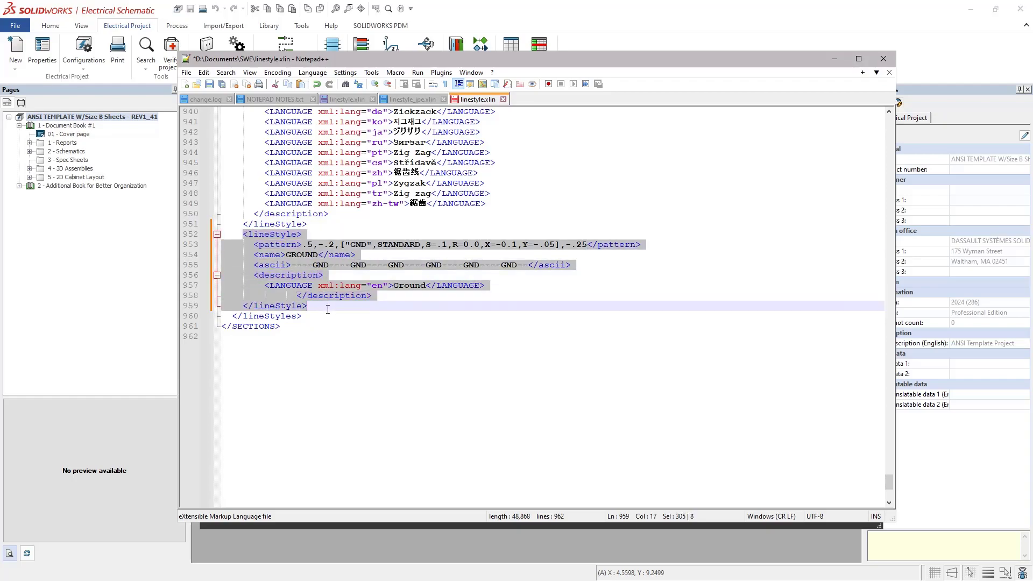
{"action": "left_click", "coordinate": [328, 309]}
{"action": "key", "text": "Return"}
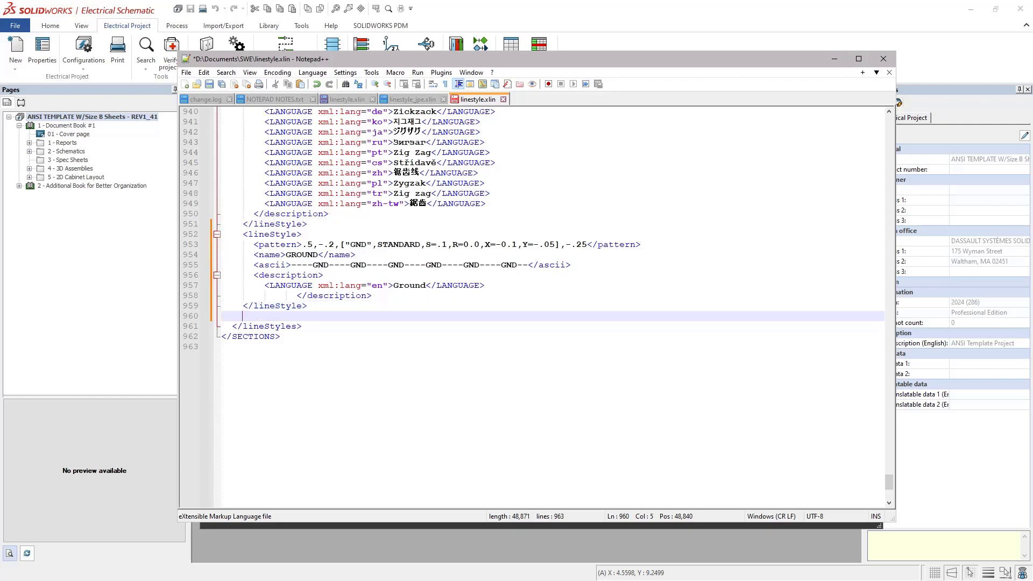
{"action": "key", "text": "ctrl+v"}
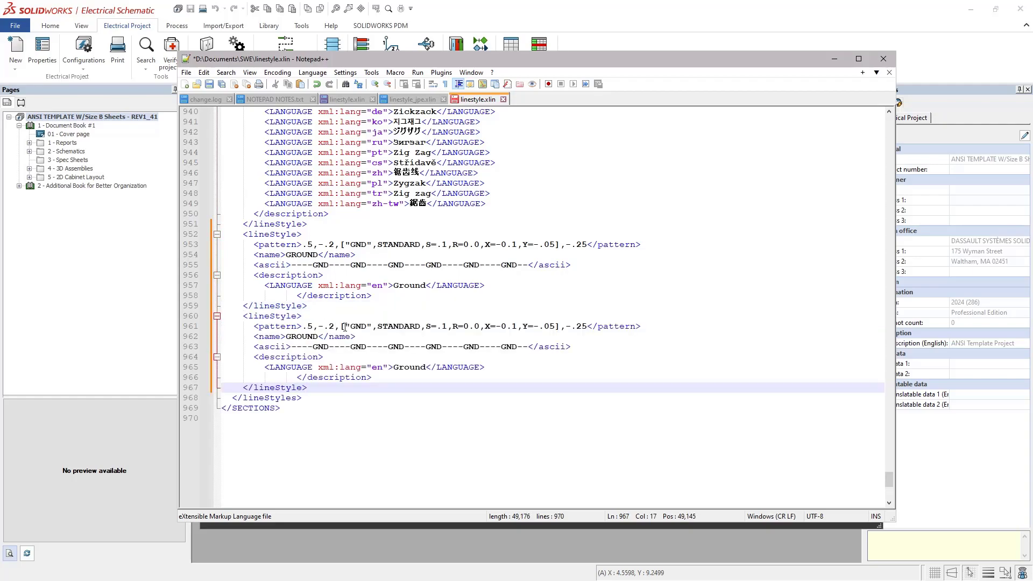
Change the pattern text of the duplicated line style to COM.
{"action": "double_click", "coordinate": [358, 326]}
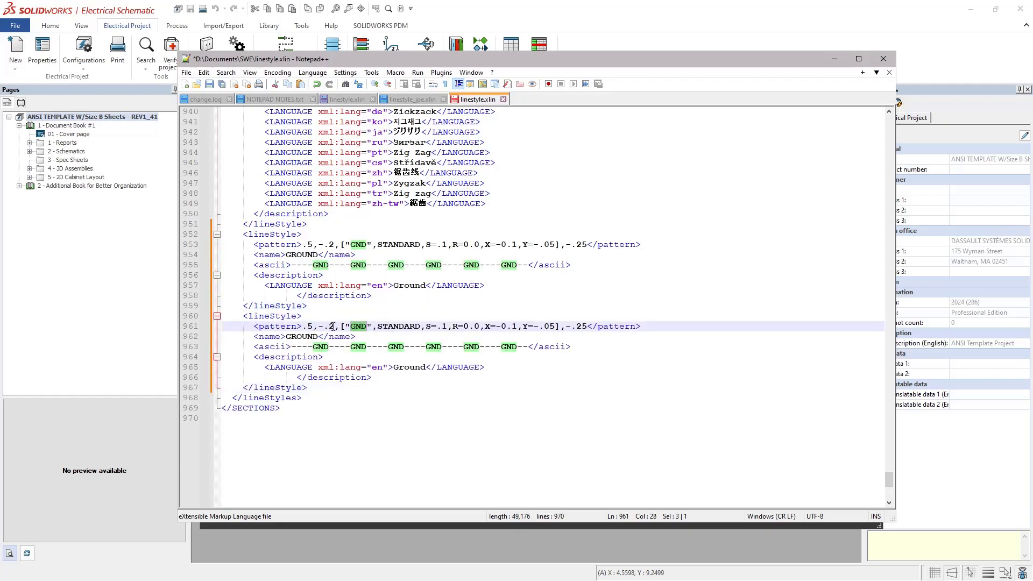
{"action": "type", "text": "c"}
{"action": "key", "text": "BackSpace"}
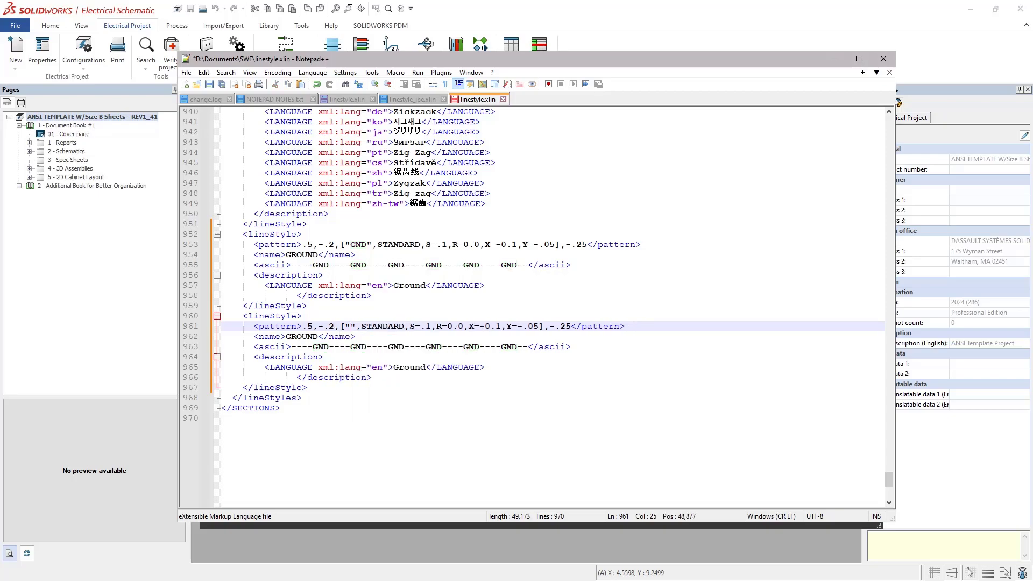
{"action": "type", "text": "COM"}
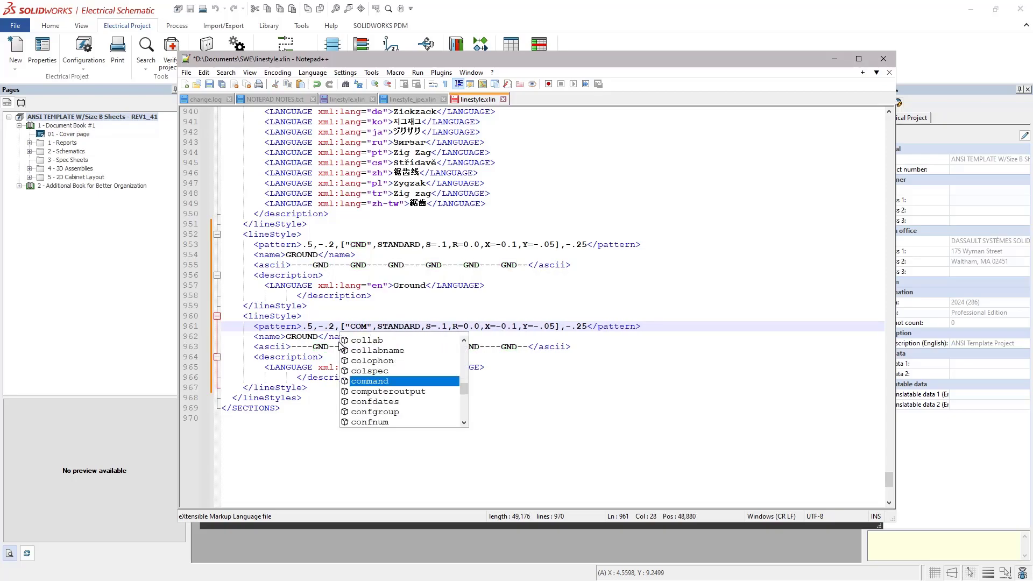
Rename the duplicated line style to COMMON and set its English description to Common.
{"action": "double_click", "coordinate": [291, 338]}
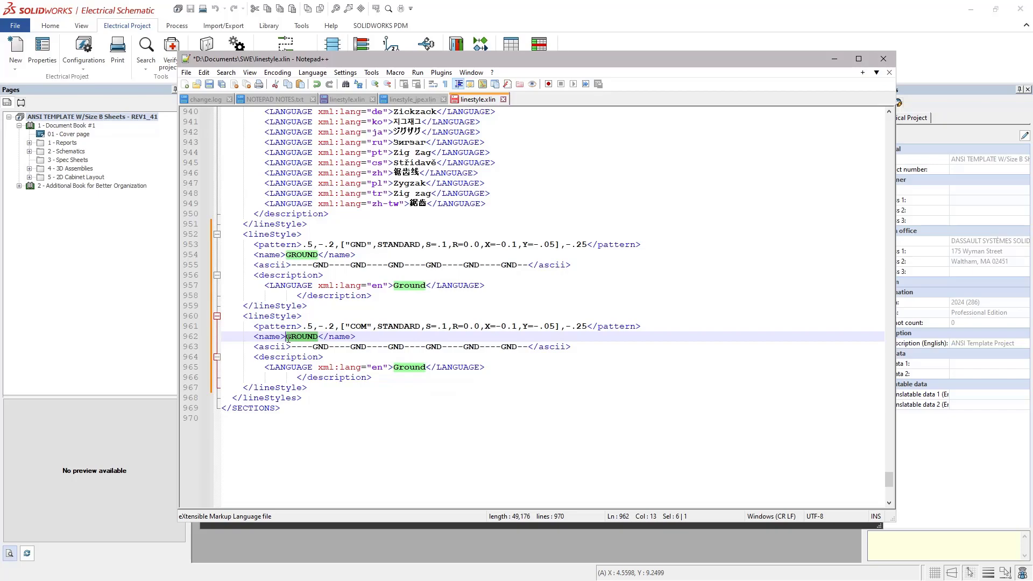
{"action": "type", "text": "COMMON"}
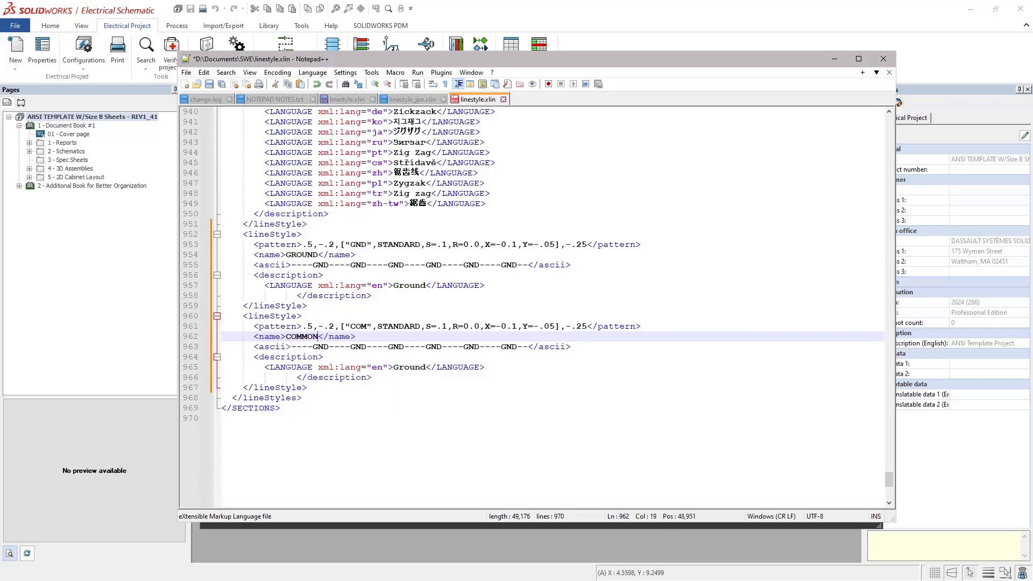
{"action": "left_click_drag", "start_coordinate": [395, 367], "coordinate": [425, 367]}
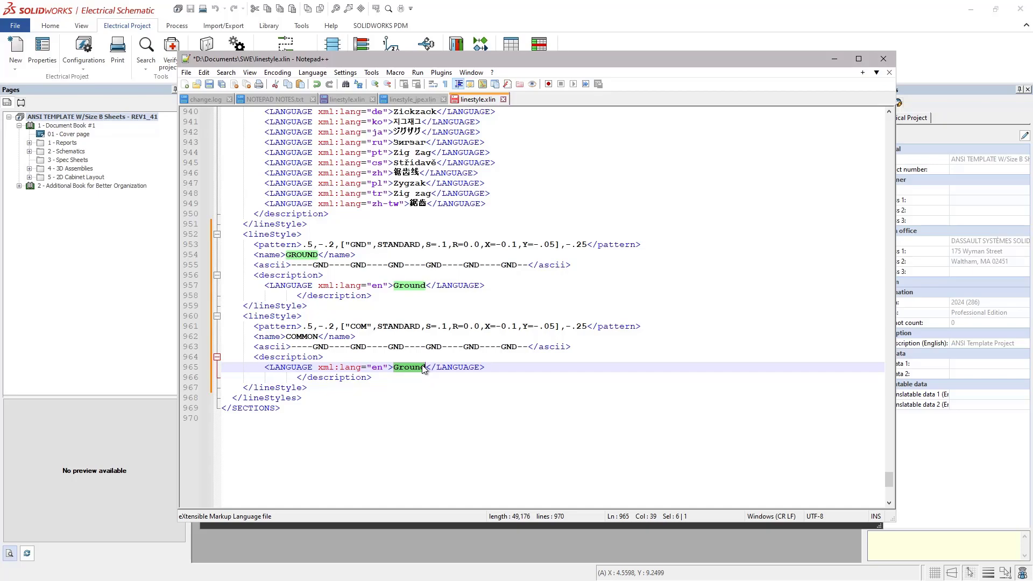
{"action": "type", "text": "Common"}
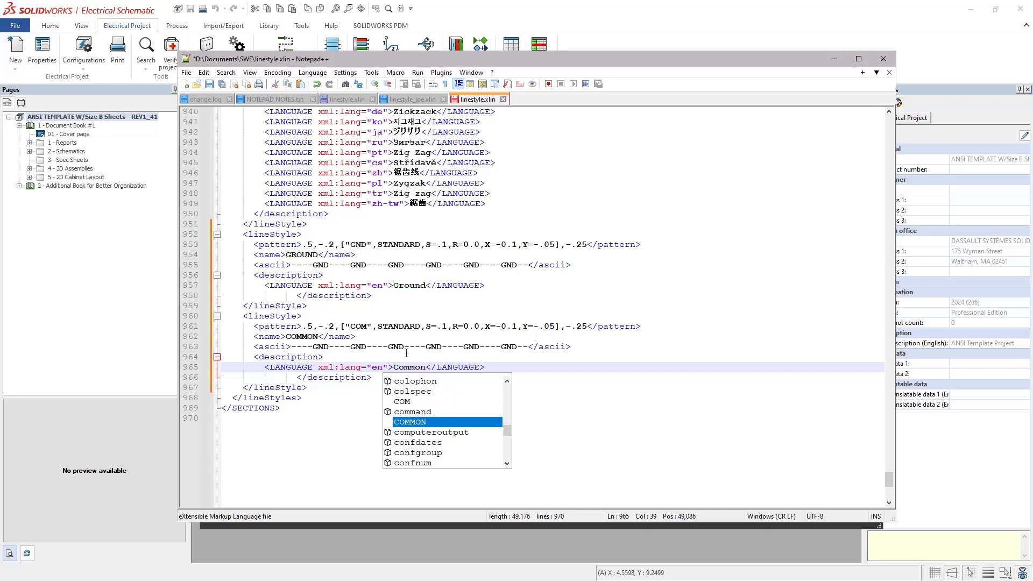
Replace all six GND labels in the COMMON line style's ascii preview with COM.
{"action": "left_click_drag", "start_coordinate": [315, 346], "coordinate": [319, 347]}
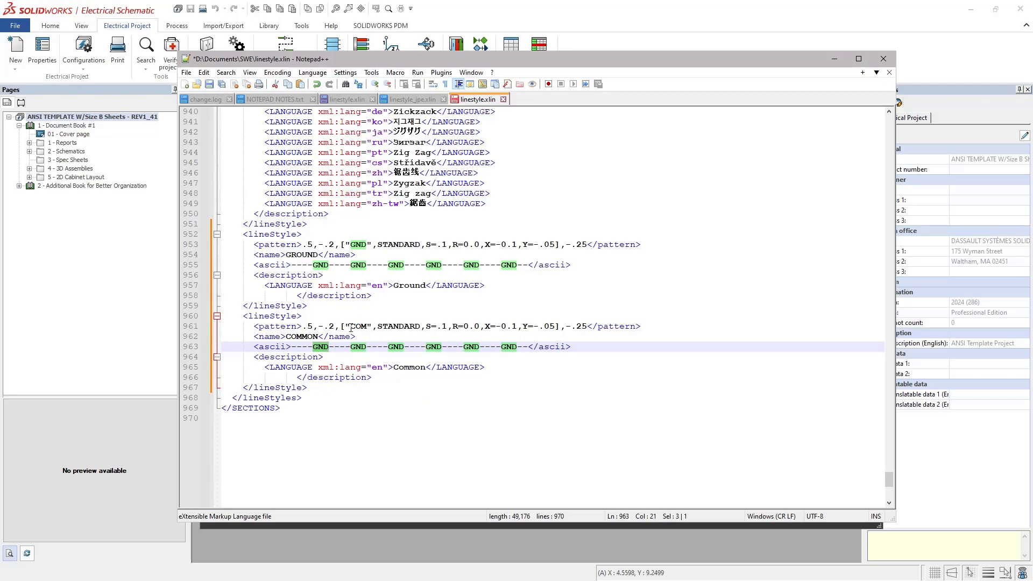
{"action": "left_click_drag", "start_coordinate": [350, 328], "coordinate": [368, 327]}
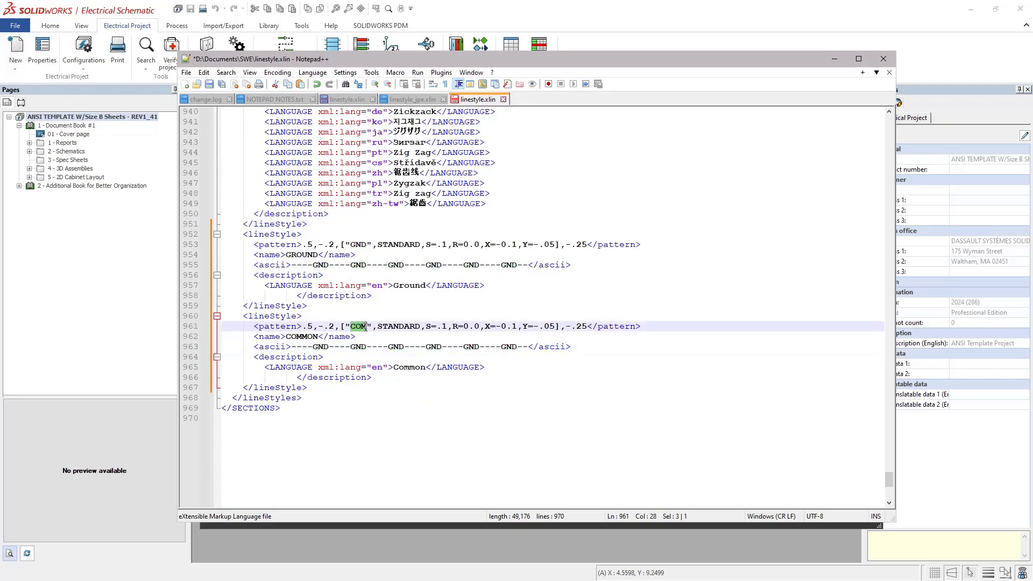
{"action": "key", "text": "ctrl+c"}
{"action": "double_click", "coordinate": [319, 347]}
{"action": "key", "text": "ctrl+v"}
{"action": "double_click", "coordinate": [359, 347]}
{"action": "key", "text": "ctrl+v"}
{"action": "double_click", "coordinate": [391, 347]}
{"action": "key", "text": "ctrl+v"}
{"action": "left_click", "coordinate": [430, 347]}
{"action": "key", "text": "shift+Right"}
{"action": "key", "text": "shift+Right"}
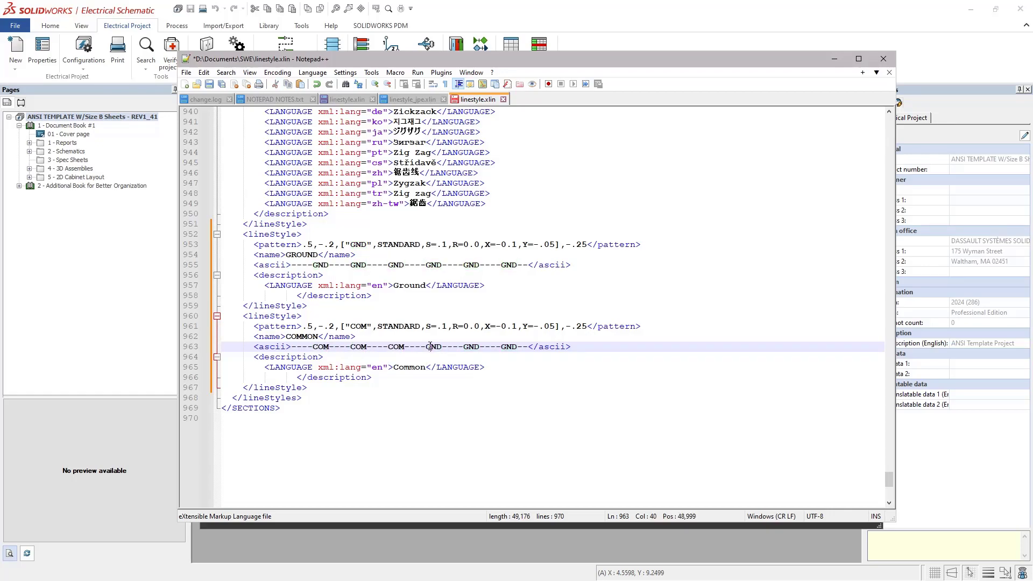
{"action": "double_click", "coordinate": [433, 347]}
{"action": "key", "text": "ctrl+v"}
{"action": "double_click", "coordinate": [466, 347]}
{"action": "key", "text": "ctrl+v"}
{"action": "double_click", "coordinate": [506, 347]}
{"action": "key", "text": "ctrl+v"}
{"action": "left_click", "coordinate": [493, 386]}
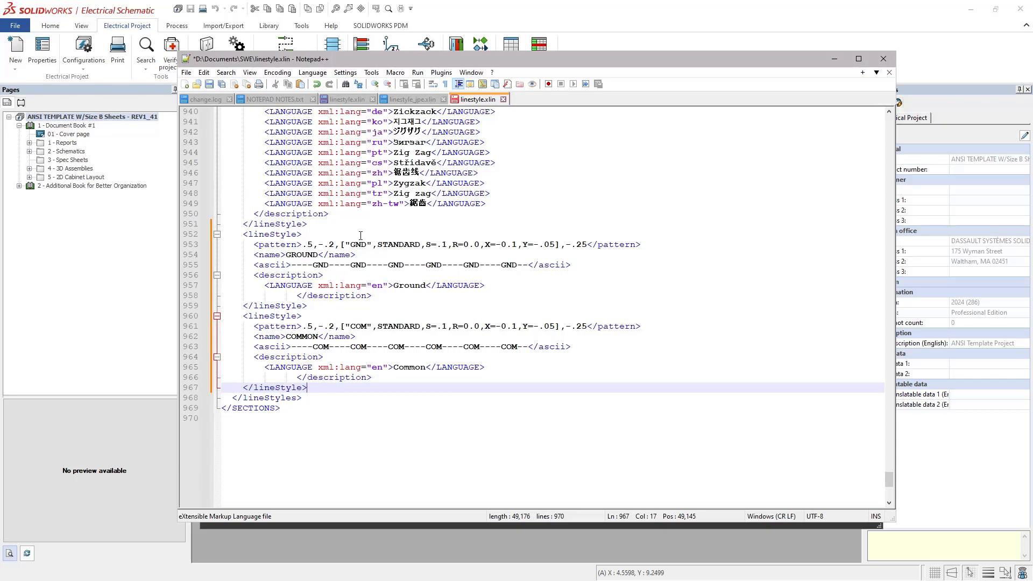
{"action": "left_click", "coordinate": [349, 319]}
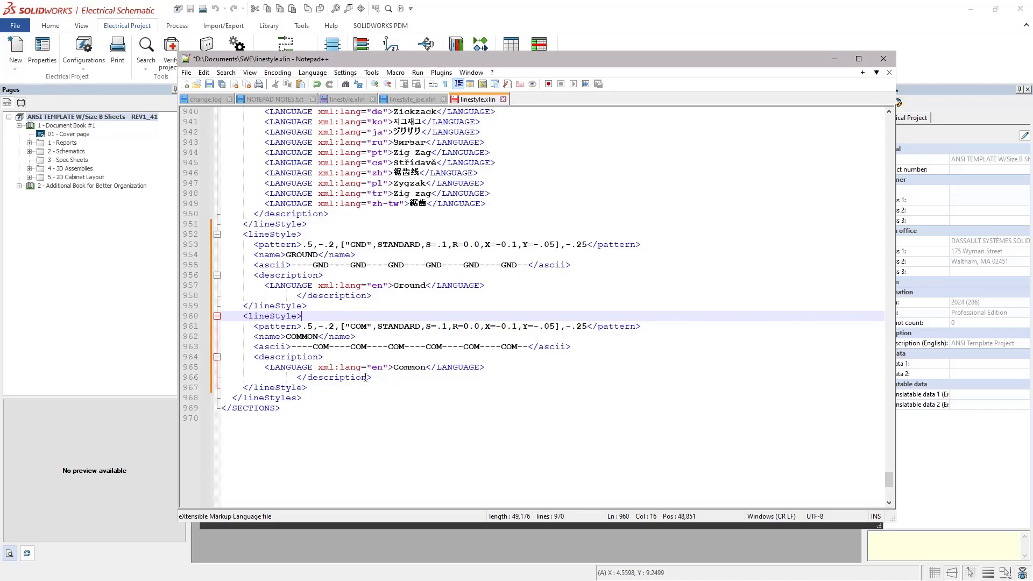
Switch to the linestyle.xlin from the SOLIDWORKS Electrical Support folder and examine the custom line style definitions that follow ZIGZAG.
{"action": "left_click", "coordinate": [347, 99]}
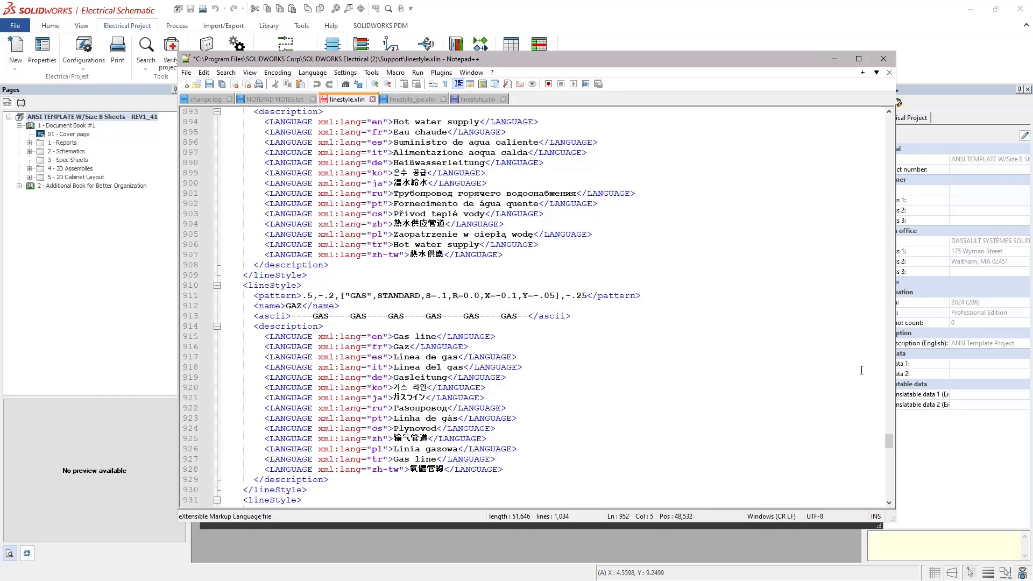
{"action": "scroll", "coordinate": [474, 332], "scroll_direction": "down", "scroll_amount": 9}
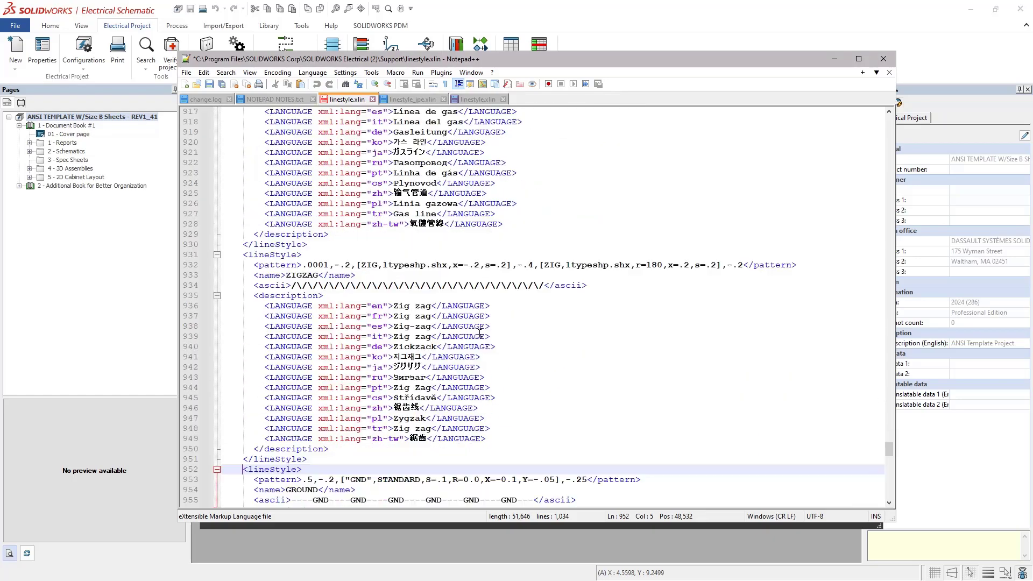
{"action": "scroll", "coordinate": [474, 332], "scroll_direction": "down", "scroll_amount": 5}
{"action": "scroll", "coordinate": [466, 336], "scroll_direction": "down", "scroll_amount": 1}
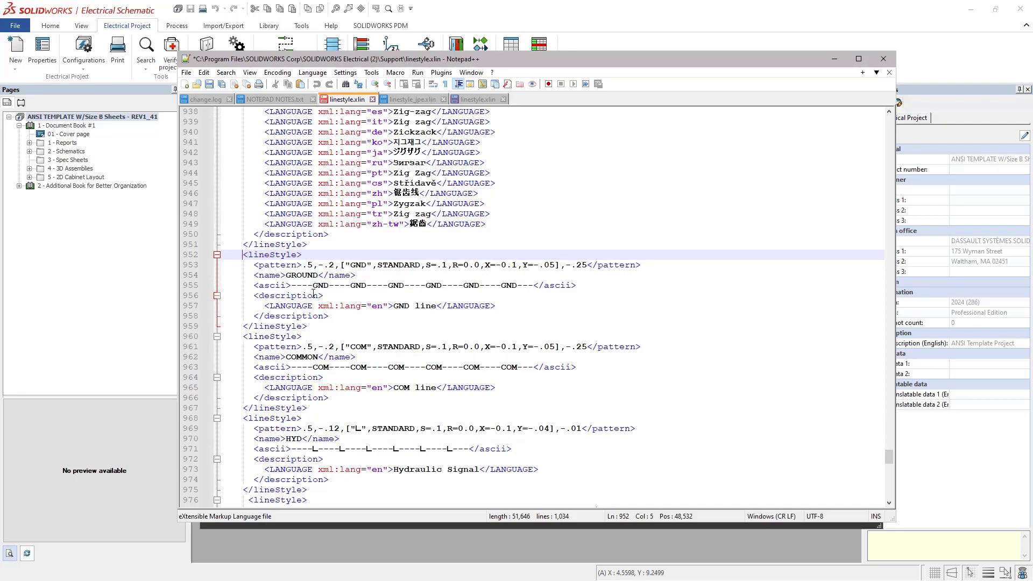
{"action": "scroll", "coordinate": [323, 306], "scroll_direction": "down", "scroll_amount": 2}
{"action": "scroll", "coordinate": [321, 309], "scroll_direction": "down", "scroll_amount": 2}
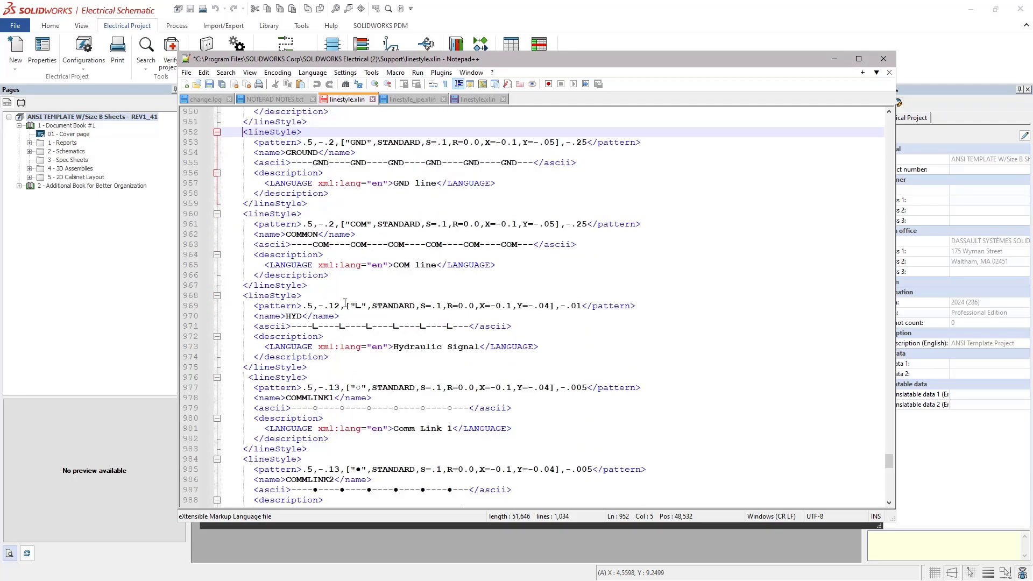
{"action": "scroll", "coordinate": [355, 309], "scroll_direction": "down", "scroll_amount": 1}
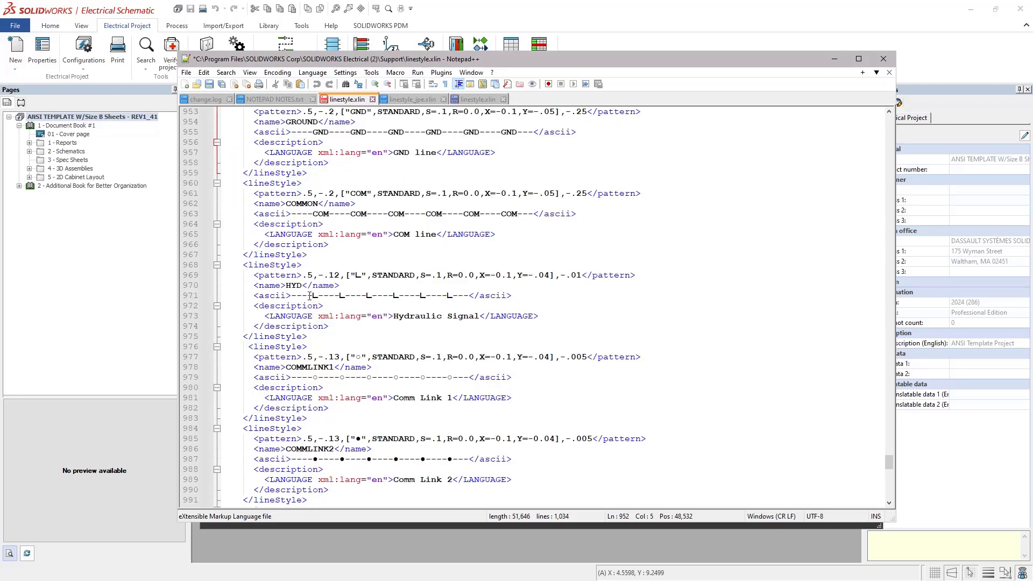
{"action": "scroll", "coordinate": [310, 295], "scroll_direction": "down", "scroll_amount": 1}
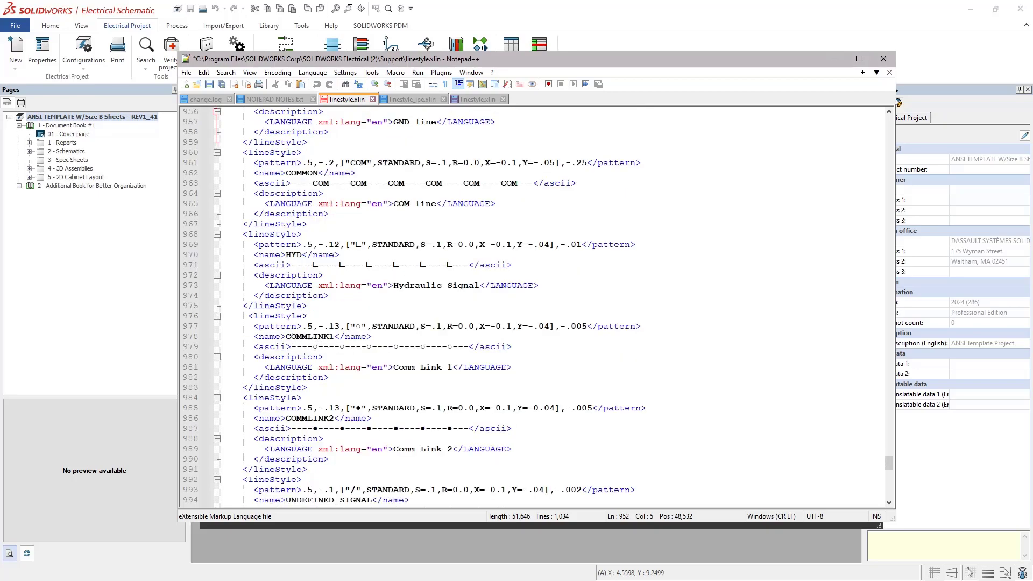
{"action": "scroll", "coordinate": [315, 333], "scroll_direction": "down", "scroll_amount": 1}
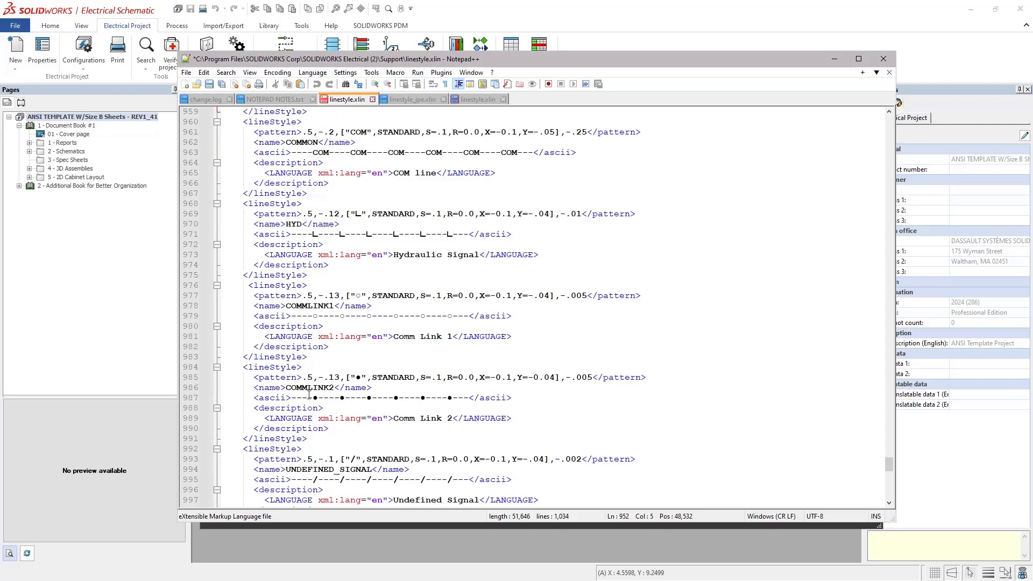
{"action": "scroll", "coordinate": [318, 339], "scroll_direction": "down", "scroll_amount": 2}
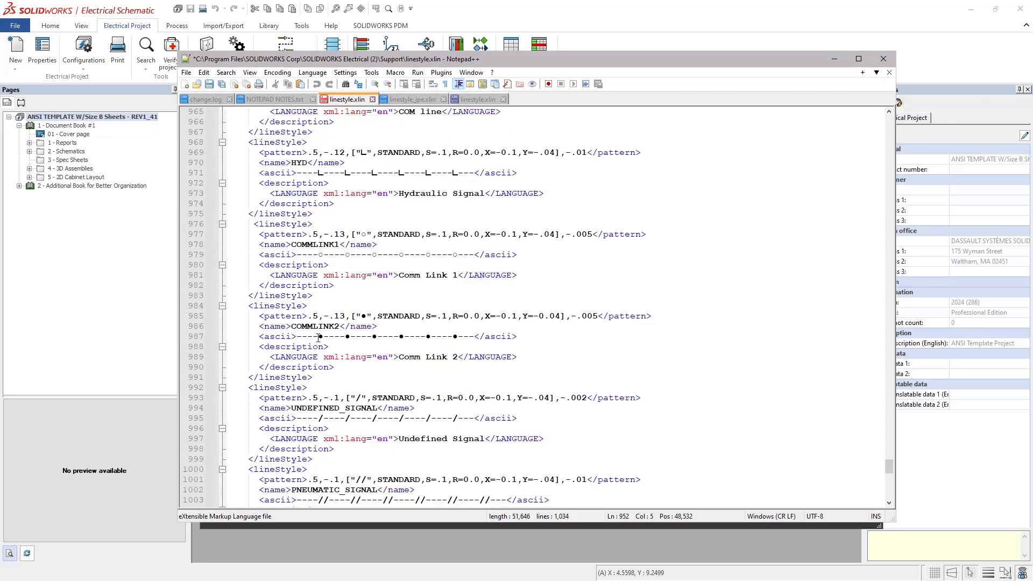
{"action": "scroll", "coordinate": [320, 338], "scroll_direction": "down", "scroll_amount": 1}
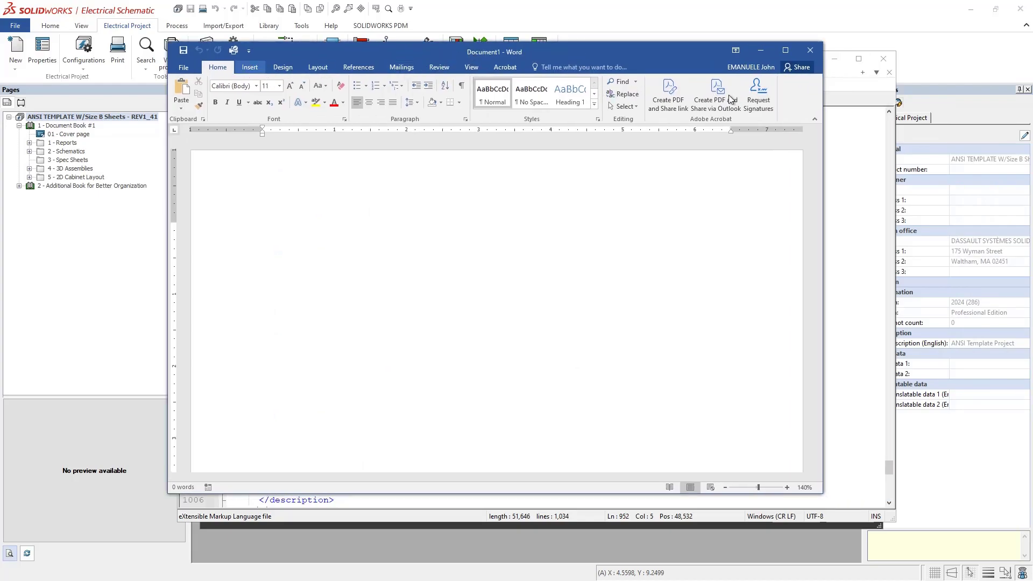
In the blank Word document, insert the recently used symbol Latin Small Letter Sideways O With Stroke (1D13) and select it.
{"action": "left_click", "coordinate": [249, 67]}
{"action": "left_click", "coordinate": [749, 95]}
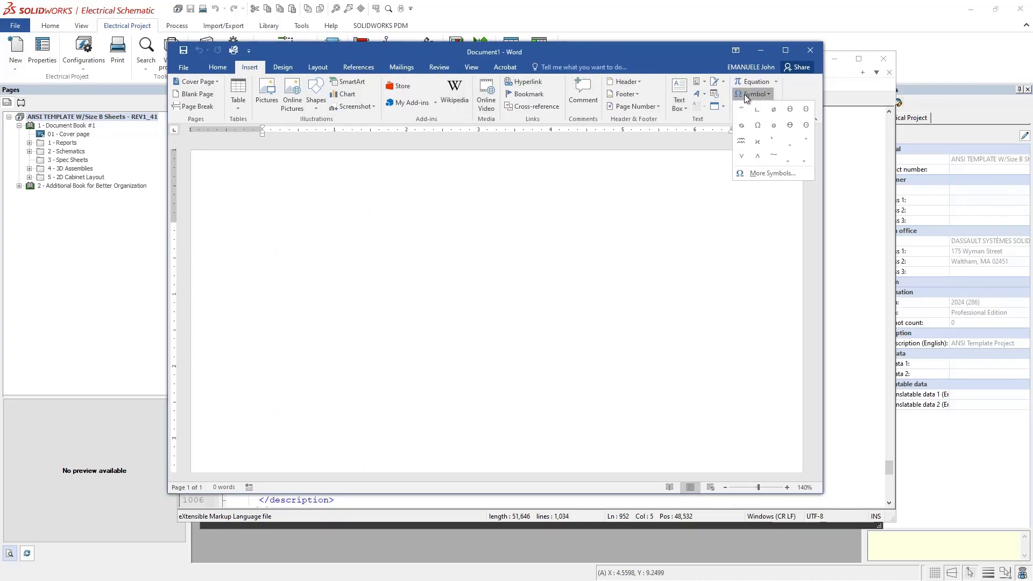
{"action": "left_click", "coordinate": [754, 174]}
{"action": "left_click_drag", "start_coordinate": [580, 179], "coordinate": [421, 179]}
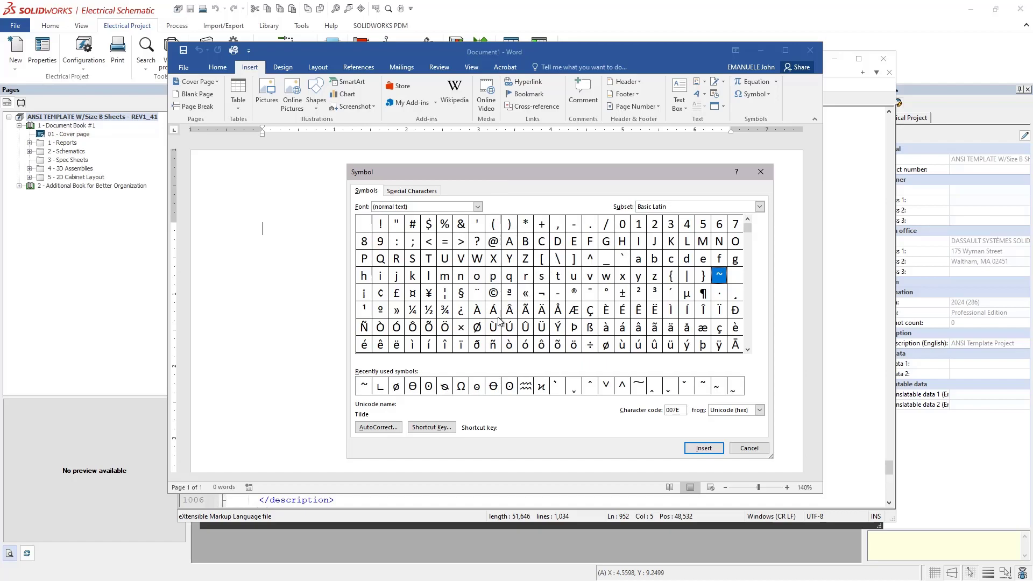
{"action": "left_click", "coordinate": [443, 387]}
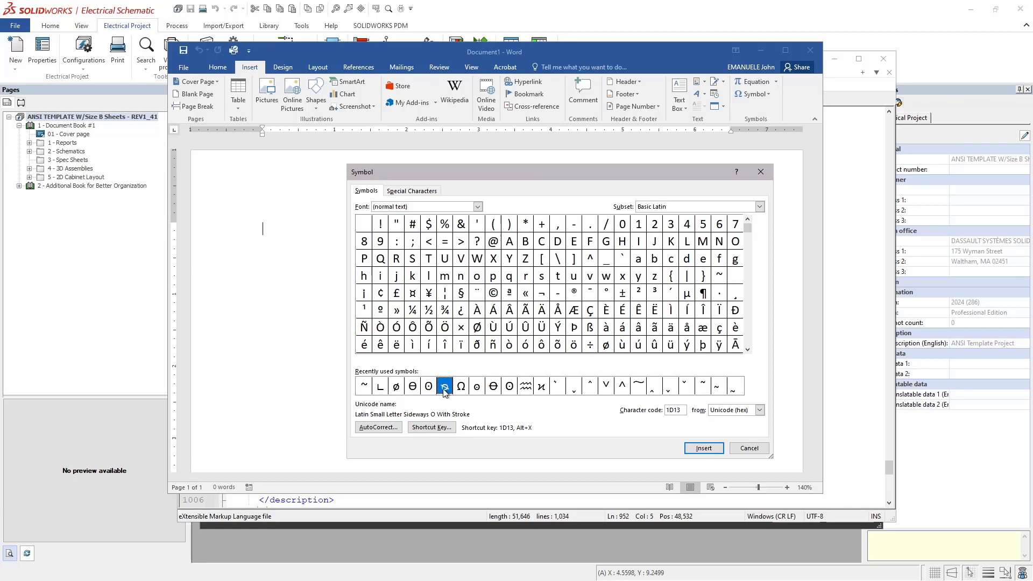
{"action": "double_click", "coordinate": [445, 387]}
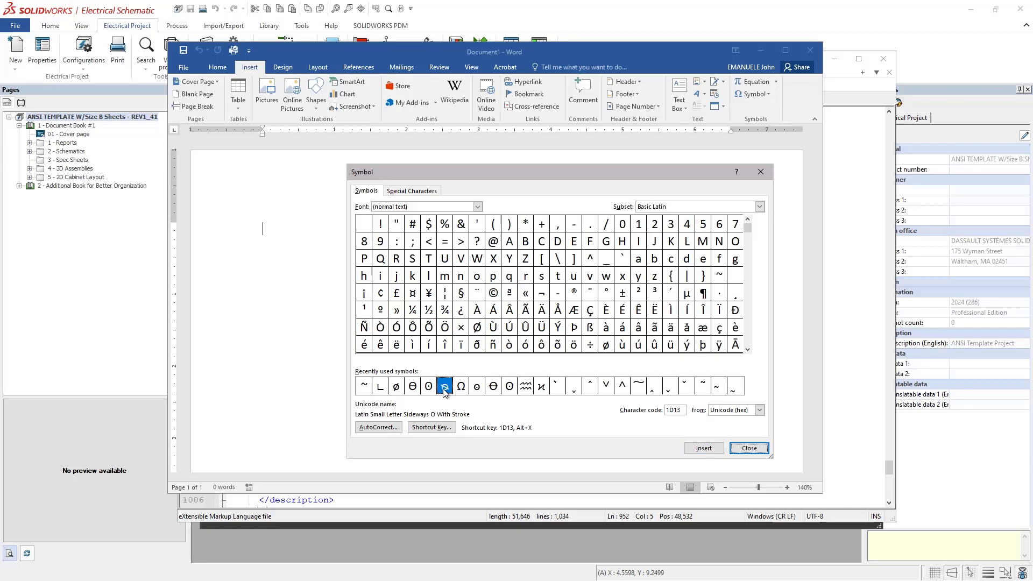
{"action": "double_click", "coordinate": [269, 231]}
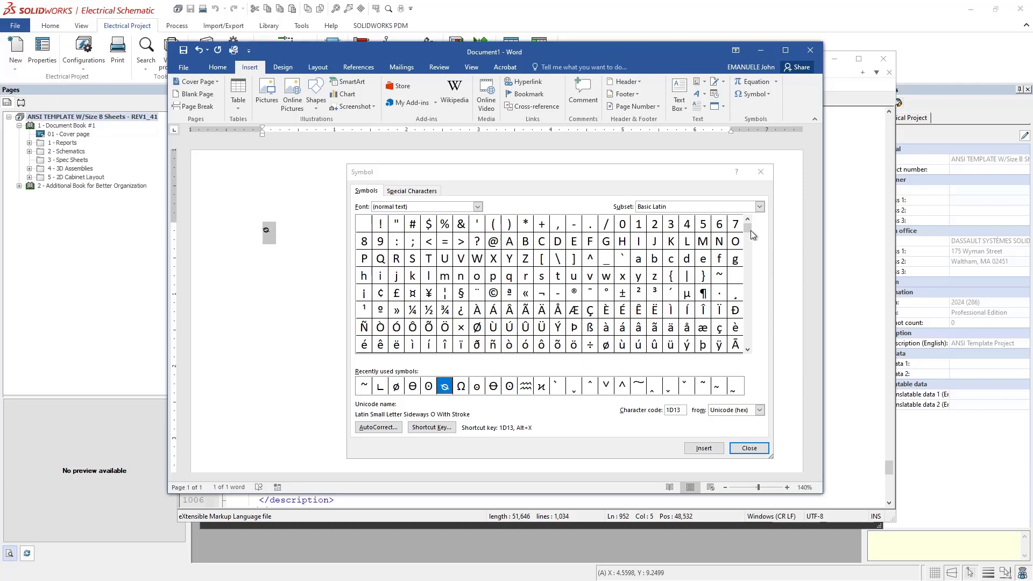
Browse the Word symbol set through to its last characters, close the symbol dialog and minimize Word.
{"action": "left_click_drag", "start_coordinate": [749, 228], "coordinate": [747, 352]}
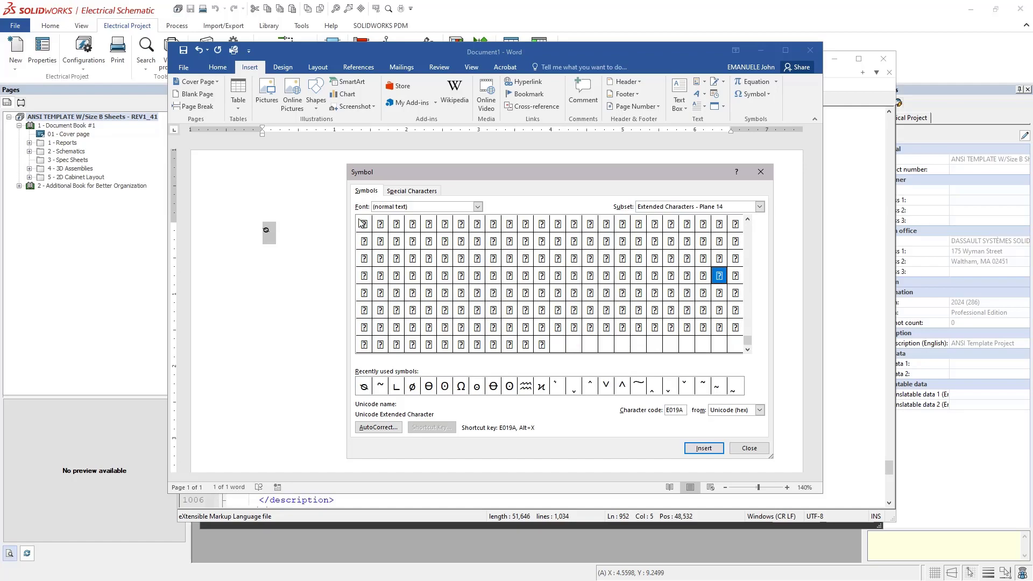
{"action": "left_click", "coordinate": [766, 177]}
{"action": "left_click", "coordinate": [760, 50]}
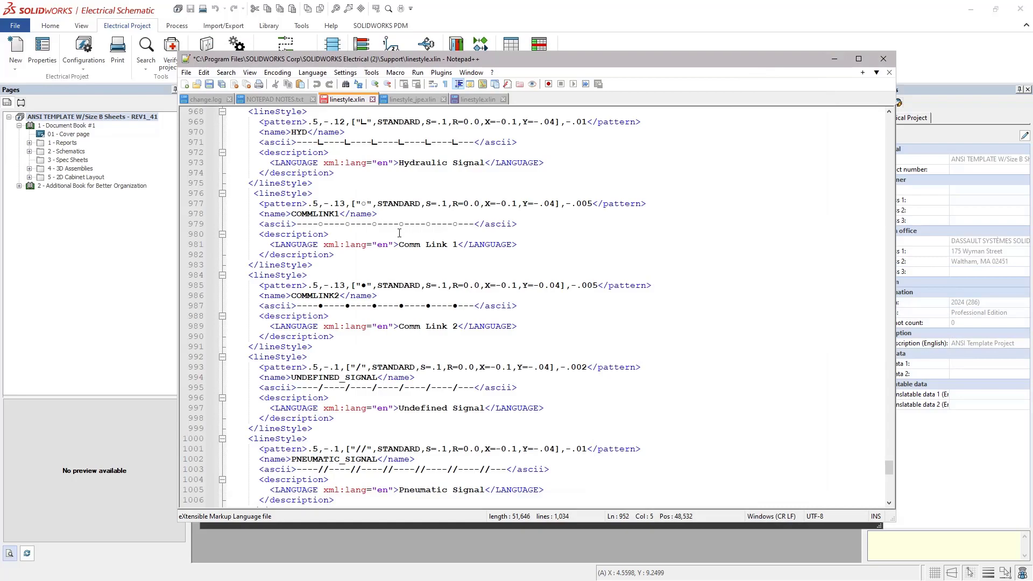
Examine the symbols used in the ascii and pattern lines of the custom styles from COMMLINK1 to ELECTRO_SIG1.
{"action": "left_click", "coordinate": [319, 224]}
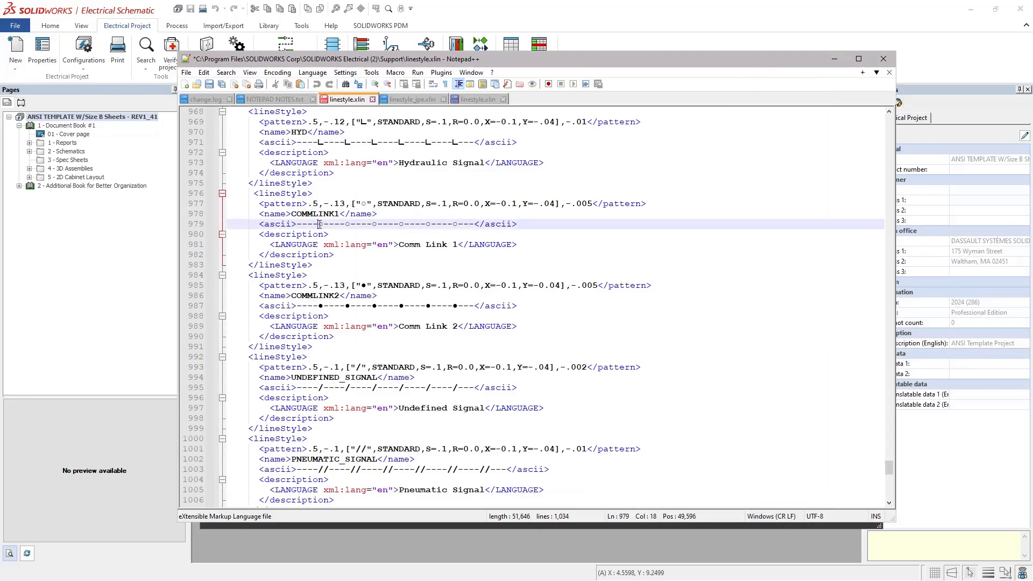
{"action": "left_click", "coordinate": [322, 306]}
{"action": "scroll", "coordinate": [335, 336], "scroll_direction": "down", "scroll_amount": 6}
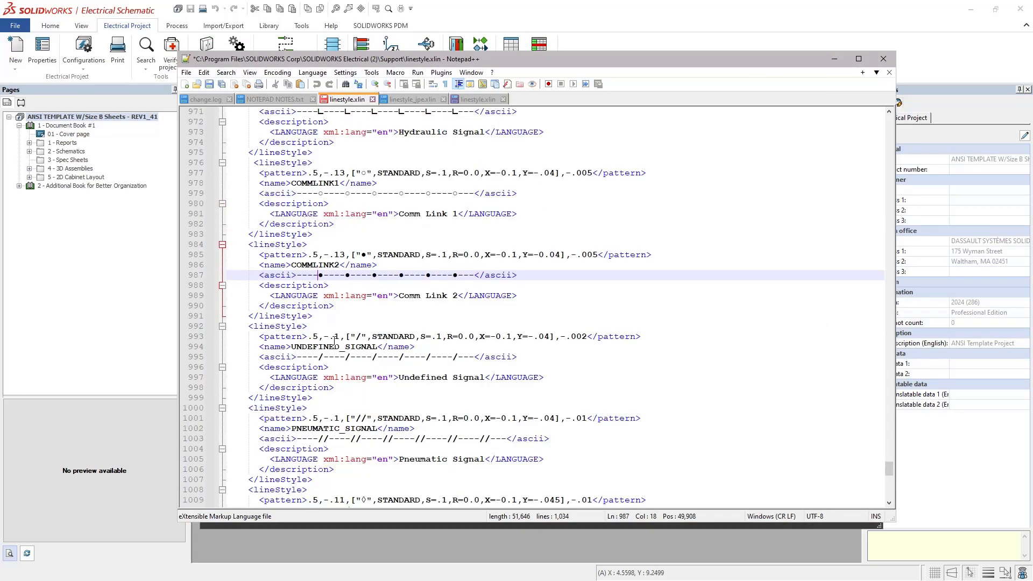
{"action": "scroll", "coordinate": [312, 357], "scroll_direction": "down", "scroll_amount": 2}
{"action": "left_click_drag", "start_coordinate": [319, 306], "coordinate": [323, 326]}
{"action": "scroll", "coordinate": [325, 355], "scroll_direction": "down", "scroll_amount": 2}
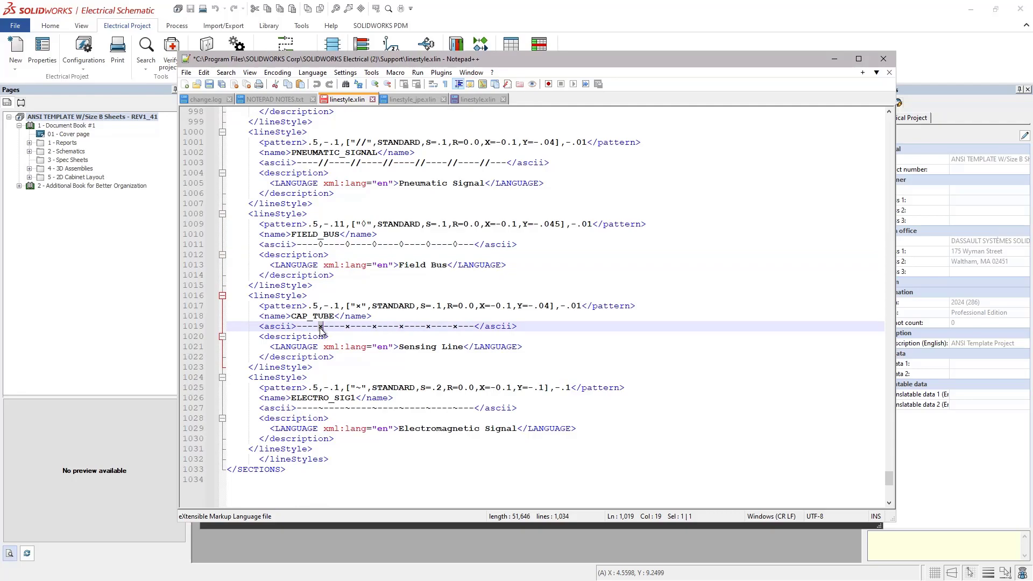
{"action": "scroll", "coordinate": [333, 368], "scroll_direction": "down", "scroll_amount": 1}
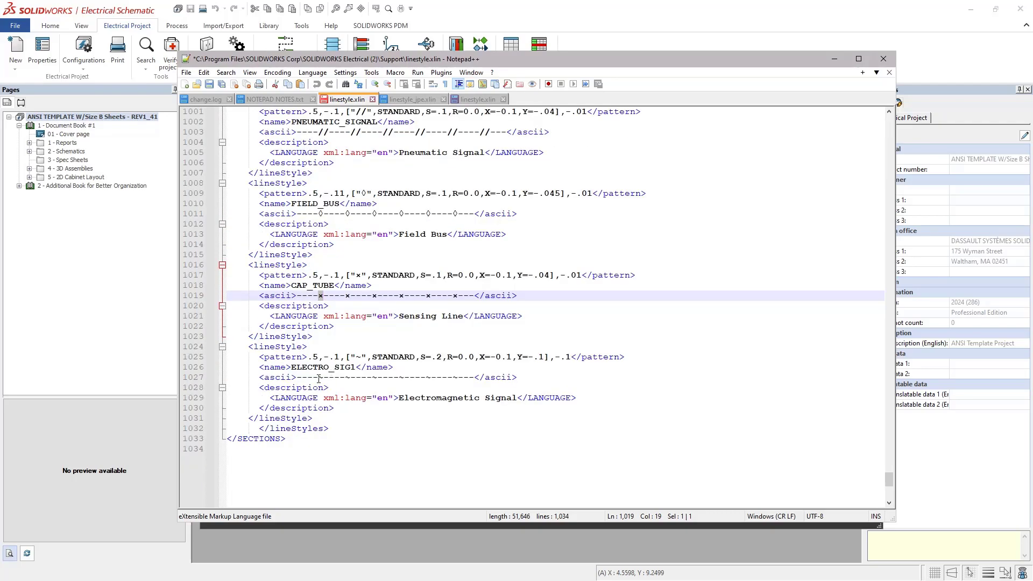
{"action": "left_click_drag", "start_coordinate": [319, 379], "coordinate": [323, 378]}
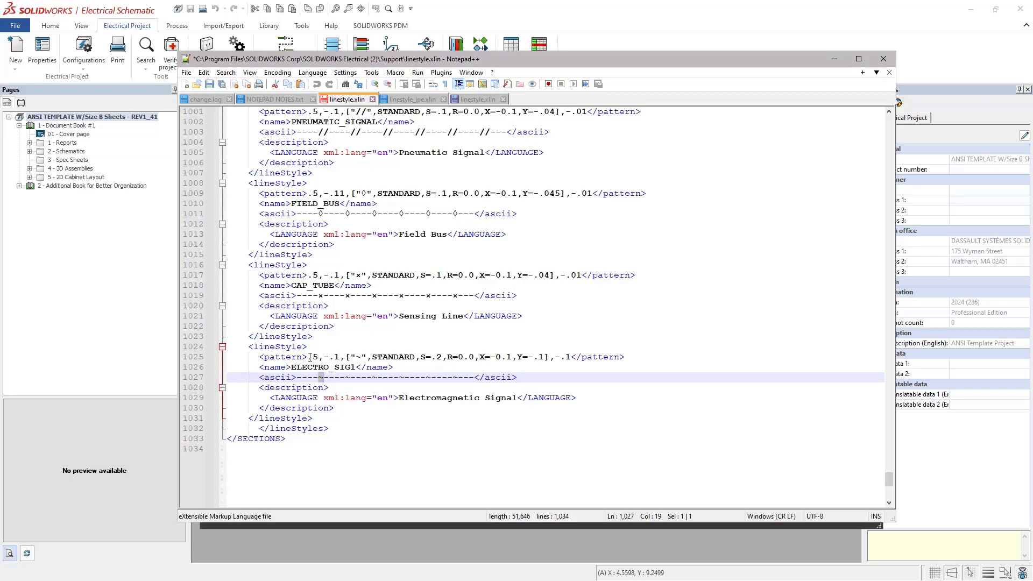
{"action": "left_click_drag", "start_coordinate": [310, 357], "coordinate": [572, 356]}
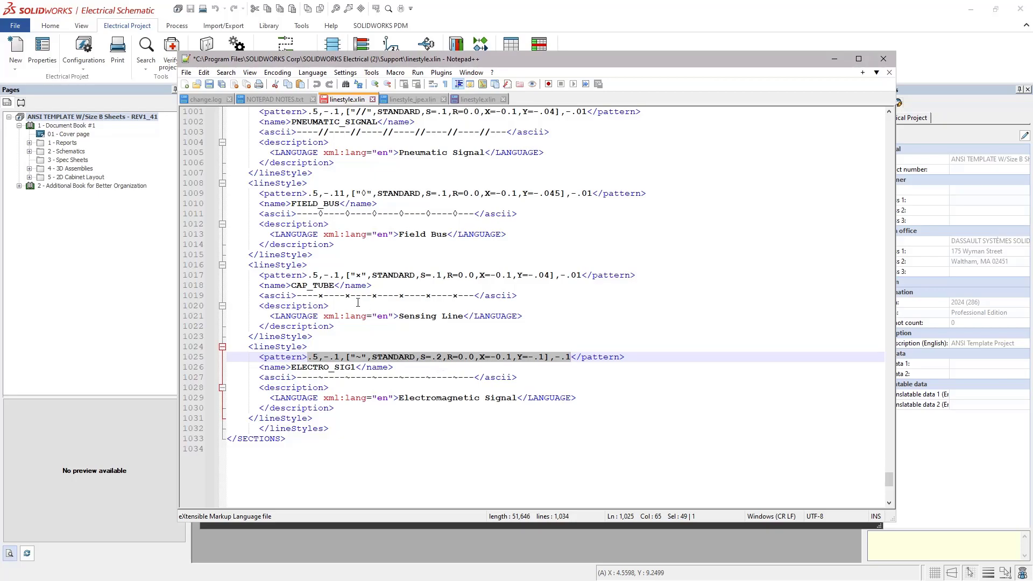
{"action": "double_click", "coordinate": [375, 295]}
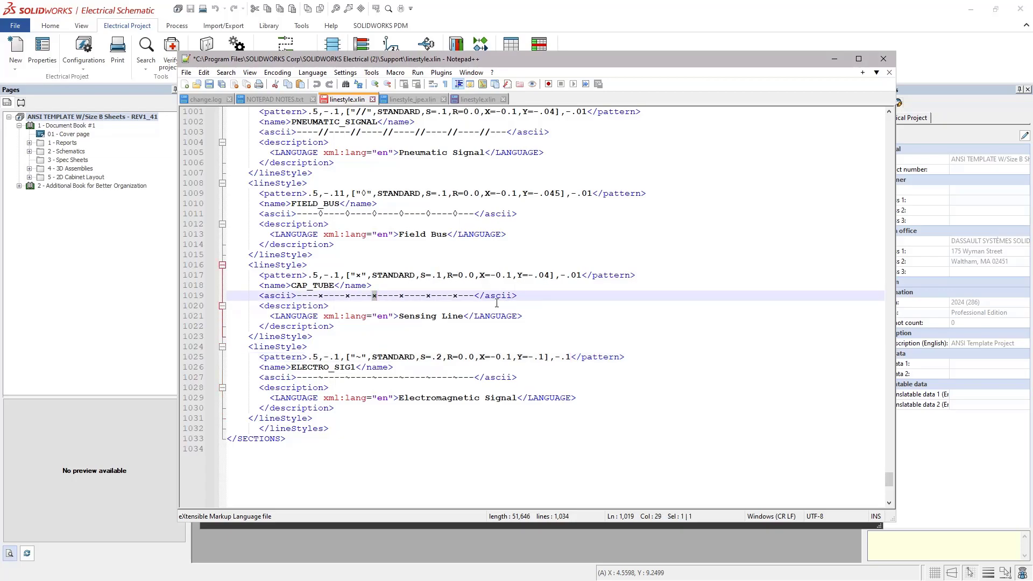
{"action": "double_click", "coordinate": [456, 296]}
Try to save the Support folder's linestyle.xlin, relaunch Notepad++ in Administrator mode and move its window out of the way.
{"action": "left_click", "coordinate": [209, 85]}
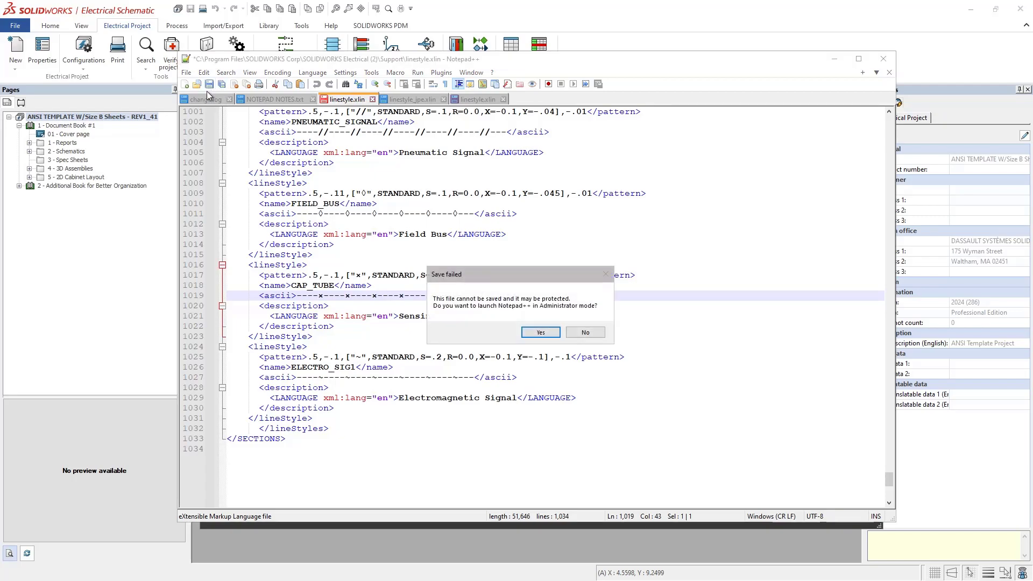
{"action": "left_click", "coordinate": [552, 334]}
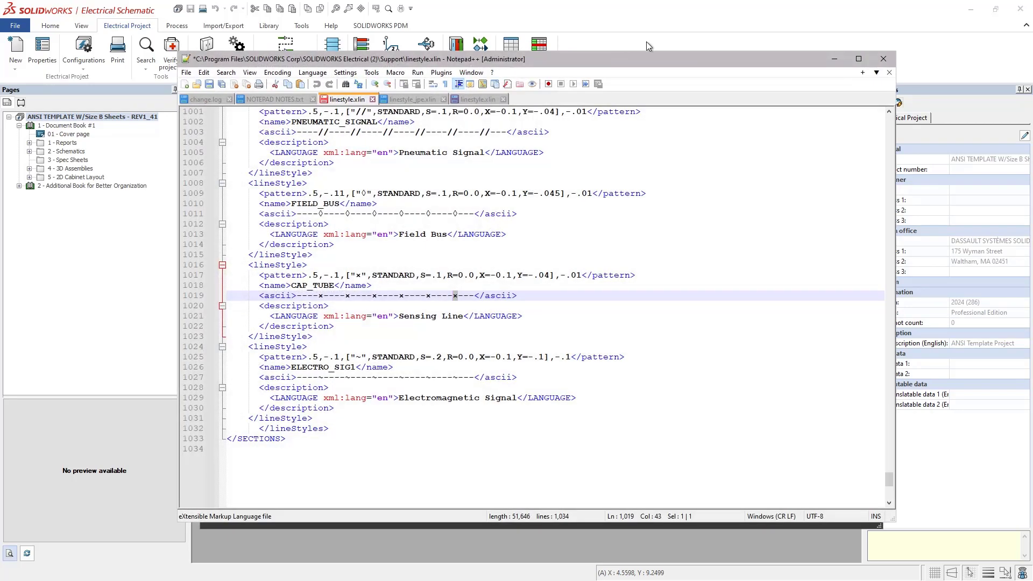
{"action": "left_click_drag", "start_coordinate": [649, 60], "coordinate": [1032, 72]}
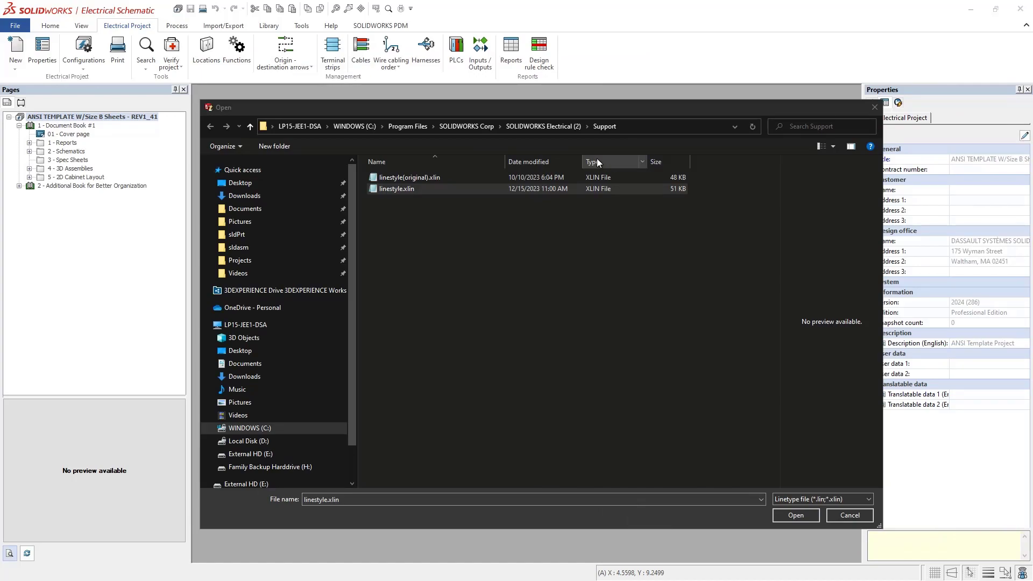
In SOLIDWORKS Electrical, open linestyle.xlin from the Support folder for line type loading and view the custom types ending the list.
{"action": "left_click", "coordinate": [618, 93]}
{"action": "left_click", "coordinate": [637, 93]}
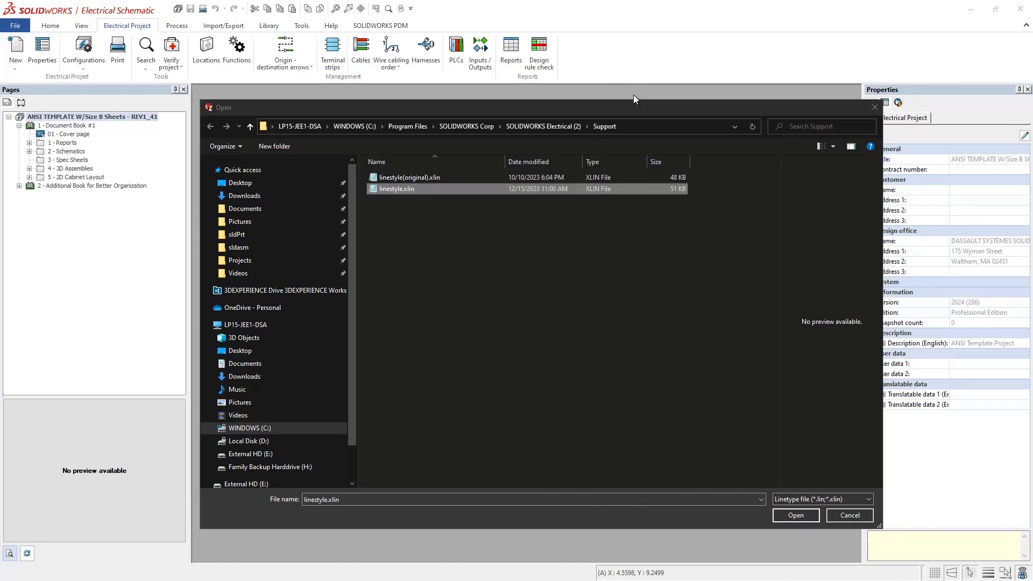
{"action": "left_click_drag", "start_coordinate": [680, 114], "coordinate": [648, 109]}
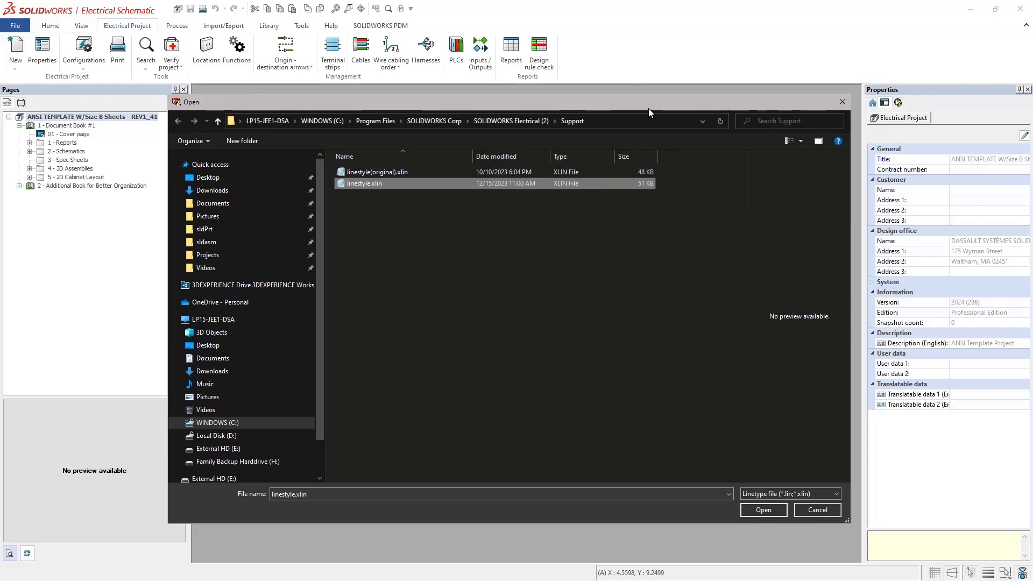
{"action": "double_click", "coordinate": [366, 185]}
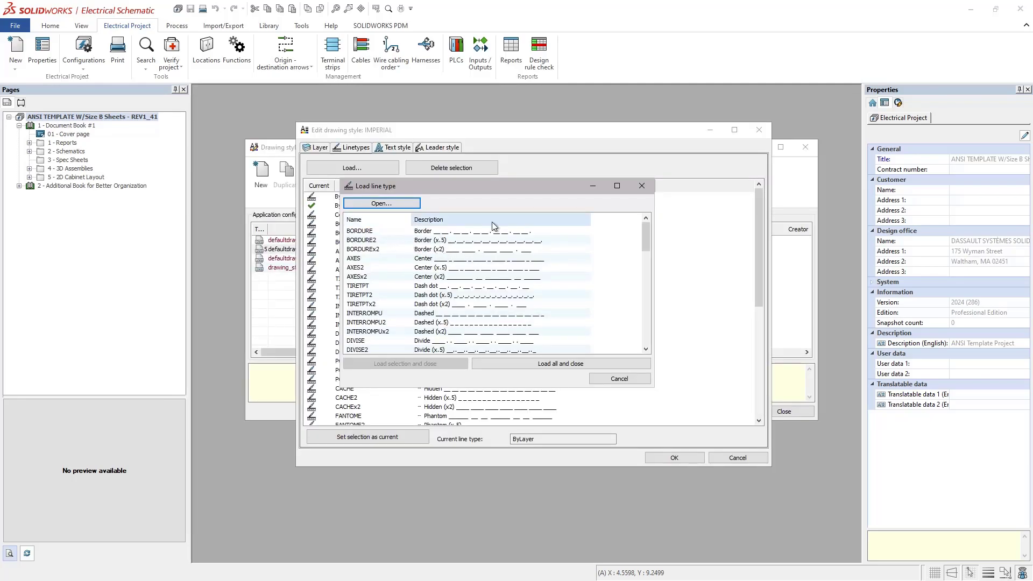
{"action": "left_click_drag", "start_coordinate": [644, 231], "coordinate": [641, 335]}
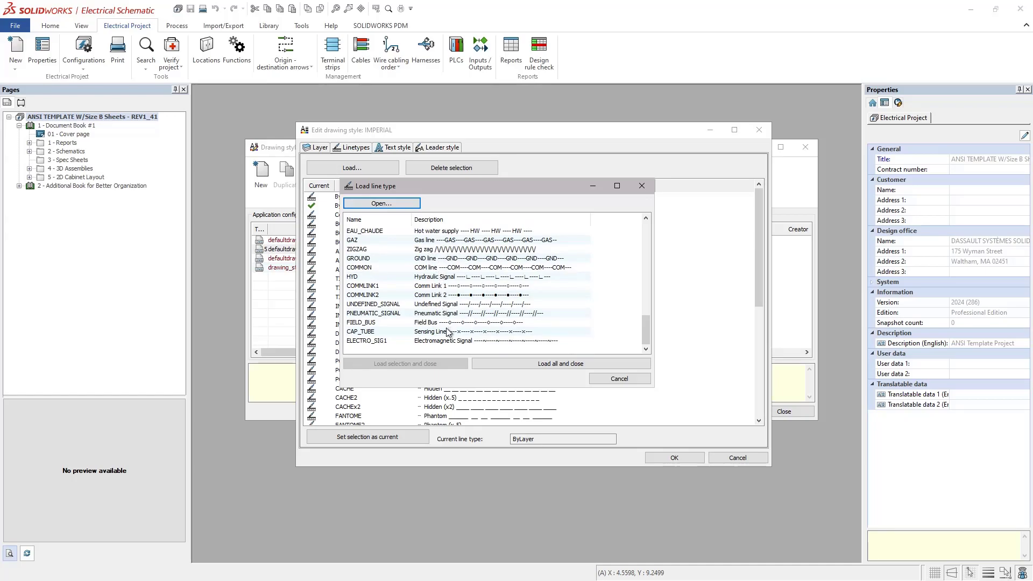
Load all line types from linestyle.xlin, check the custom ones ending the list, and accept the IMPERIAL drawing style.
{"action": "left_click", "coordinate": [549, 365]}
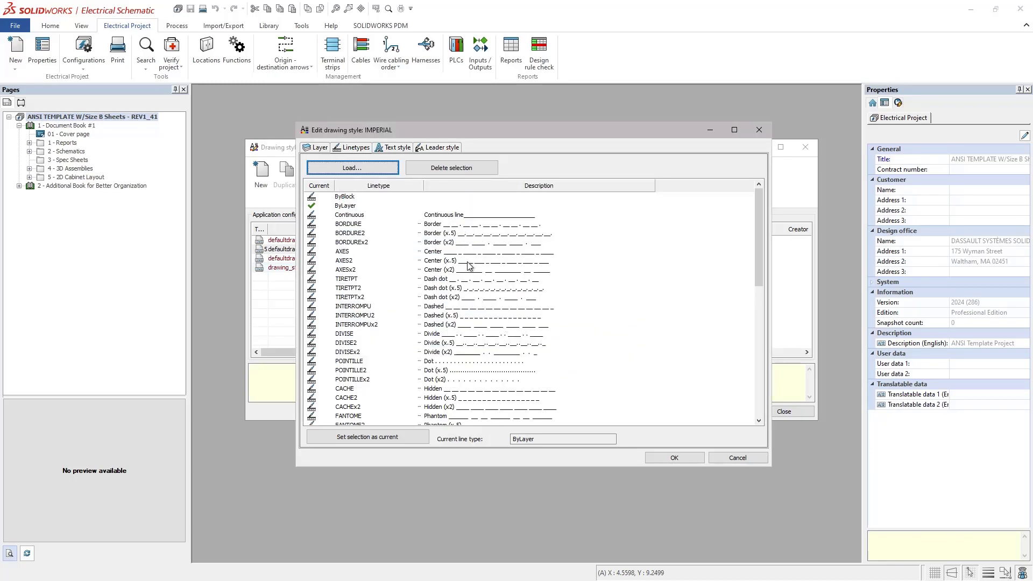
{"action": "scroll", "coordinate": [468, 264], "scroll_direction": "down", "scroll_amount": 15}
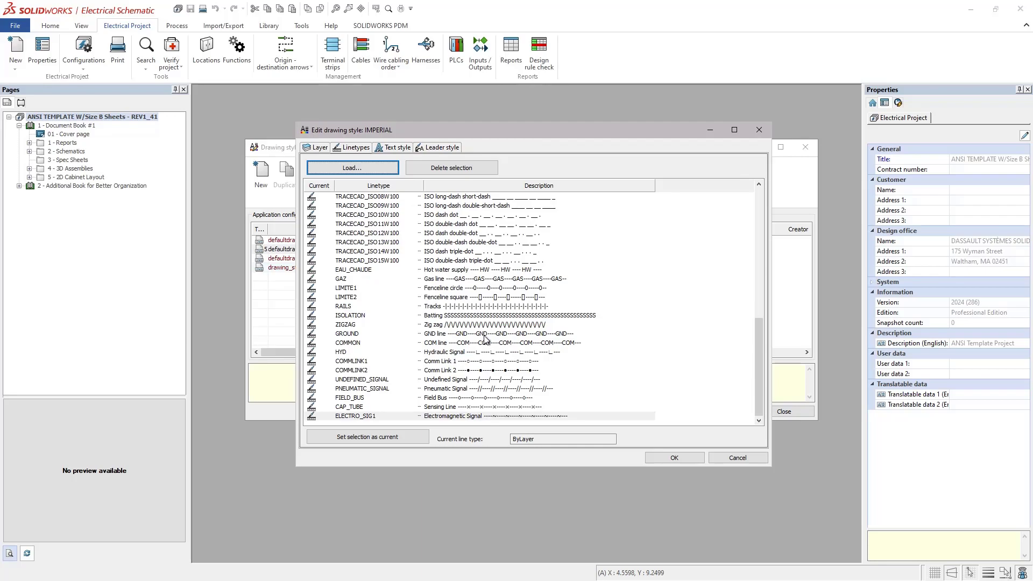
{"action": "left_click", "coordinate": [663, 458]}
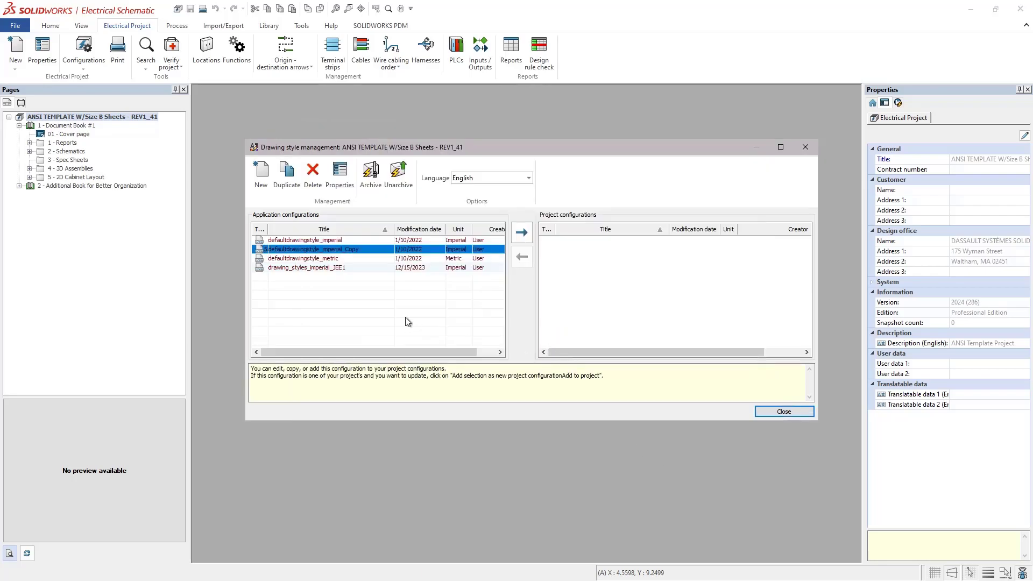
Set drawing_styles_imperial_JEE1 as the default drawing style configuration and close the drawing style manager.
{"action": "left_click", "coordinate": [350, 279]}
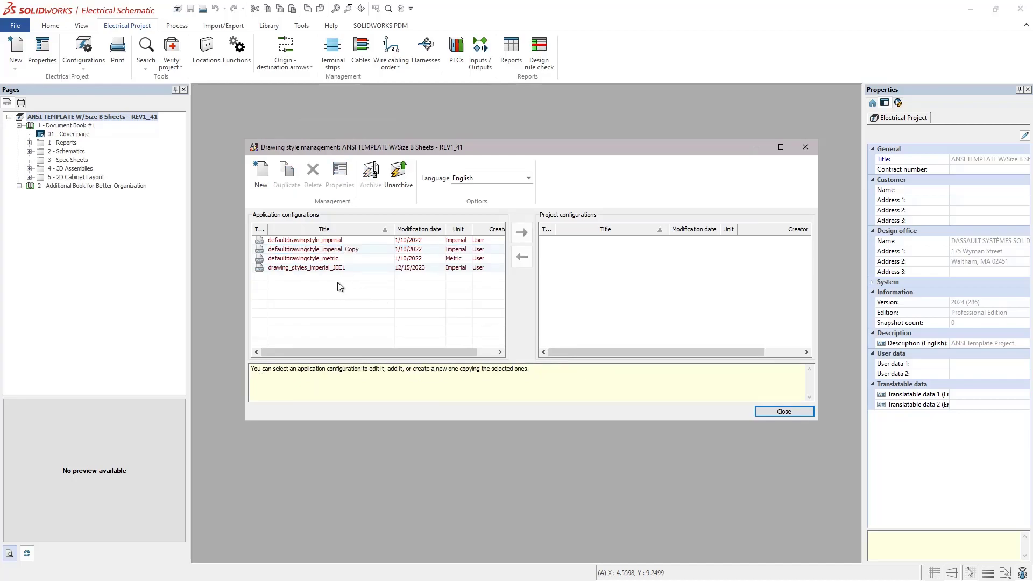
{"action": "left_click", "coordinate": [340, 272]}
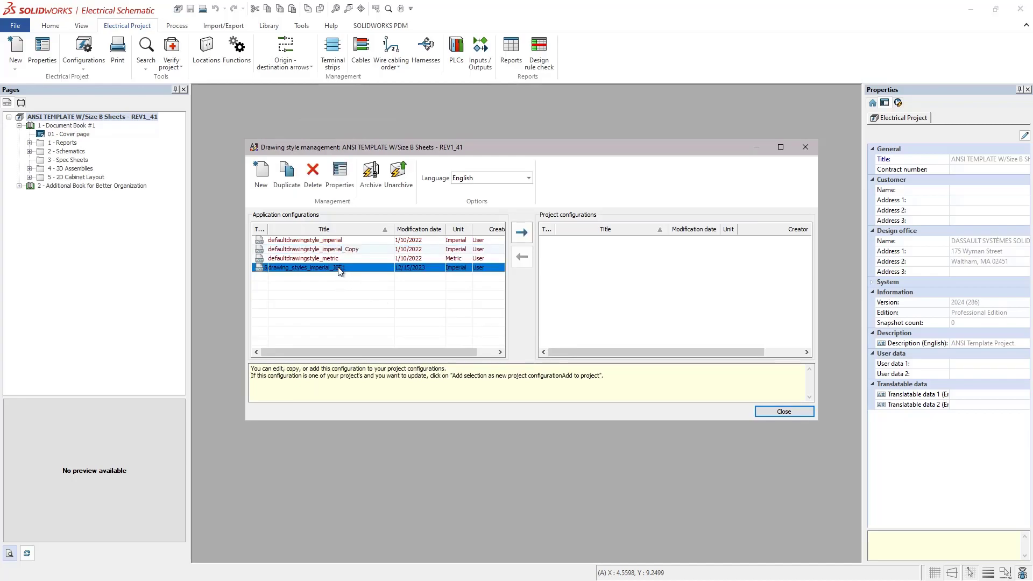
{"action": "right_click", "coordinate": [340, 272]}
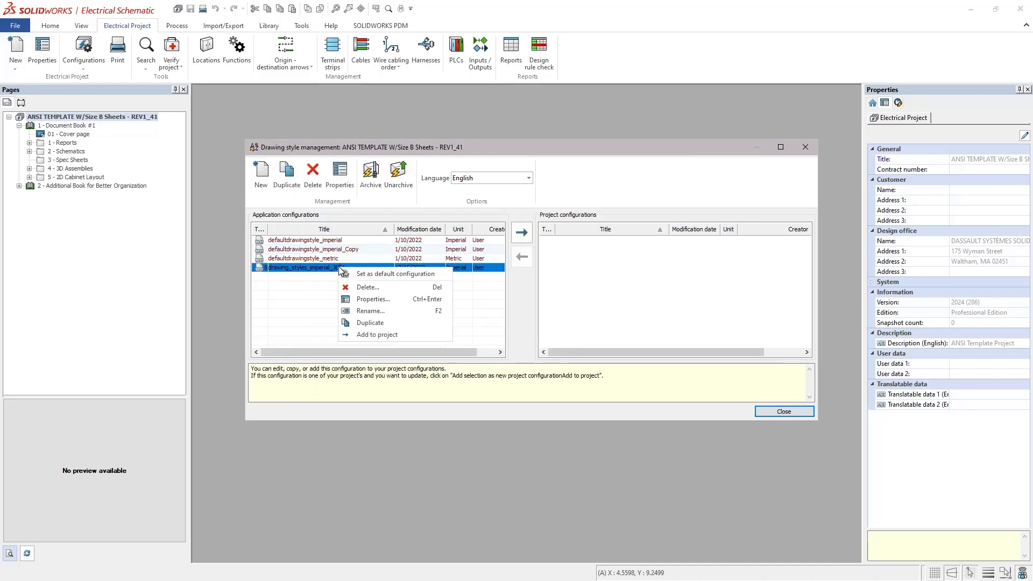
{"action": "left_click", "coordinate": [308, 270]}
{"action": "right_click", "coordinate": [323, 270]}
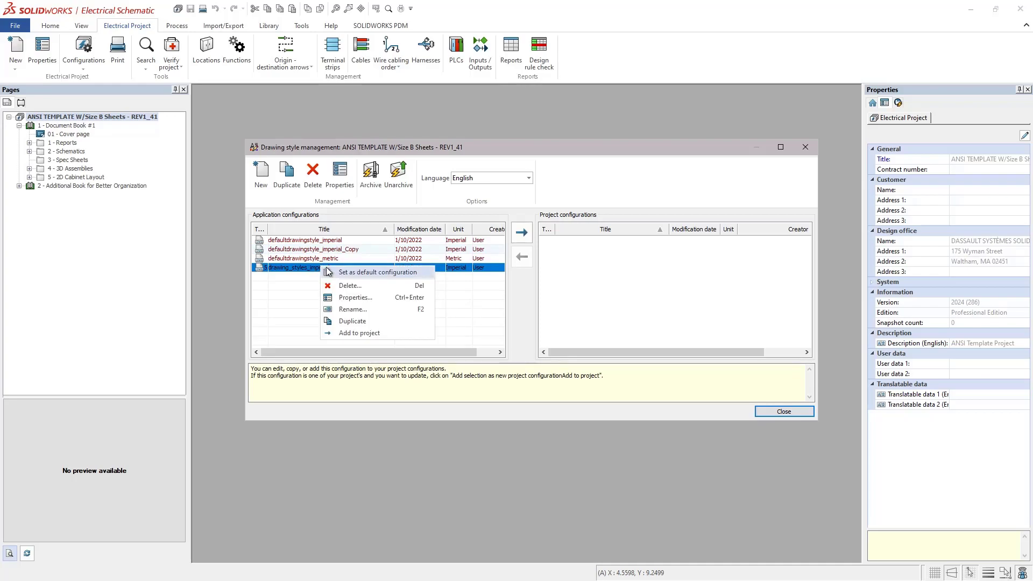
{"action": "left_click", "coordinate": [367, 272]}
{"action": "left_click", "coordinate": [780, 413]}
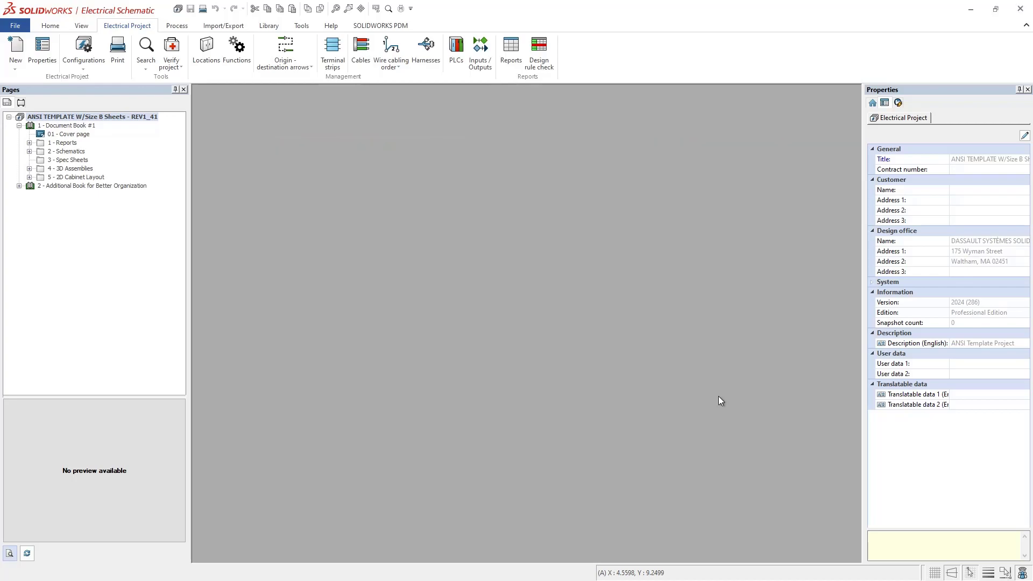
Expand the 2 - Schematics folder and open the drawing 04 - Schematic - Power.
{"action": "left_click", "coordinate": [29, 152]}
{"action": "double_click", "coordinate": [70, 171]}
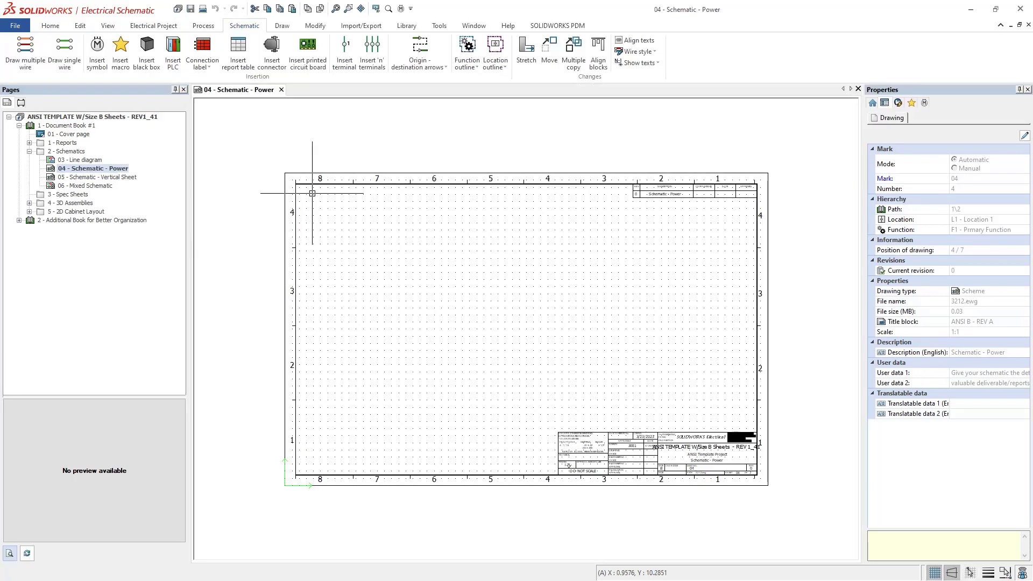
{"action": "scroll", "coordinate": [478, 222], "scroll_direction": "up", "scroll_amount": 1}
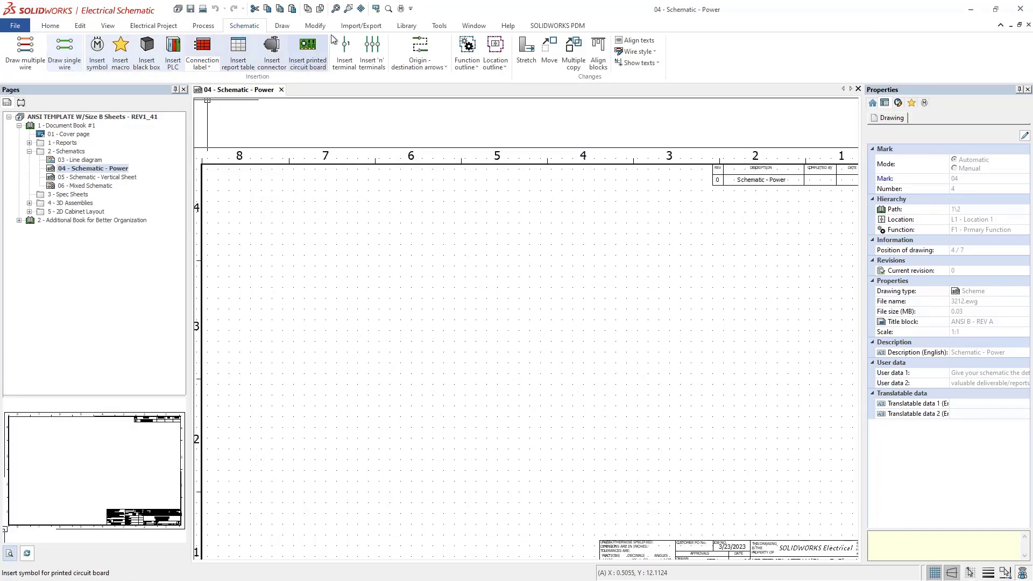
Draw a horizontal line about 4.78 in long in the upper middle of the sheet.
{"action": "left_click", "coordinate": [405, 26]}
{"action": "left_click", "coordinate": [282, 26]}
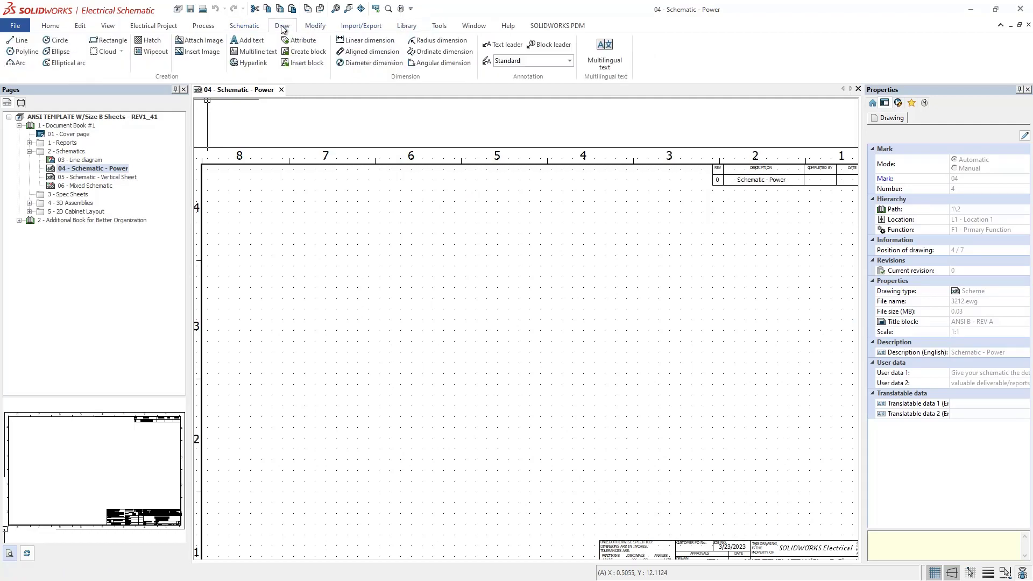
{"action": "left_click", "coordinate": [18, 41]}
{"action": "left_click", "coordinate": [356, 242]}
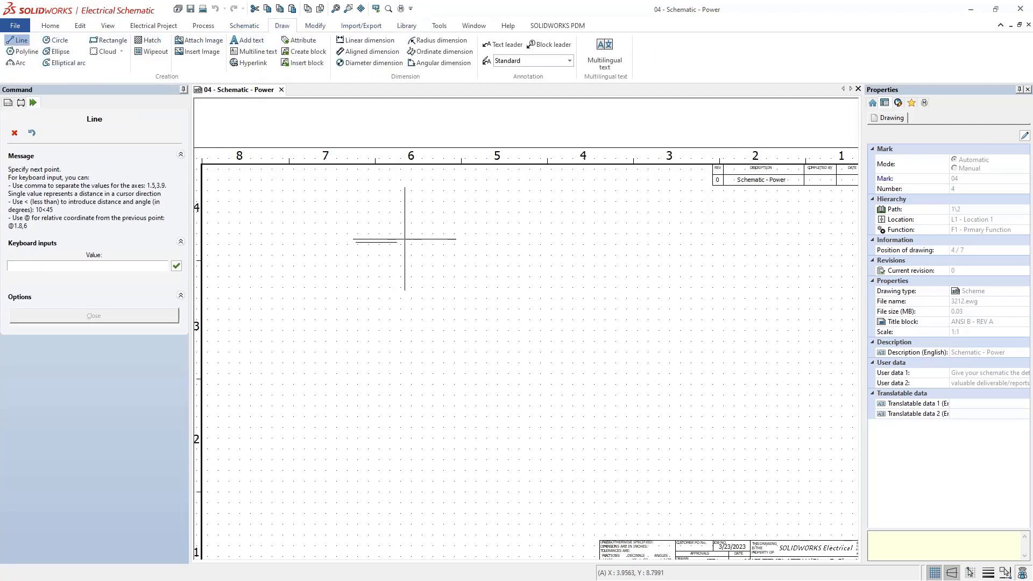
{"action": "left_click", "coordinate": [550, 255]}
{"action": "left_click", "coordinate": [464, 243]}
{"action": "right_click", "coordinate": [455, 243]}
Set the drawn line's linetype to GND line and view its pattern up close.
{"action": "left_click", "coordinate": [466, 228]}
{"action": "left_click", "coordinate": [466, 242]}
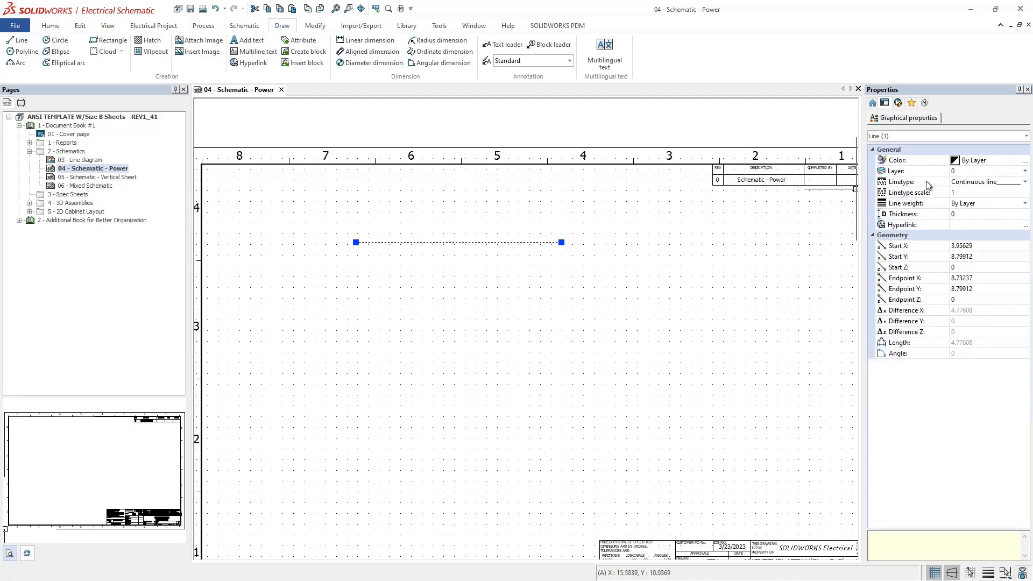
{"action": "left_click", "coordinate": [971, 182]}
{"action": "scroll", "coordinate": [961, 229], "scroll_direction": "down", "scroll_amount": 10}
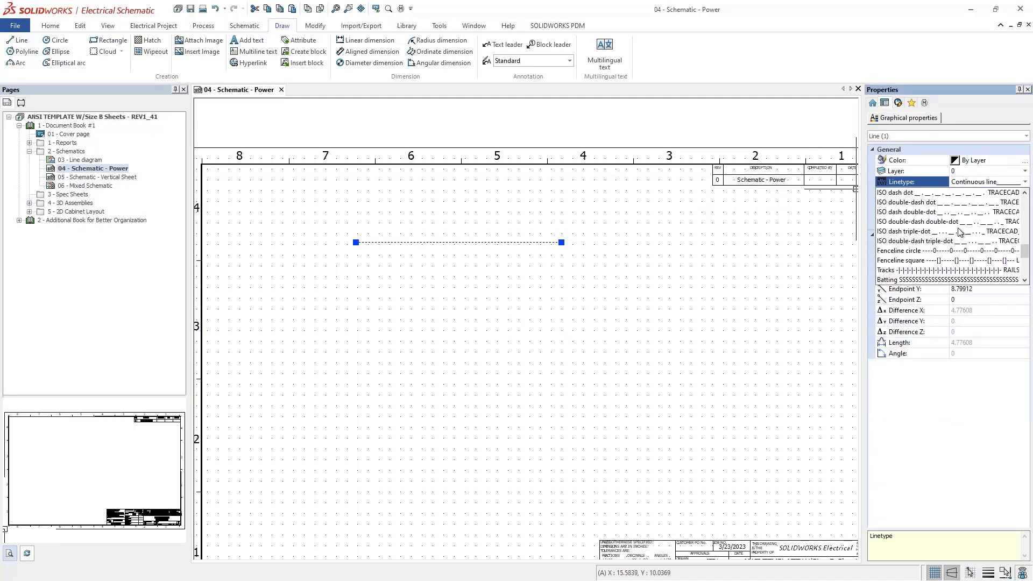
{"action": "left_click", "coordinate": [951, 231]}
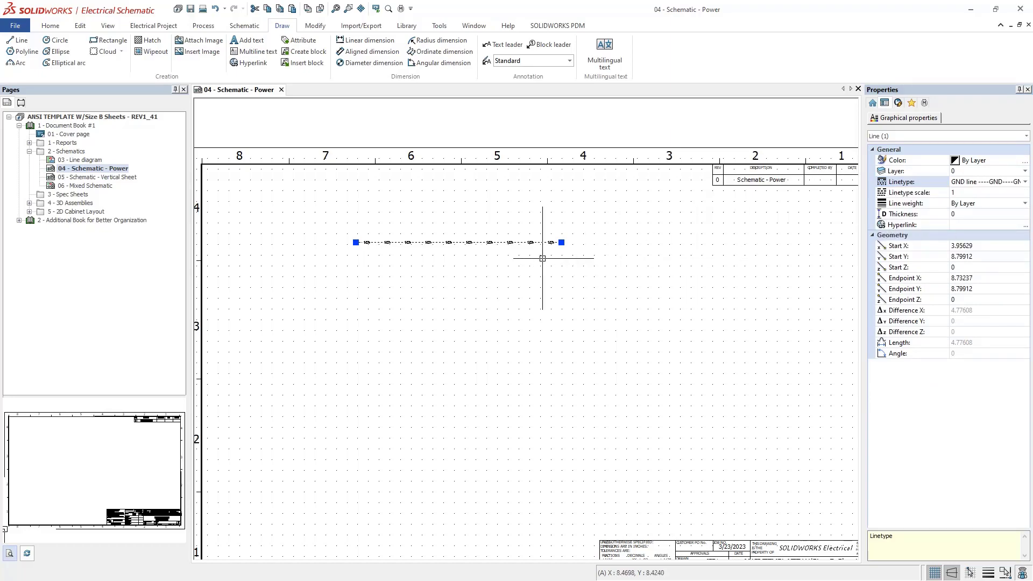
{"action": "key", "text": "Escape"}
{"action": "scroll", "coordinate": [463, 253], "scroll_direction": "up", "scroll_amount": 4}
{"action": "scroll", "coordinate": [462, 251], "scroll_direction": "down", "scroll_amount": 3}
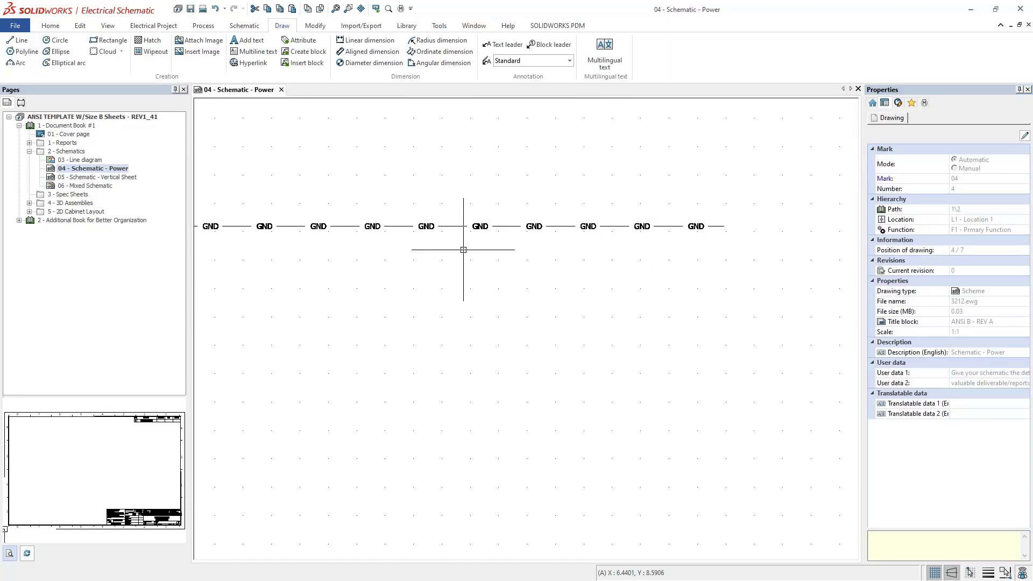
Draw three horizontal lines about 3.875 in long below the GND line, 0.25 in apart, from Y 8.5 down to Y 8.
{"action": "left_click", "coordinate": [18, 40]}
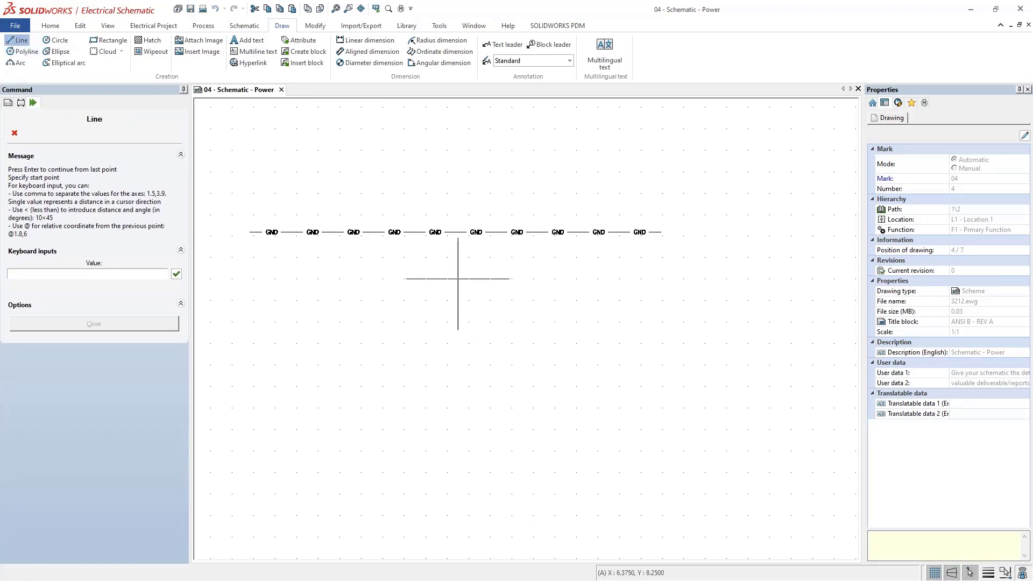
{"action": "left_click", "coordinate": [318, 280]}
{"action": "left_click", "coordinate": [652, 257]}
{"action": "key", "text": "Escape"}
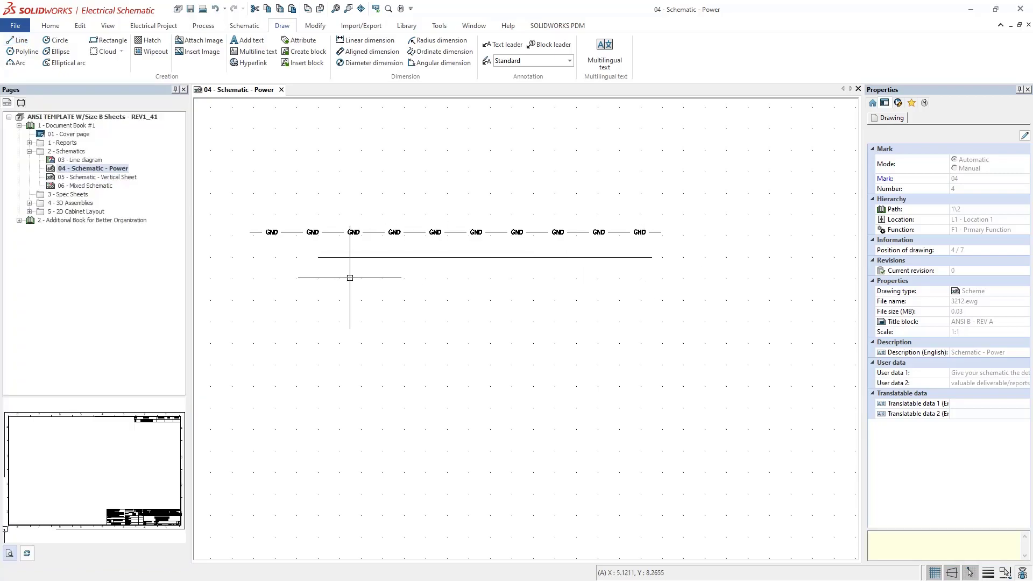
{"action": "key", "text": "Return"}
{"action": "left_click", "coordinate": [319, 278]}
{"action": "left_click", "coordinate": [652, 279]}
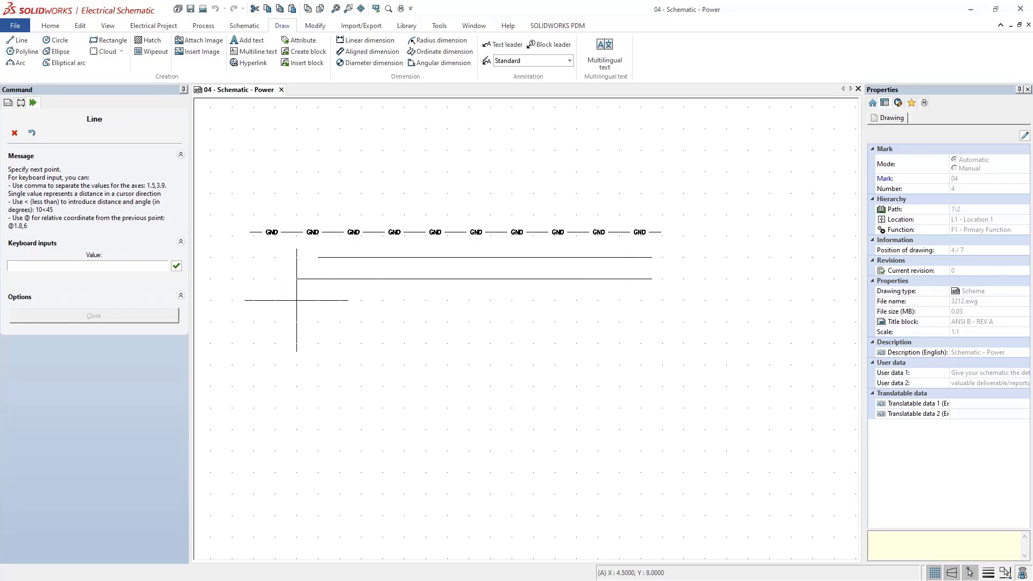
{"action": "key", "text": "Escape"}
{"action": "key", "text": "Return"}
{"action": "left_click", "coordinate": [318, 300]}
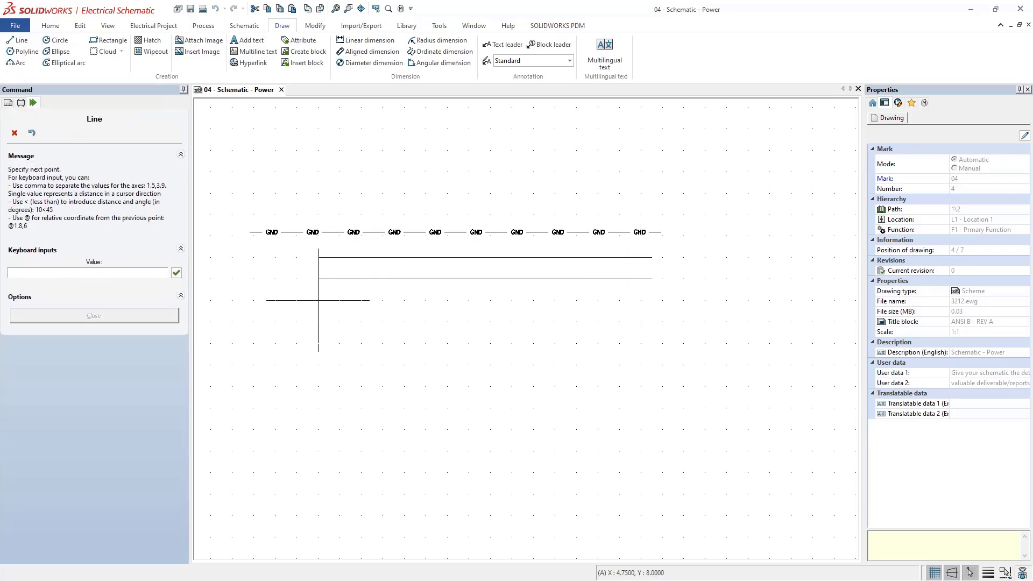
{"action": "left_click", "coordinate": [652, 299]}
{"action": "key", "text": "Escape"}
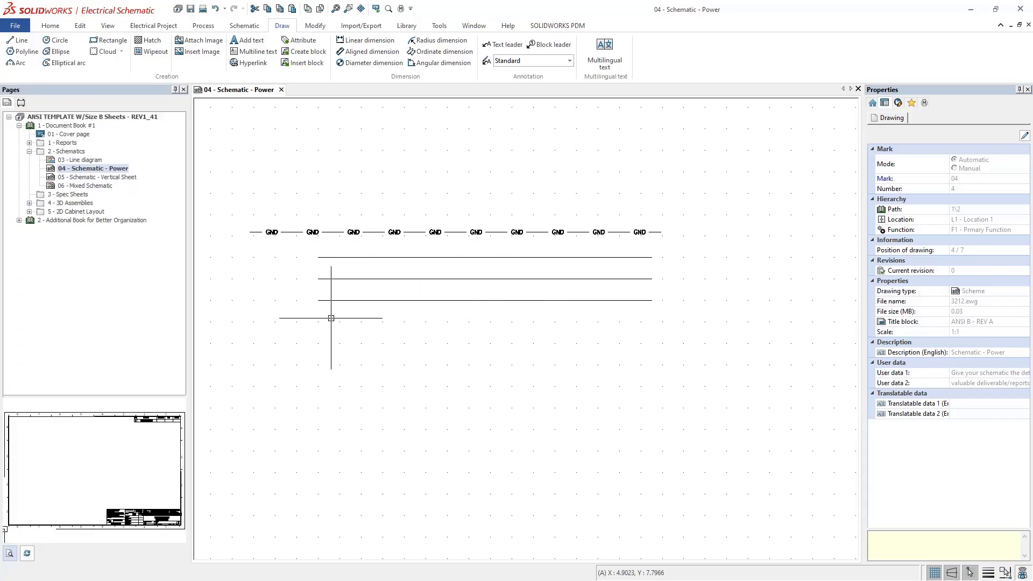
Draw a shorter horizontal line about 3.25 in long at Y 7.75, ending level with the lines above.
{"action": "key", "text": "Return"}
{"action": "left_click", "coordinate": [372, 321]}
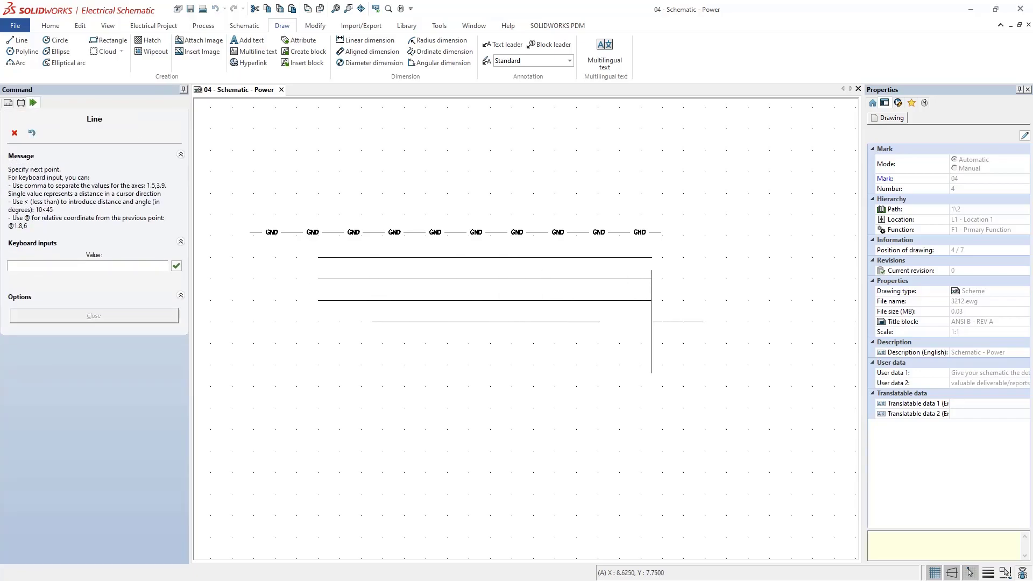
{"action": "left_click", "coordinate": [652, 321]}
{"action": "key", "text": "Escape"}
Draw three more horizontal lines about 4 in long, 0.25 in apart, from Y 7.5 down to Y 7.
{"action": "key", "text": "Return"}
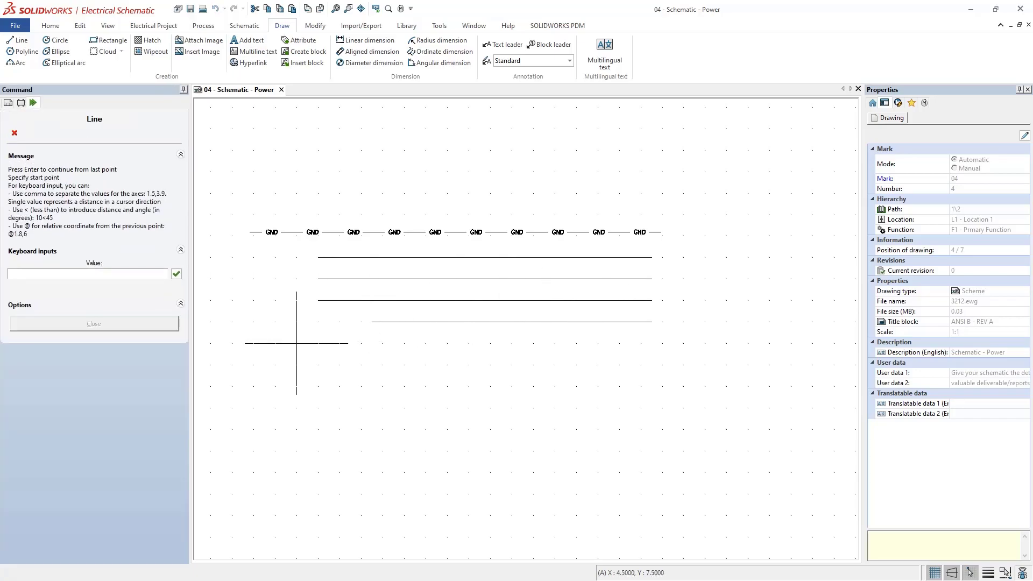
{"action": "left_click", "coordinate": [308, 343]}
{"action": "left_click", "coordinate": [652, 342]}
{"action": "key", "text": "Escape"}
{"action": "key", "text": "Return"}
{"action": "left_click", "coordinate": [307, 364]}
{"action": "left_click", "coordinate": [652, 364]}
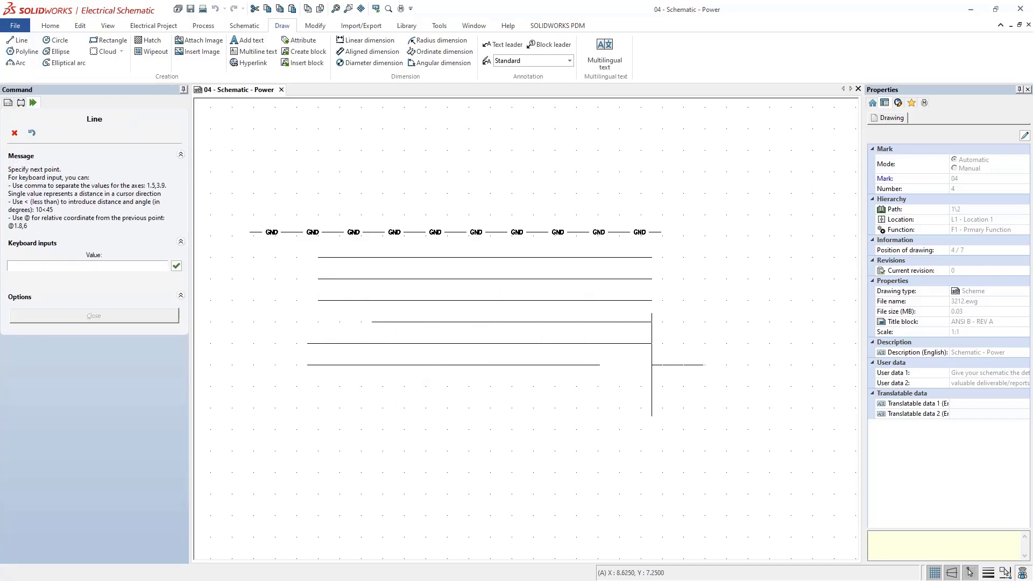
{"action": "key", "text": "Escape"}
{"action": "key", "text": "Return"}
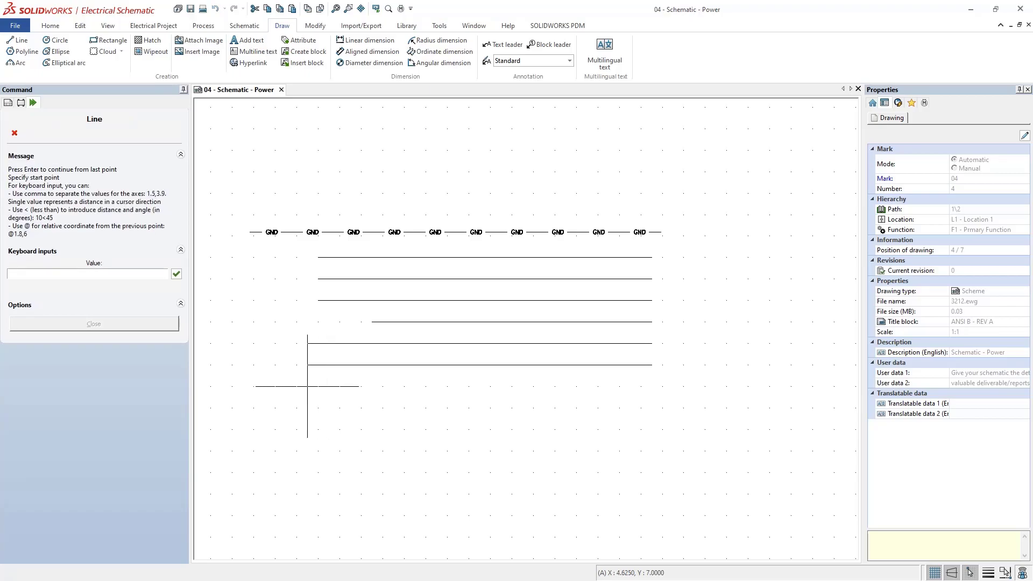
{"action": "left_click", "coordinate": [307, 385]}
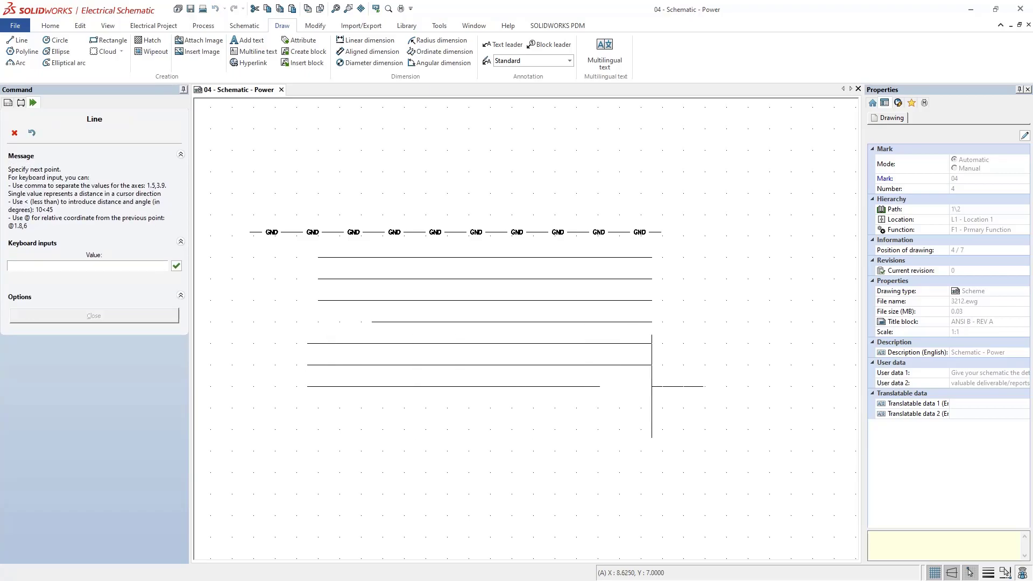
{"action": "left_click", "coordinate": [651, 386]}
{"action": "key", "text": "Escape"}
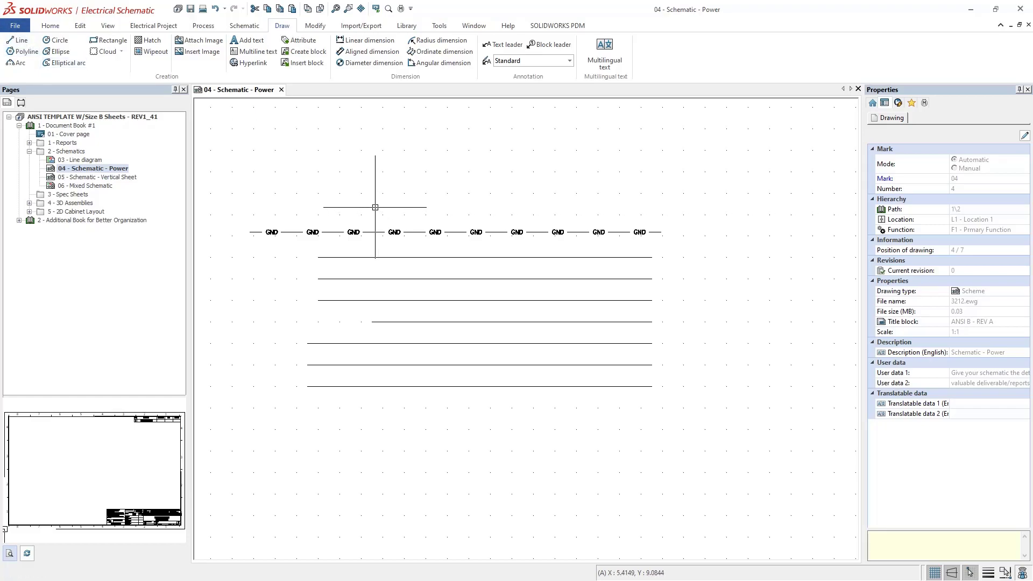
Narrow the page tree to widen the drawing area and close the annotated CAP_TUBE pattern image.
{"action": "scroll", "coordinate": [369, 235], "scroll_direction": "up", "scroll_amount": 3}
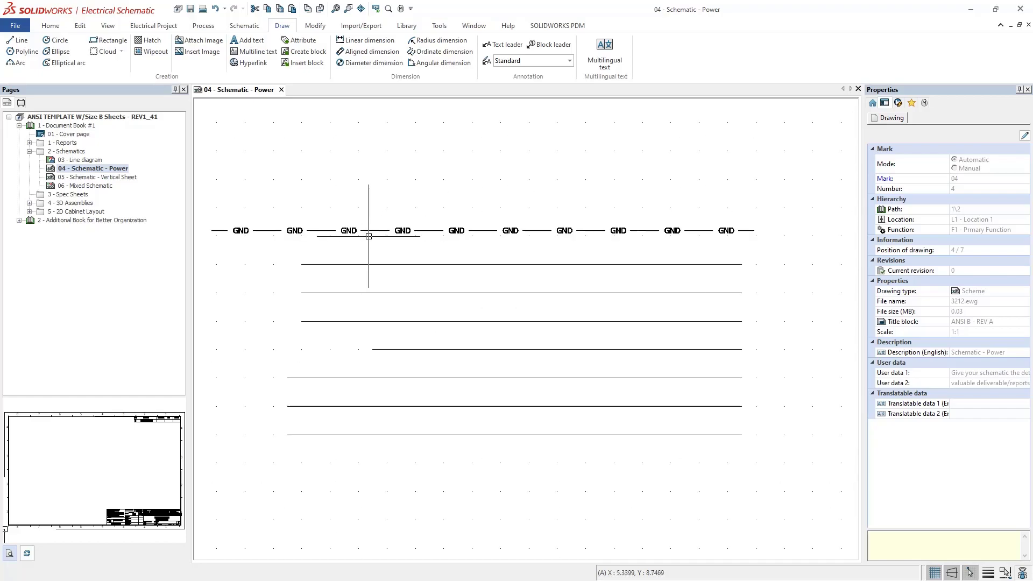
{"action": "scroll", "coordinate": [412, 237], "scroll_direction": "down", "scroll_amount": 1}
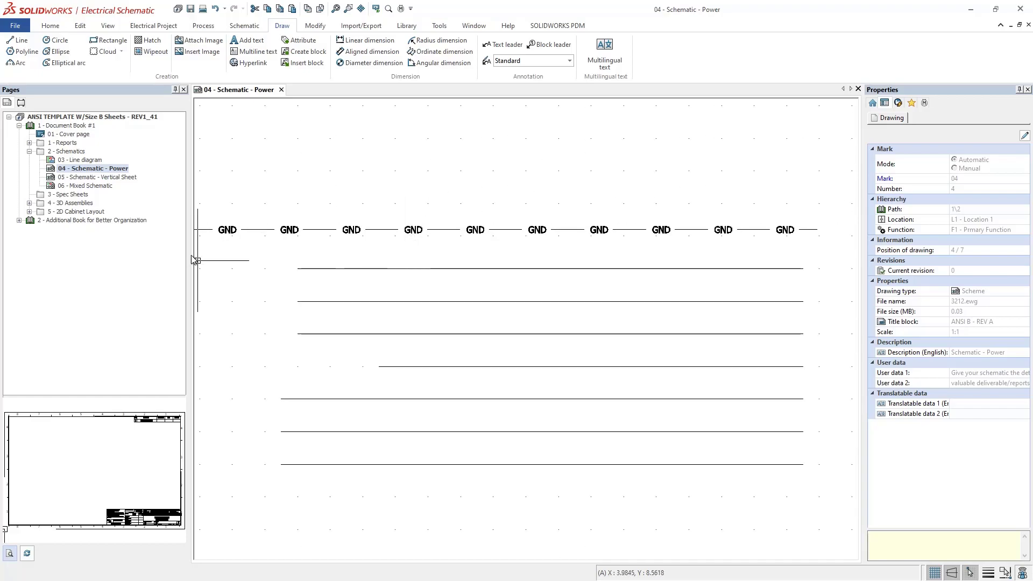
{"action": "left_click_drag", "start_coordinate": [189, 257], "coordinate": [135, 258]}
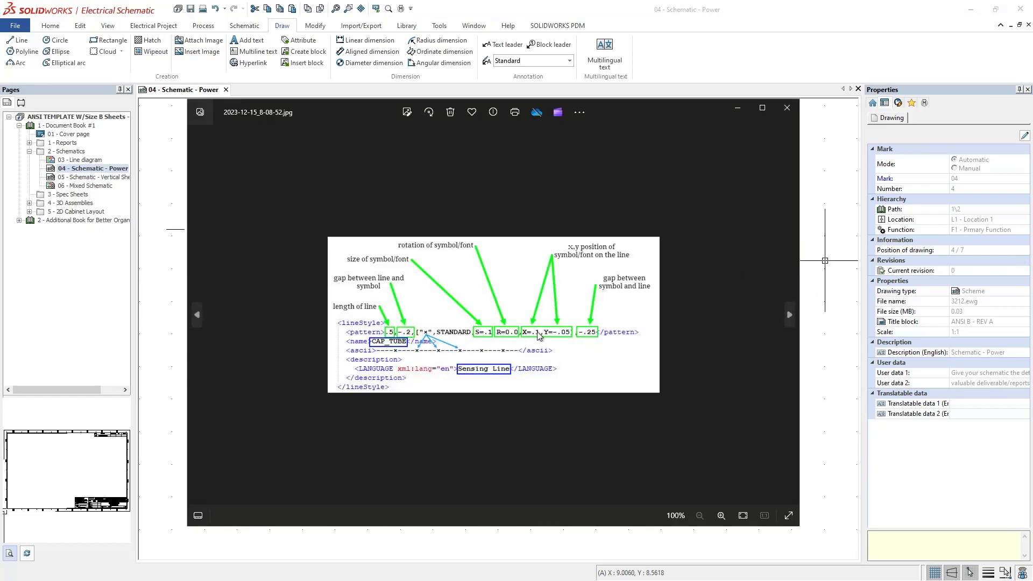
{"action": "left_click", "coordinate": [787, 107]}
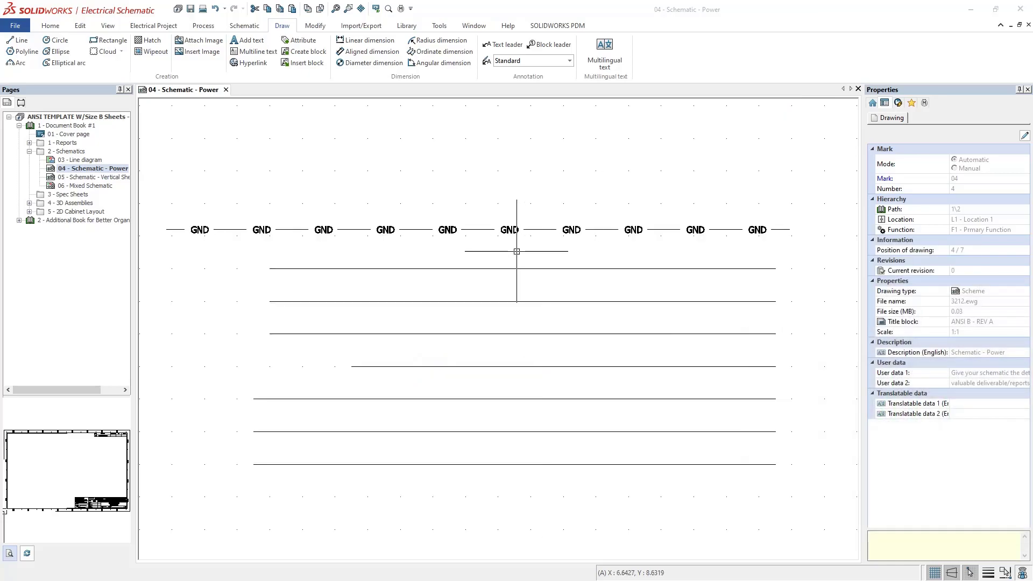
Apply the Hydraulic Signal linetype to the first plain line below the GND line.
{"action": "scroll", "coordinate": [229, 231], "scroll_direction": "up", "scroll_amount": 2}
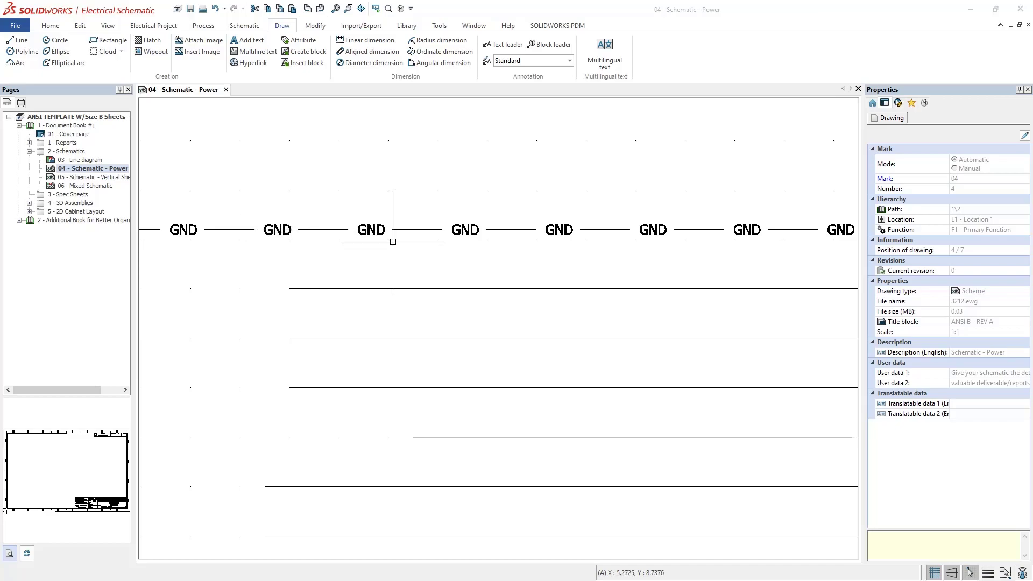
{"action": "scroll", "coordinate": [449, 265], "scroll_direction": "down", "scroll_amount": 2}
{"action": "middle_click_drag", "start_coordinate": [515, 316], "coordinate": [461, 259]}
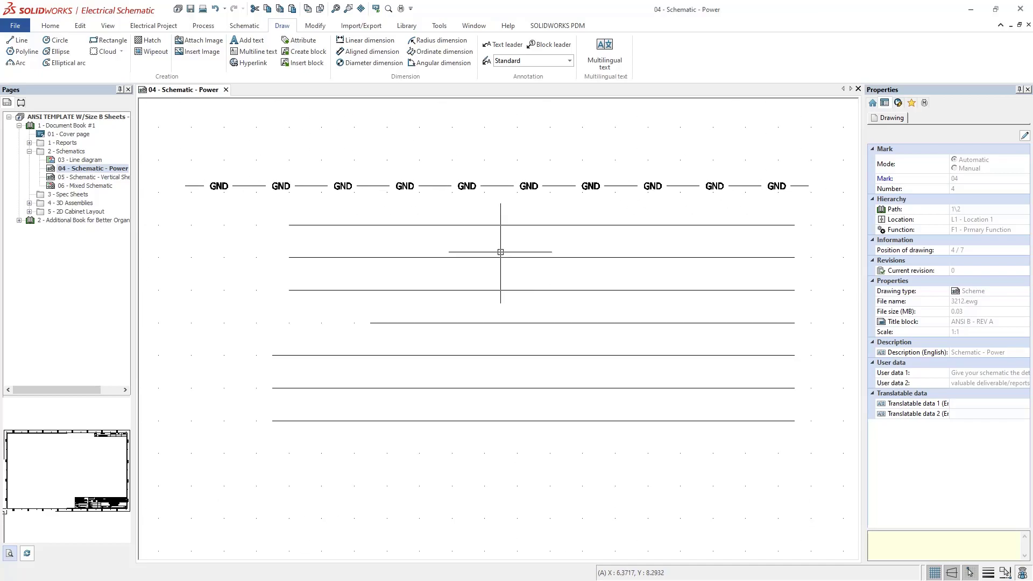
{"action": "left_click", "coordinate": [592, 225]}
{"action": "left_click", "coordinate": [963, 183]}
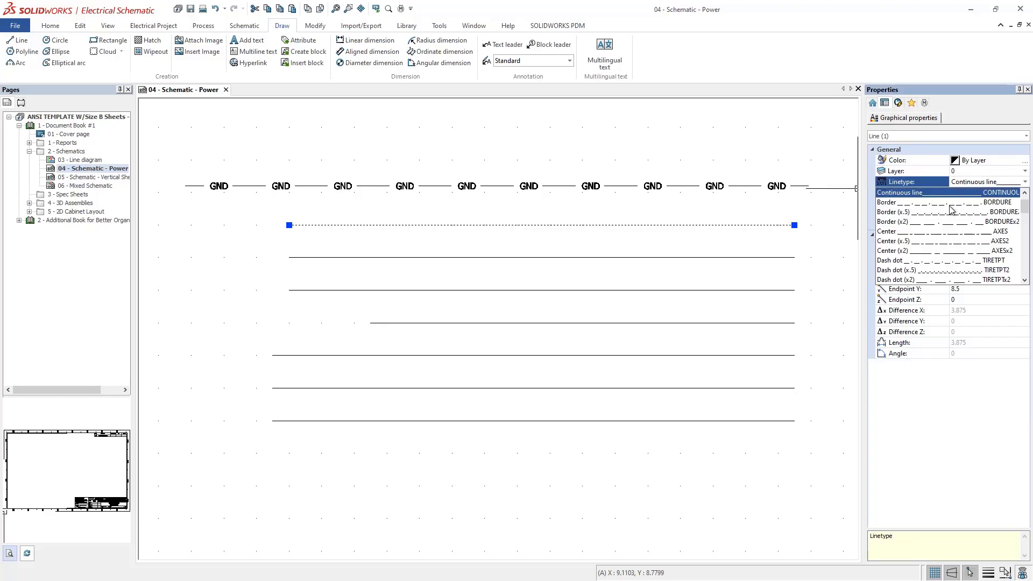
{"action": "scroll", "coordinate": [933, 243], "scroll_direction": "down", "scroll_amount": 8}
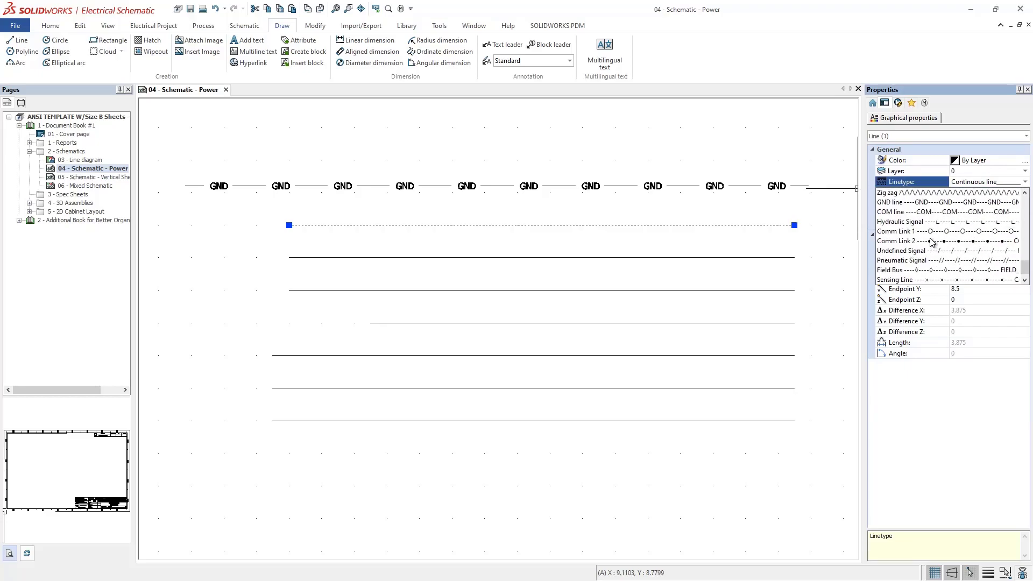
{"action": "left_click", "coordinate": [939, 222]}
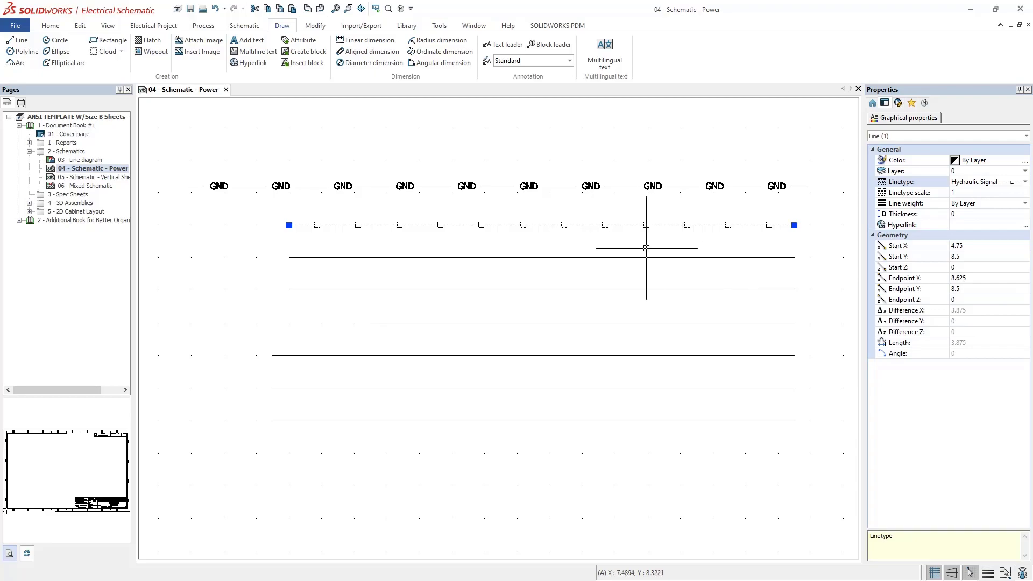
Change the second line below the GND line, at Y 8.25, to the Comm Link 2 linetype.
{"action": "left_click", "coordinate": [600, 259]}
{"action": "left_click", "coordinate": [964, 183]}
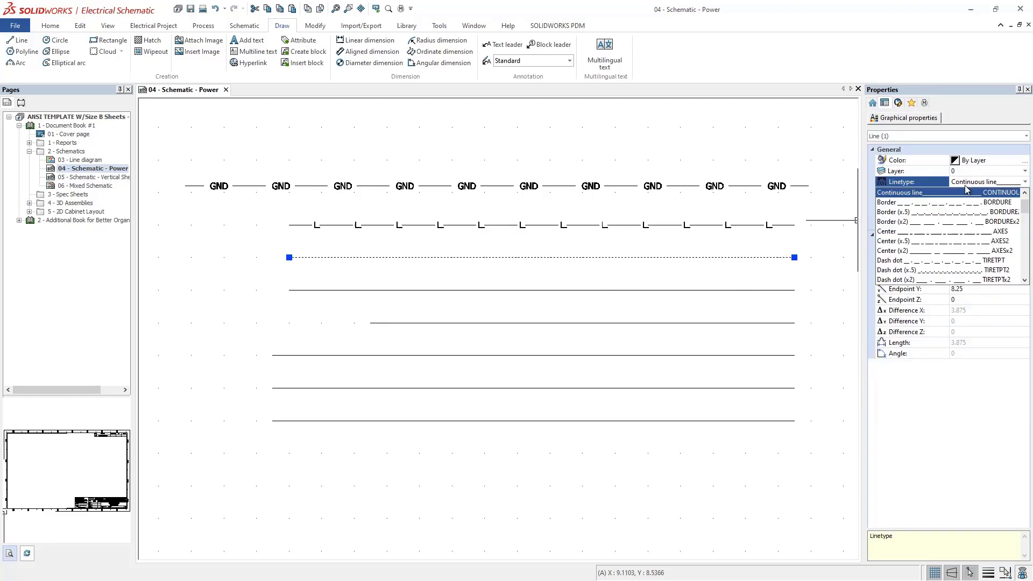
{"action": "scroll", "coordinate": [956, 244], "scroll_direction": "down", "scroll_amount": 5}
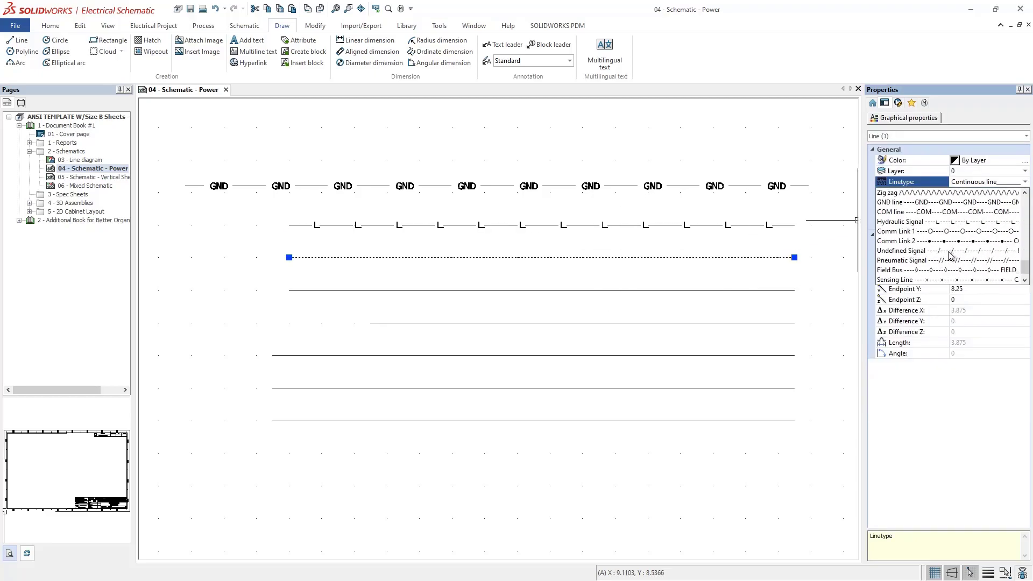
{"action": "left_click", "coordinate": [942, 242]}
Assign the Field Bus linetype to the third line below the GND line, at Y 8, and clear the selection.
{"action": "left_click", "coordinate": [687, 290]}
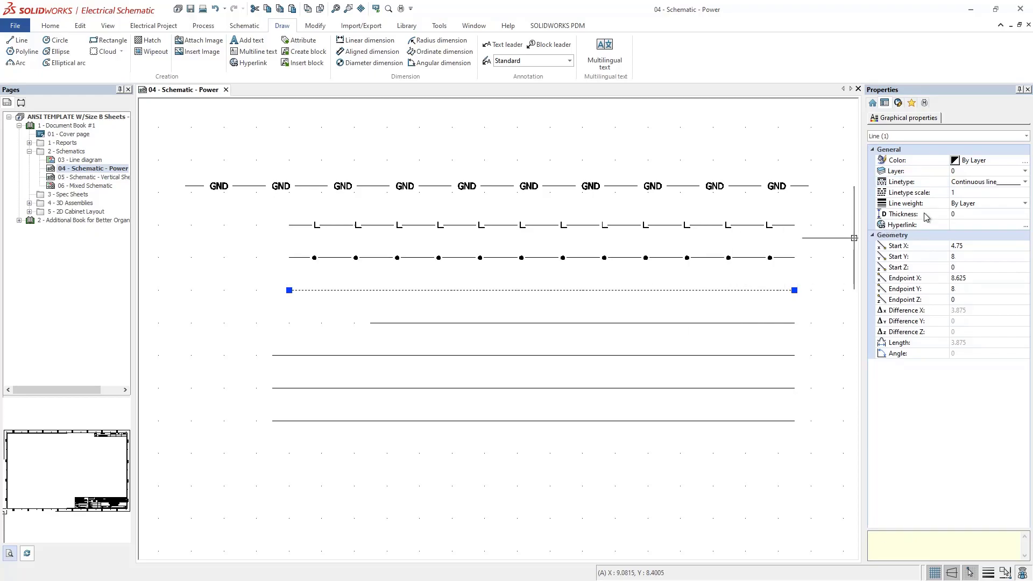
{"action": "left_click", "coordinate": [966, 183]}
{"action": "scroll", "coordinate": [958, 237], "scroll_direction": "down", "scroll_amount": 8}
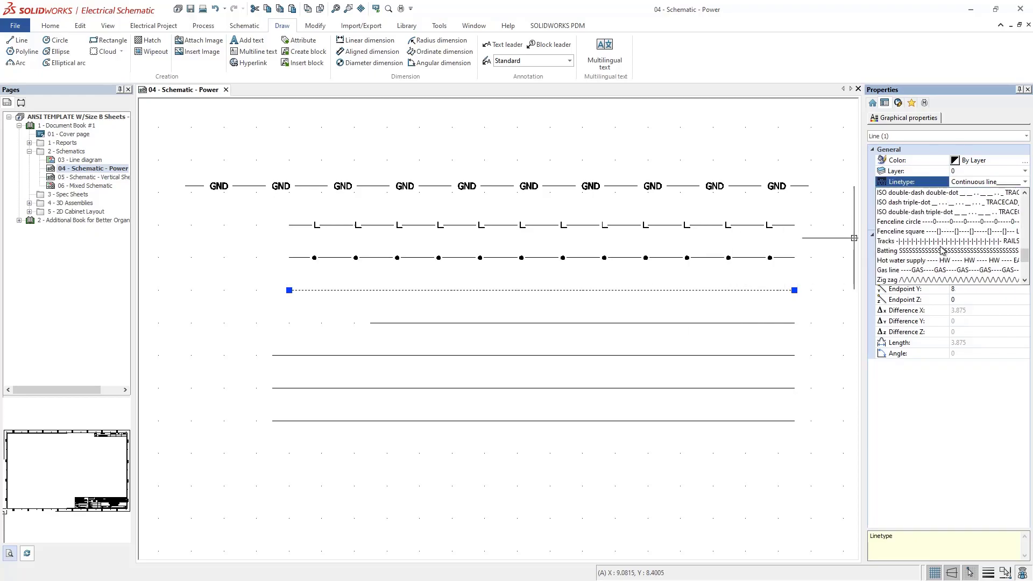
{"action": "left_click", "coordinate": [942, 262]}
{"action": "key", "text": "Escape"}
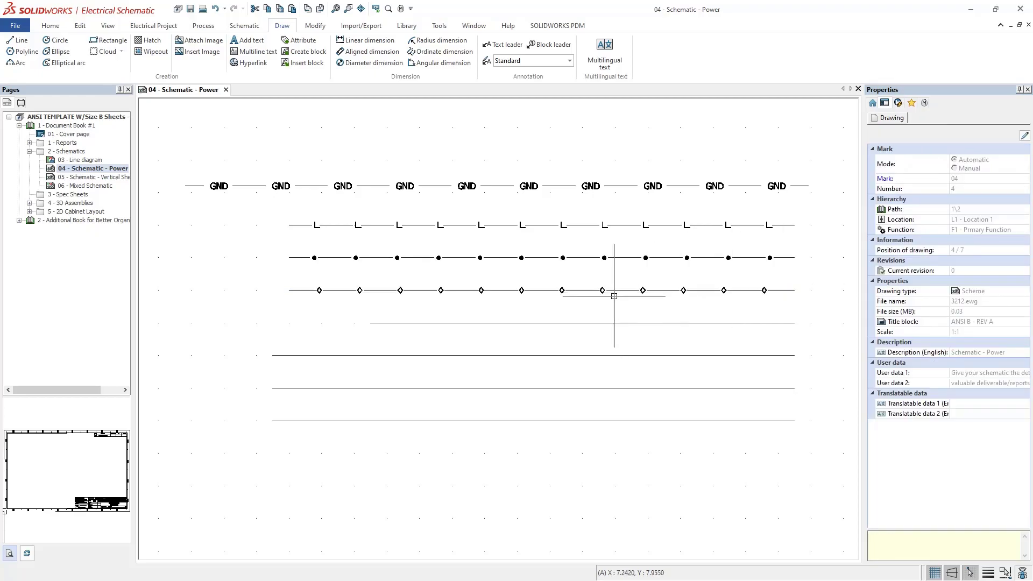
{"action": "middle_click_drag", "start_coordinate": [627, 316], "coordinate": [563, 318]}
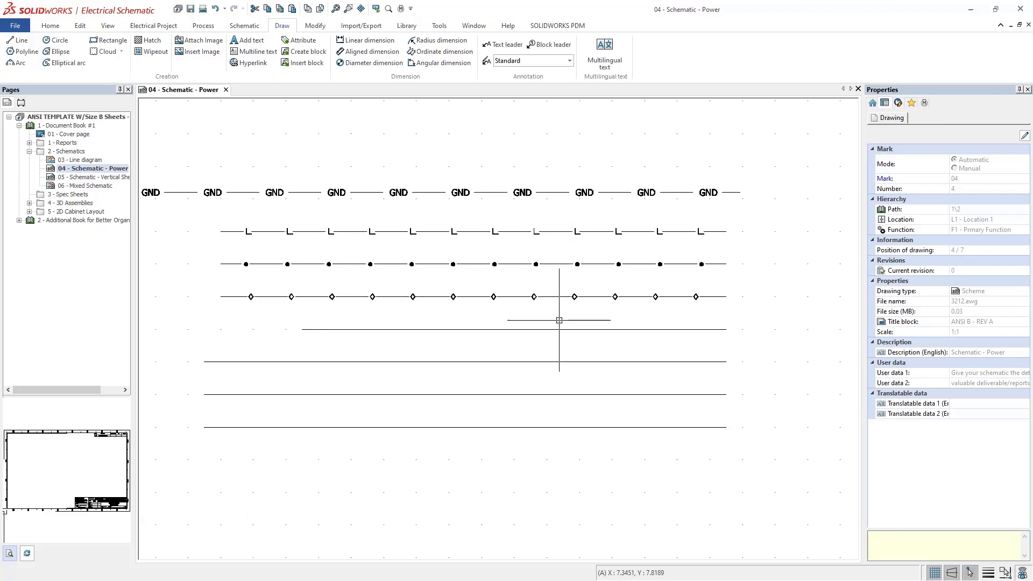
{"action": "middle_click_drag", "start_coordinate": [498, 320], "coordinate": [560, 307]}
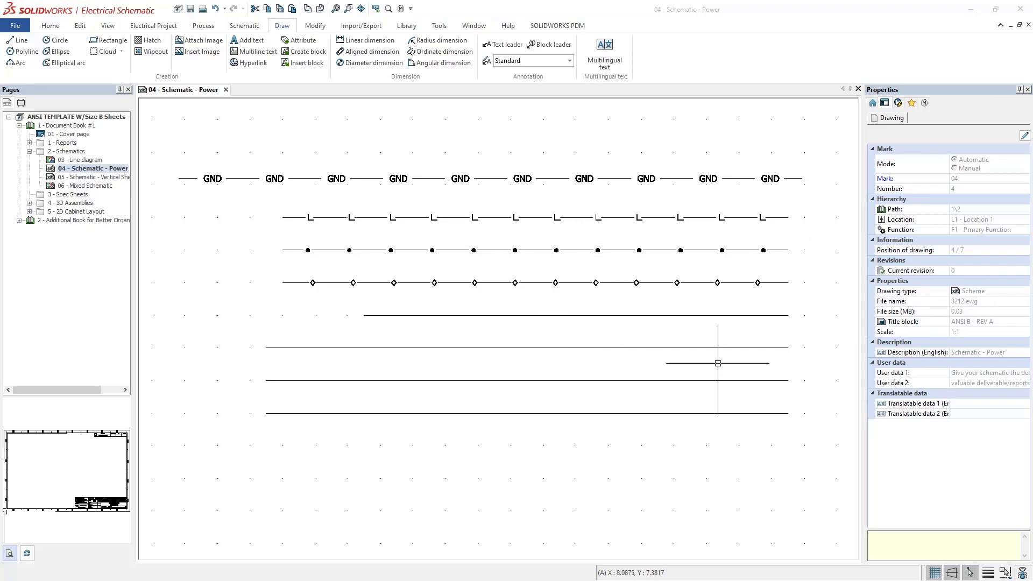
Switch to Notepad++ and examine the pattern values and ASCII preview of the CAP_TUBE entry in linestyle.xlin.
{"action": "left_click_drag", "start_coordinate": [1032, 54], "coordinate": [460, 45]}
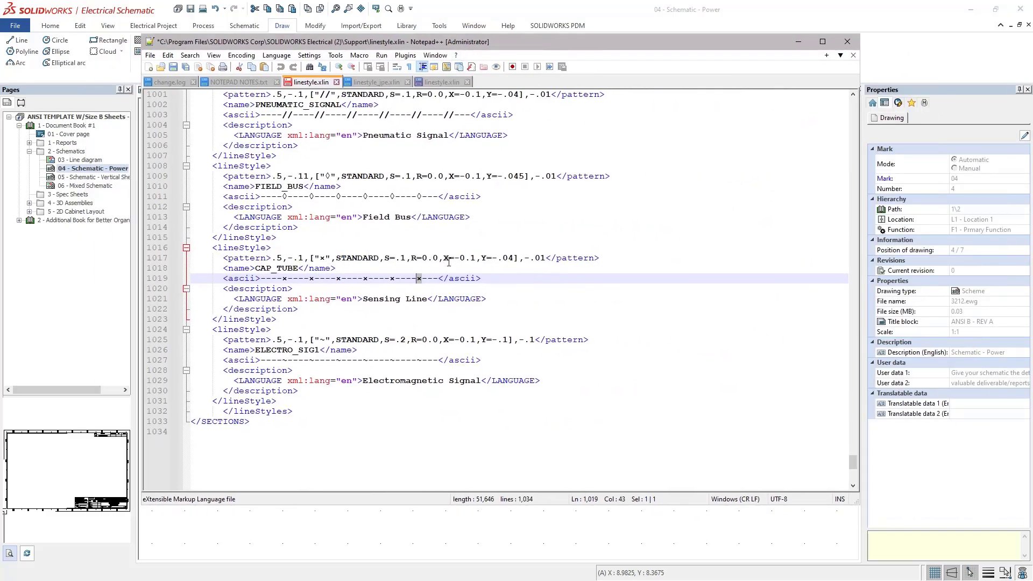
{"action": "left_click", "coordinate": [339, 258]}
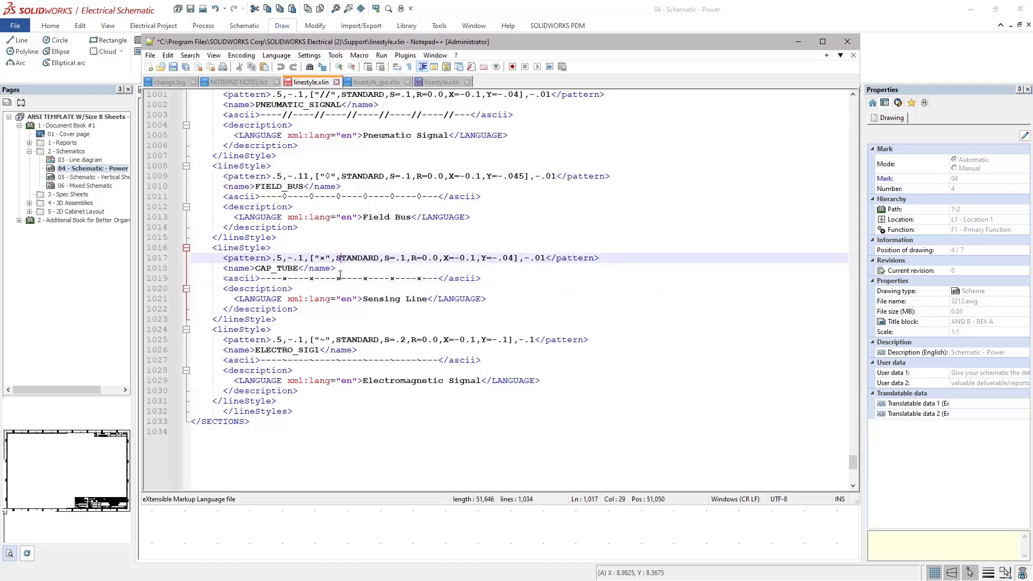
{"action": "left_click_drag", "start_coordinate": [284, 278], "coordinate": [440, 284]}
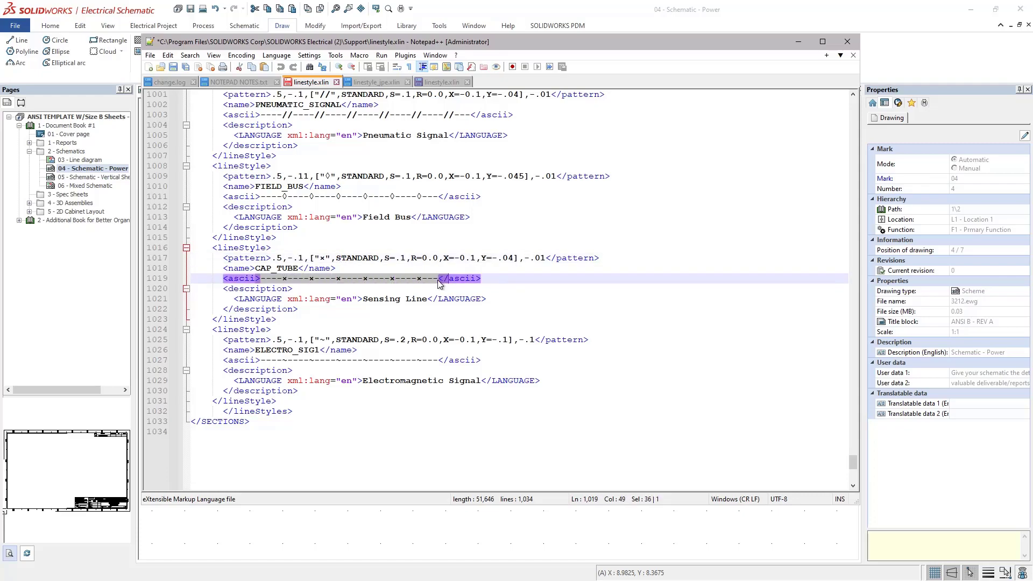
{"action": "left_click", "coordinate": [300, 259]}
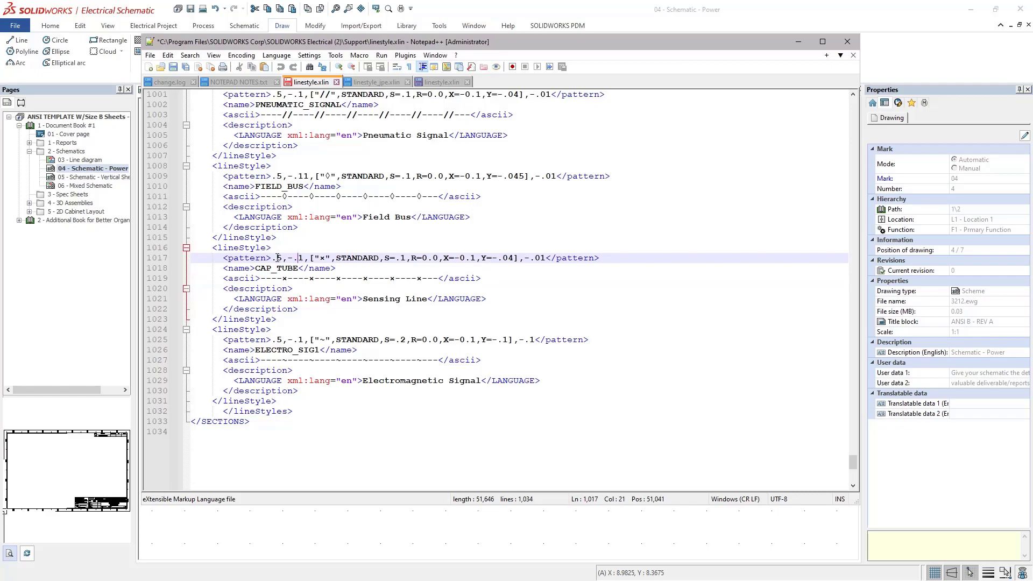
{"action": "left_click", "coordinate": [281, 259]}
{"action": "double_click", "coordinate": [301, 258]}
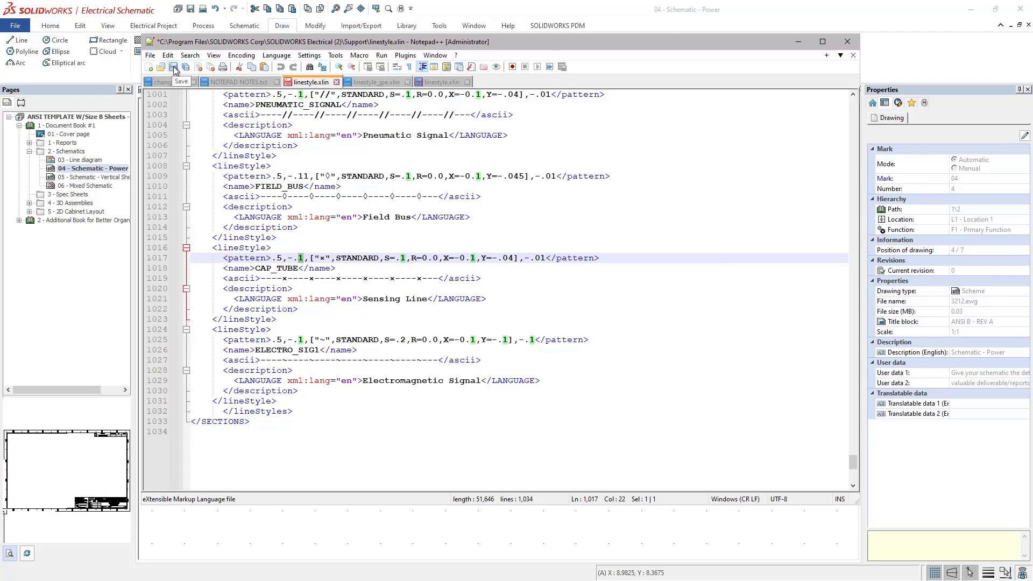
{"action": "left_click_drag", "start_coordinate": [620, 44], "coordinate": [1032, 56]}
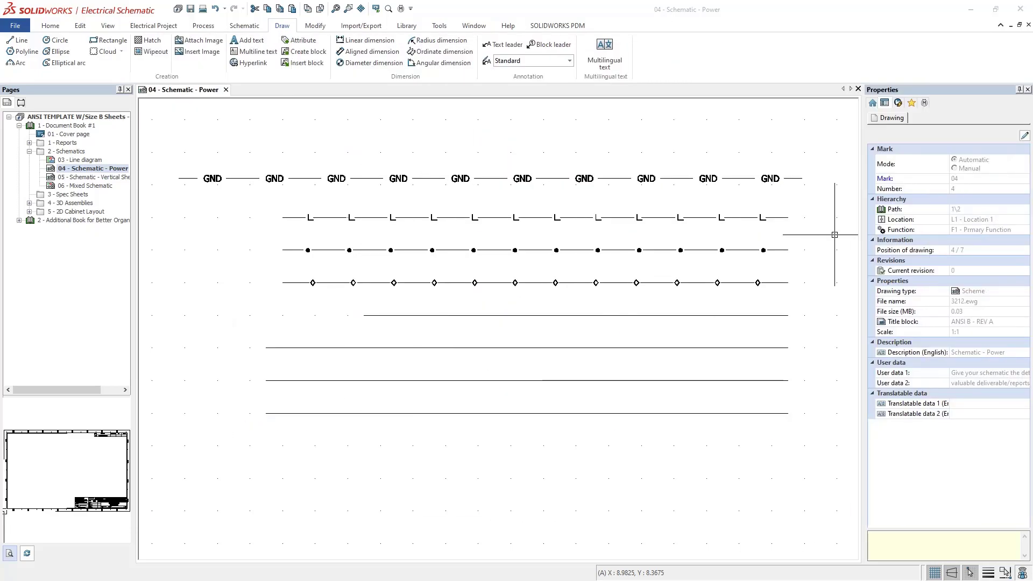
Open the defaultdrawingstyle_imperial_Copy drawing style and browse for the linetype files available to load.
{"action": "left_click", "coordinate": [146, 30]}
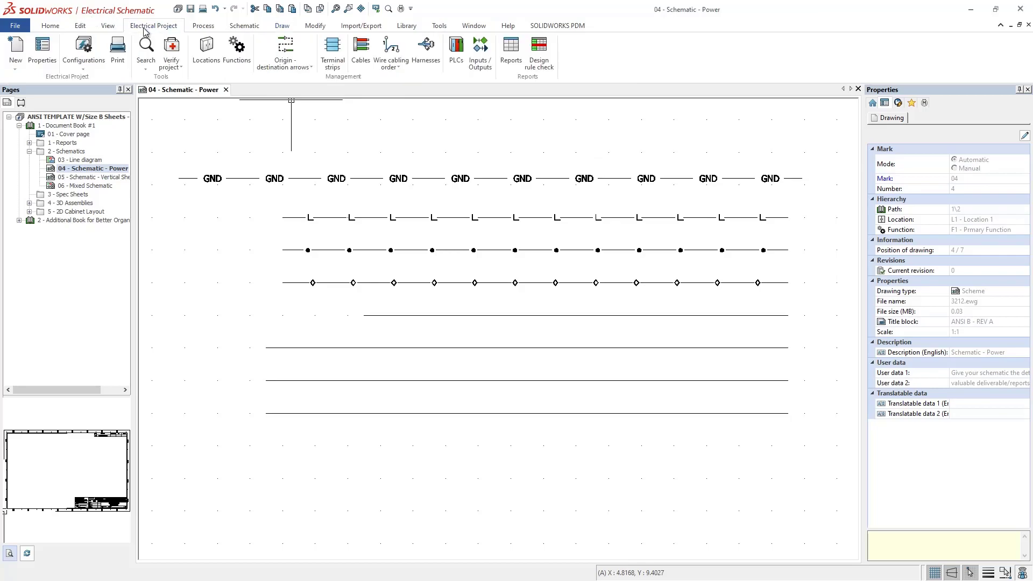
{"action": "left_click", "coordinate": [84, 51]}
{"action": "left_click", "coordinate": [86, 93]}
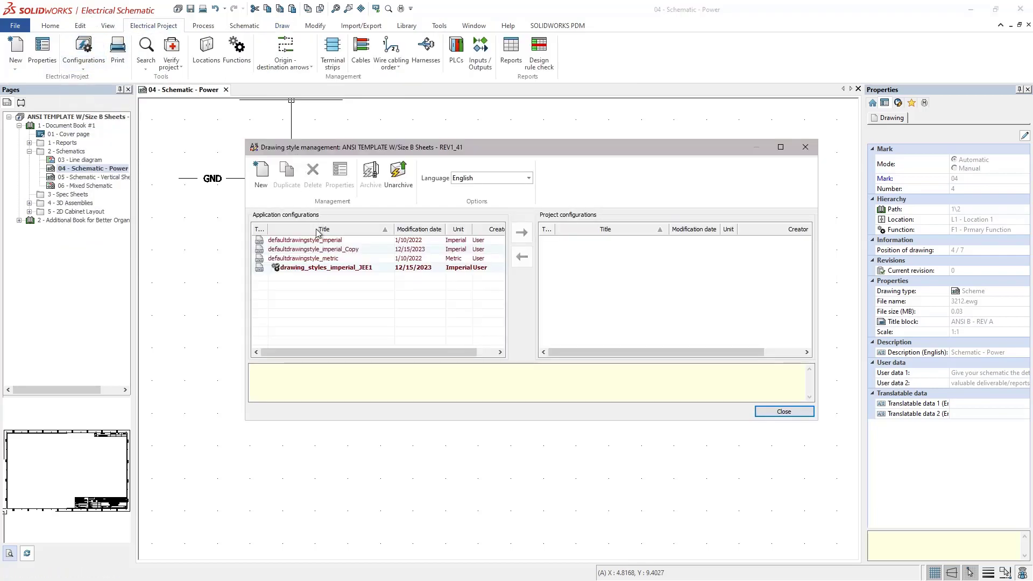
{"action": "double_click", "coordinate": [321, 249]}
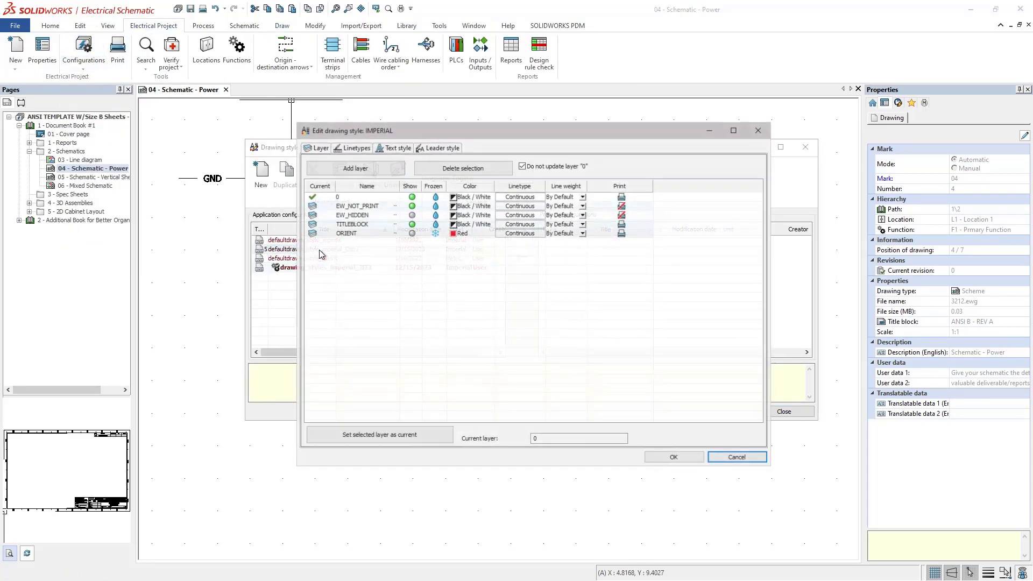
{"action": "left_click", "coordinate": [356, 147]}
{"action": "left_click", "coordinate": [354, 169]}
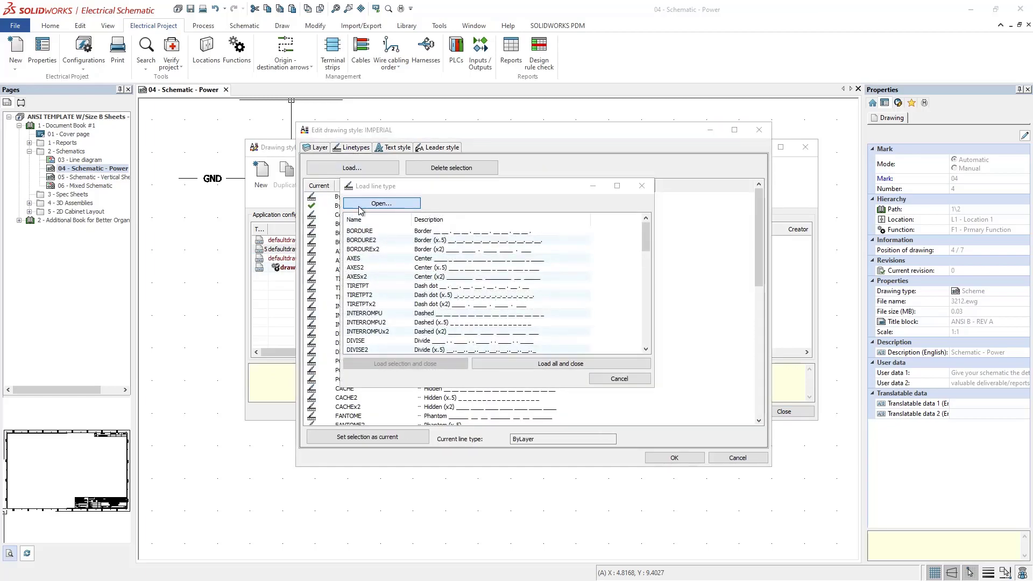
{"action": "left_click", "coordinate": [361, 205]}
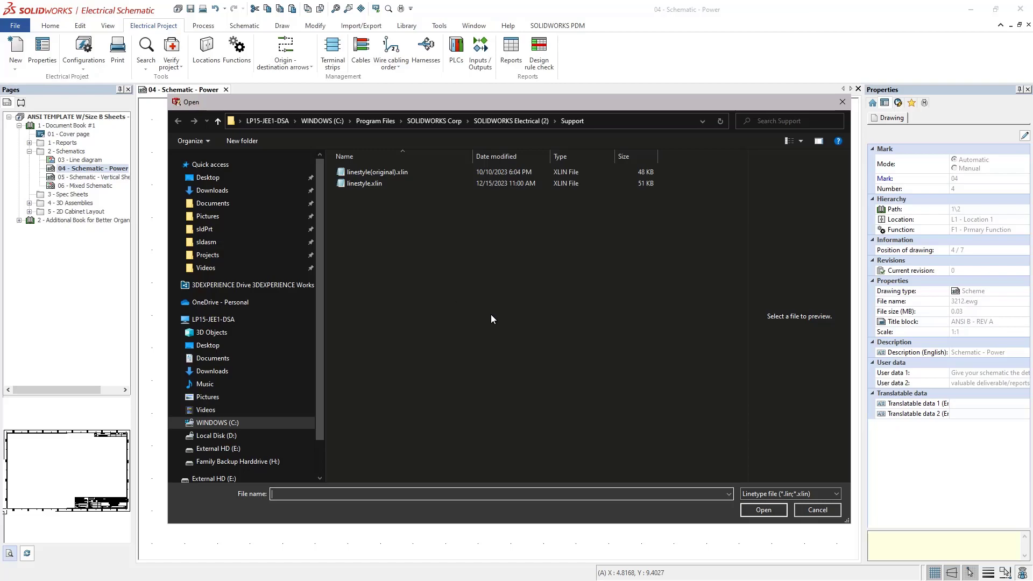
Cancel the linetype loading and close the drawing style editor and manager without changes.
{"action": "left_click", "coordinate": [818, 510]}
{"action": "left_click", "coordinate": [607, 378]}
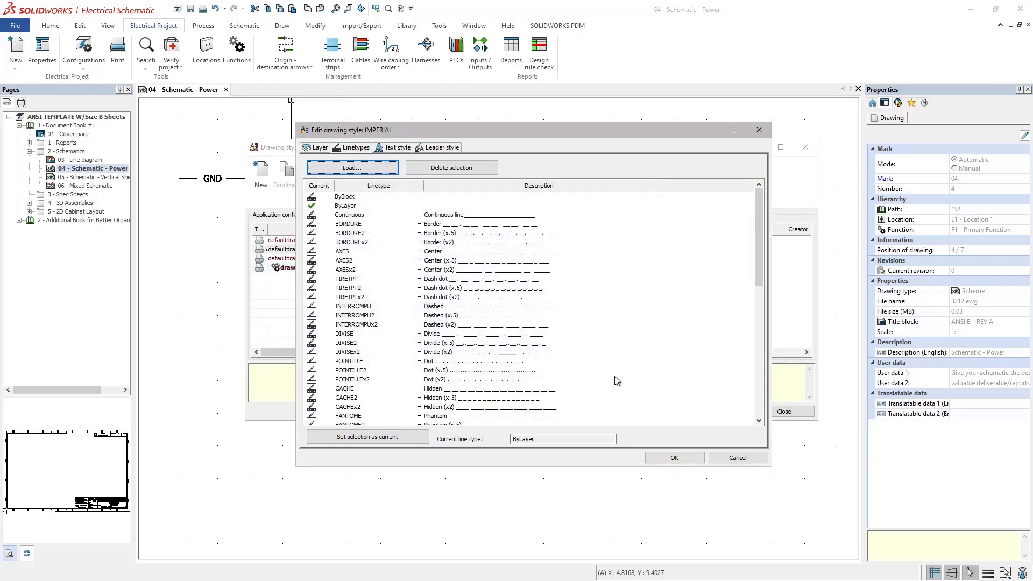
{"action": "left_click", "coordinate": [738, 458]}
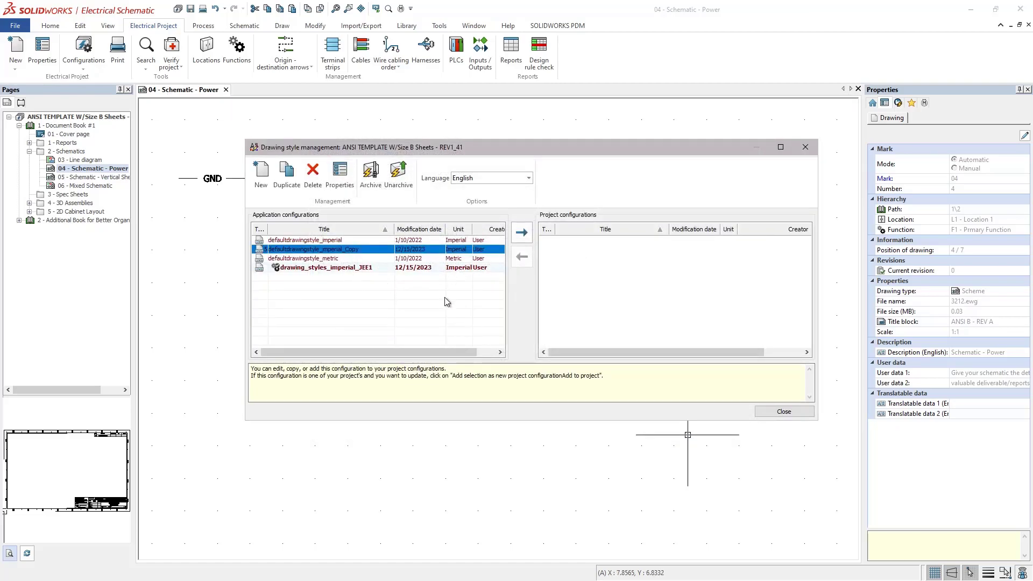
{"action": "left_click_drag", "start_coordinate": [445, 149], "coordinate": [448, 156]}
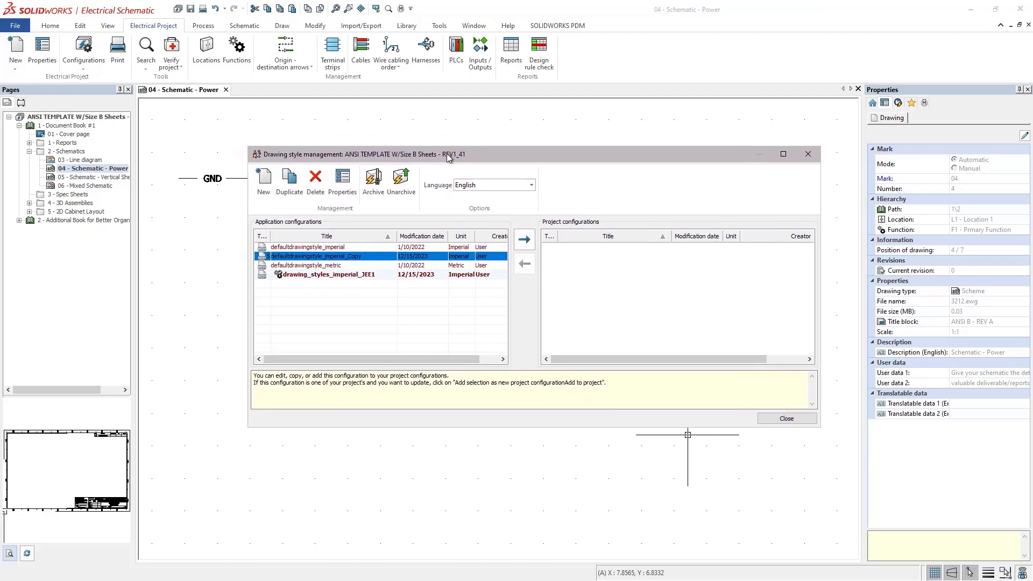
{"action": "mouse_move", "coordinate": [821, 207]}
{"action": "left_mouse_down"}
{"action": "mouse_move", "coordinate": [768, 206]}
{"action": "mouse_move", "coordinate": [788, 208]}
{"action": "left_mouse_up"}
{"action": "left_click_drag", "start_coordinate": [625, 157], "coordinate": [632, 170]}
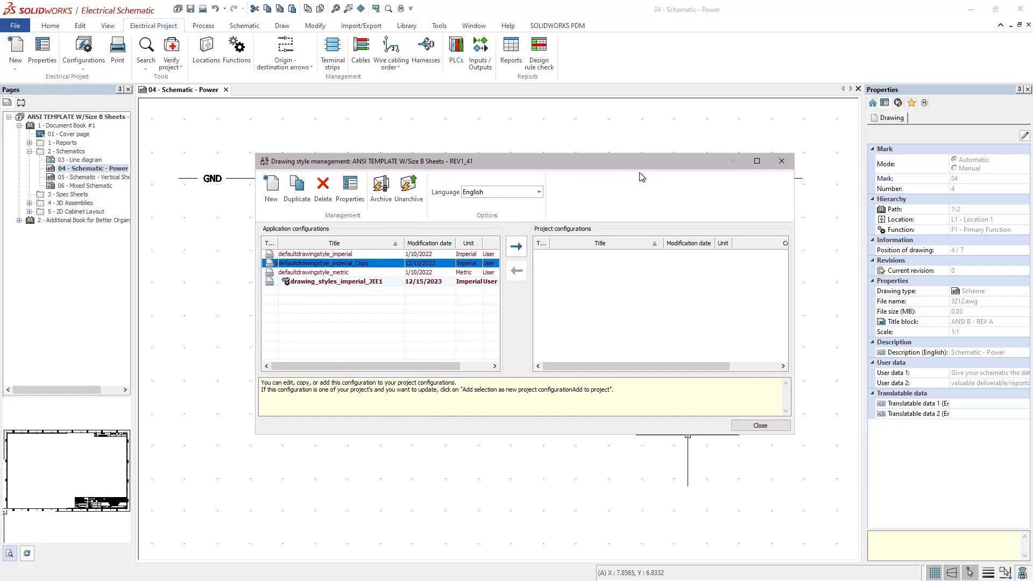
{"action": "left_click_drag", "start_coordinate": [640, 174], "coordinate": [638, 150]}
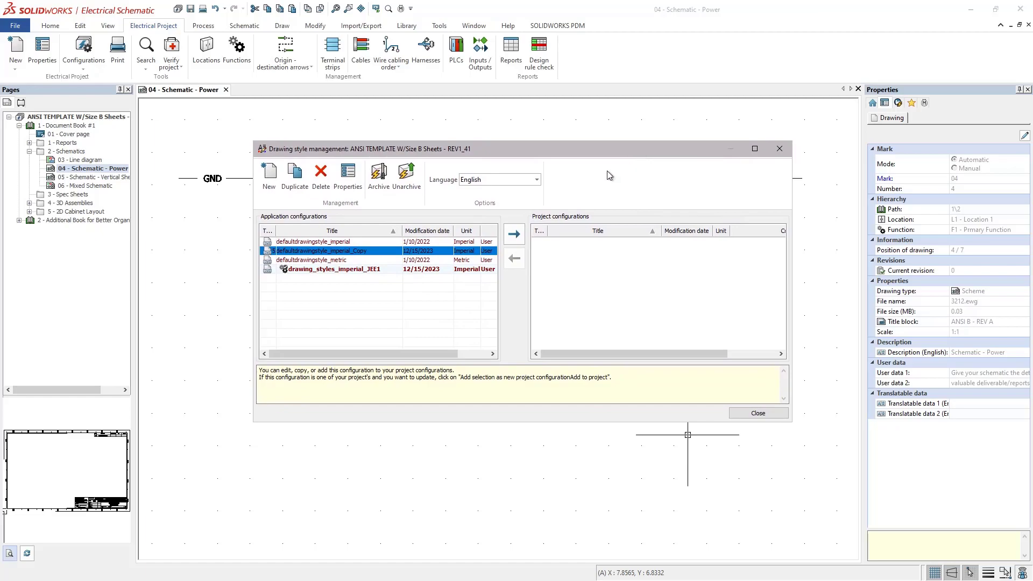
{"action": "left_click", "coordinate": [775, 152]}
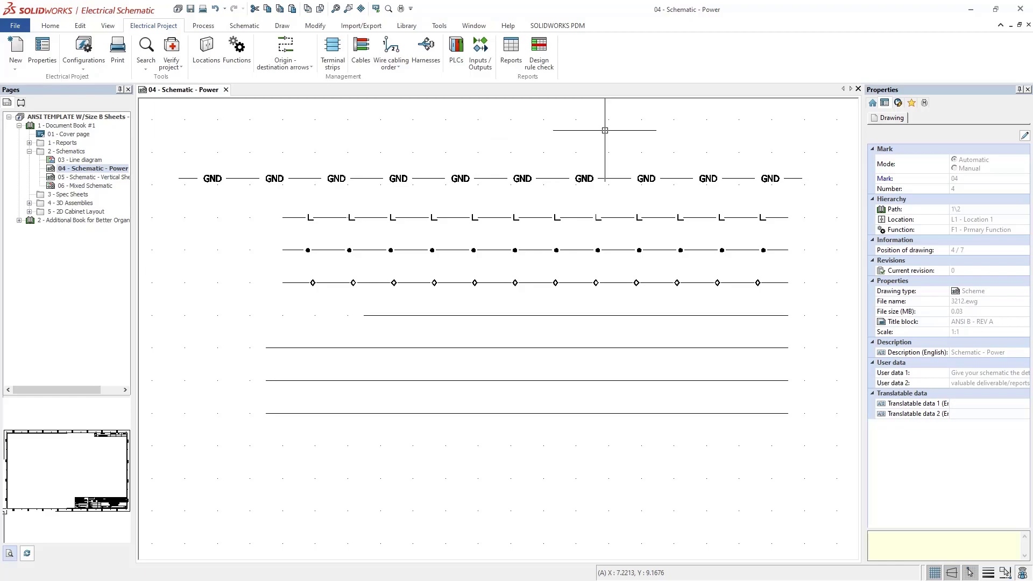
Set the line type of the +12VDC - 20AWG wire style to Hydraulic Signal in the project's wire style configuration.
{"action": "left_click", "coordinate": [83, 57]}
{"action": "left_click", "coordinate": [154, 103]}
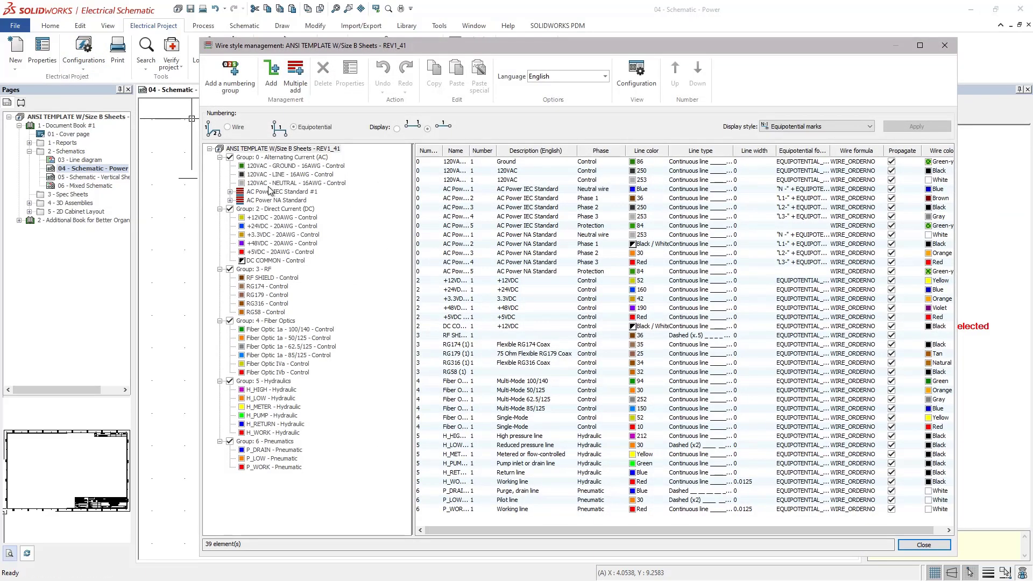
{"action": "left_click", "coordinate": [277, 218]}
{"action": "double_click", "coordinate": [534, 161]}
{"action": "left_click", "coordinate": [577, 188]}
{"action": "scroll", "coordinate": [596, 240], "scroll_direction": "down", "scroll_amount": 5}
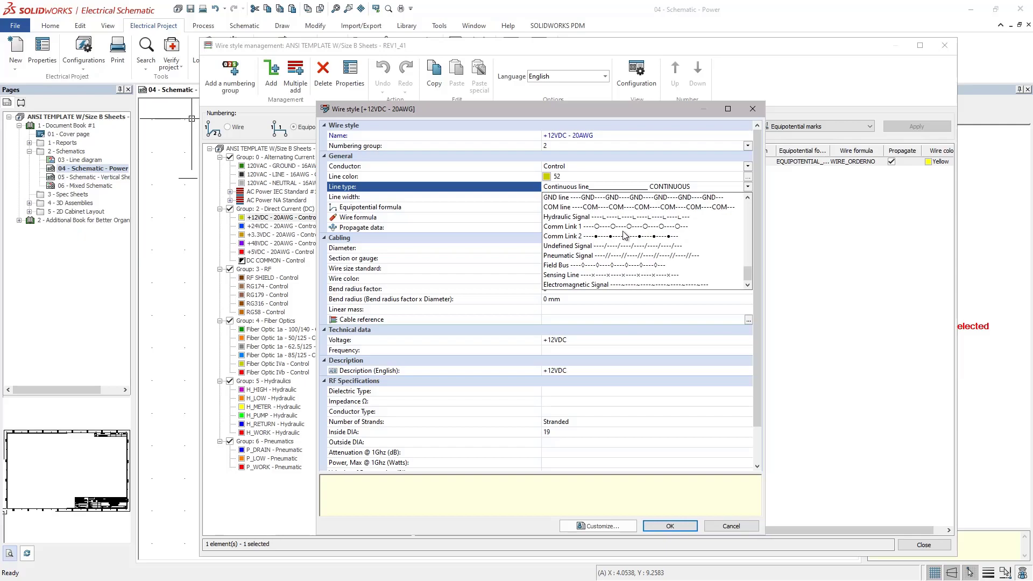
{"action": "left_click", "coordinate": [578, 217]}
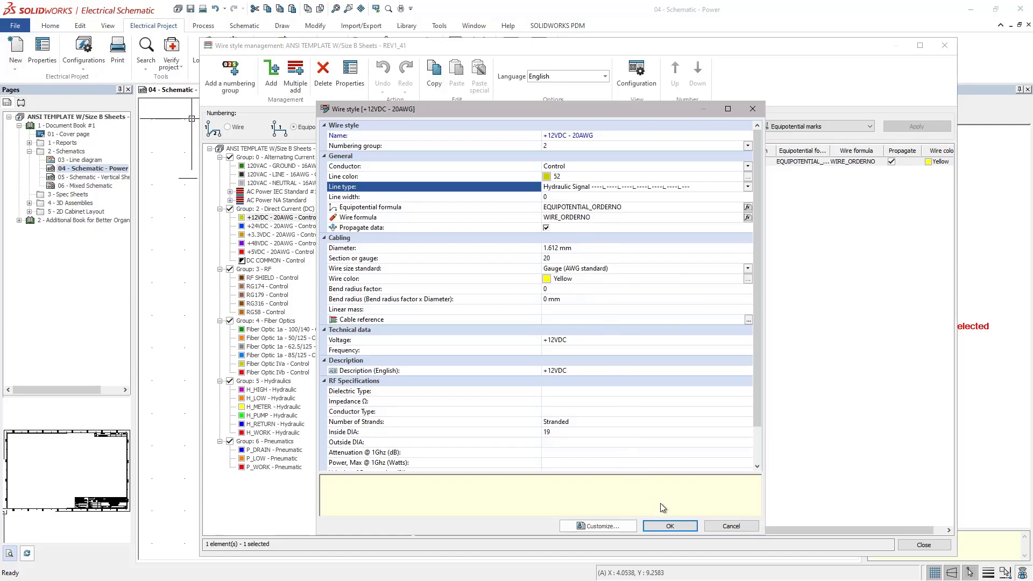
{"action": "left_click", "coordinate": [672, 524]}
{"action": "left_click", "coordinate": [923, 545]}
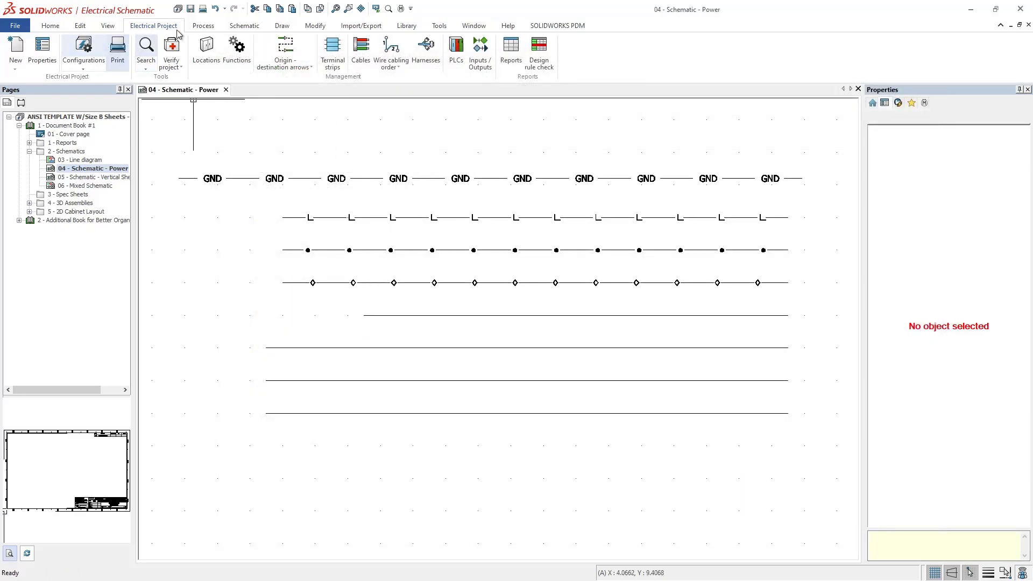
Draw a single horizontal +12VDC - 20AWG wire about 2.5 in long below the lowest line, at about Y 6.375.
{"action": "left_click", "coordinate": [245, 26]}
{"action": "left_click", "coordinate": [64, 52]}
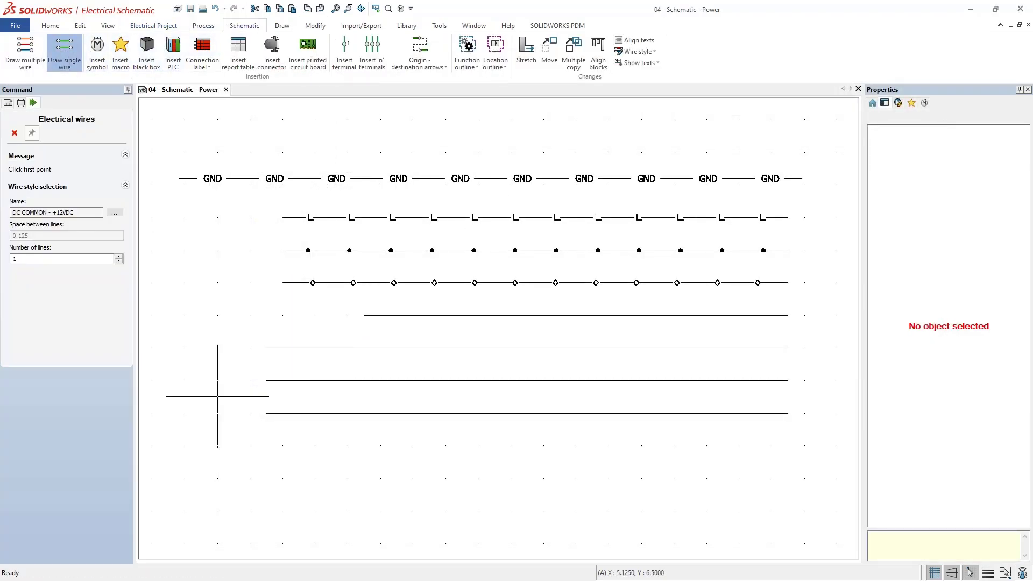
{"action": "left_click", "coordinate": [114, 212]}
{"action": "double_click", "coordinate": [439, 181]}
{"action": "left_click", "coordinate": [380, 494]}
{"action": "left_click", "coordinate": [706, 494]}
{"action": "key", "text": "Escape"}
{"action": "mouse_move", "coordinate": [573, 473]}
{"action": "middle_mouse_down"}
{"action": "mouse_move", "coordinate": [551, 438]}
{"action": "mouse_move", "coordinate": [525, 342]}
{"action": "middle_mouse_up"}
{"action": "scroll", "coordinate": [460, 357], "scroll_direction": "up", "scroll_amount": 2}
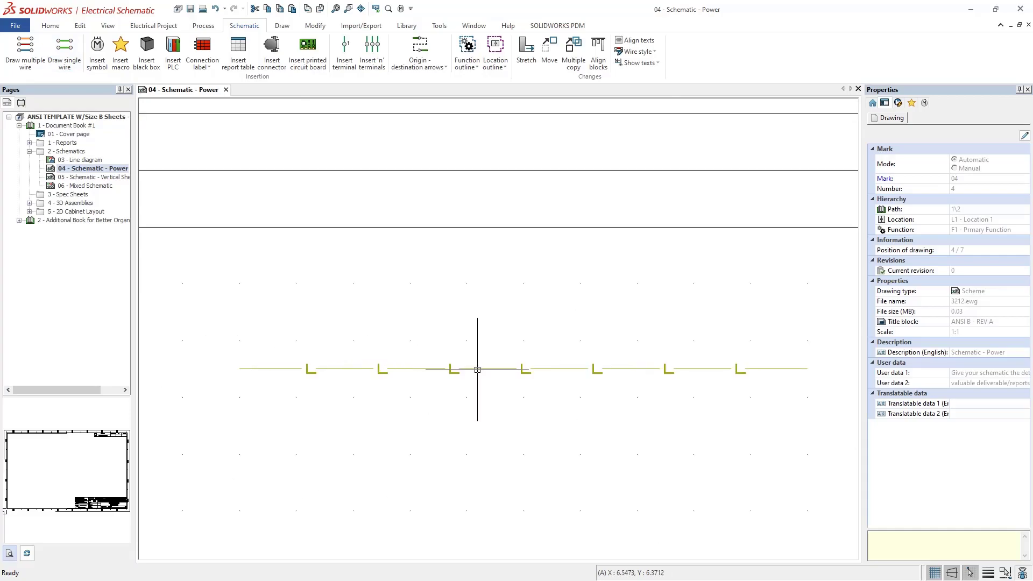
Check the linetype in the graphical properties of the yellow +12VDC - 20AWG wire.
{"action": "left_click", "coordinate": [477, 370]}
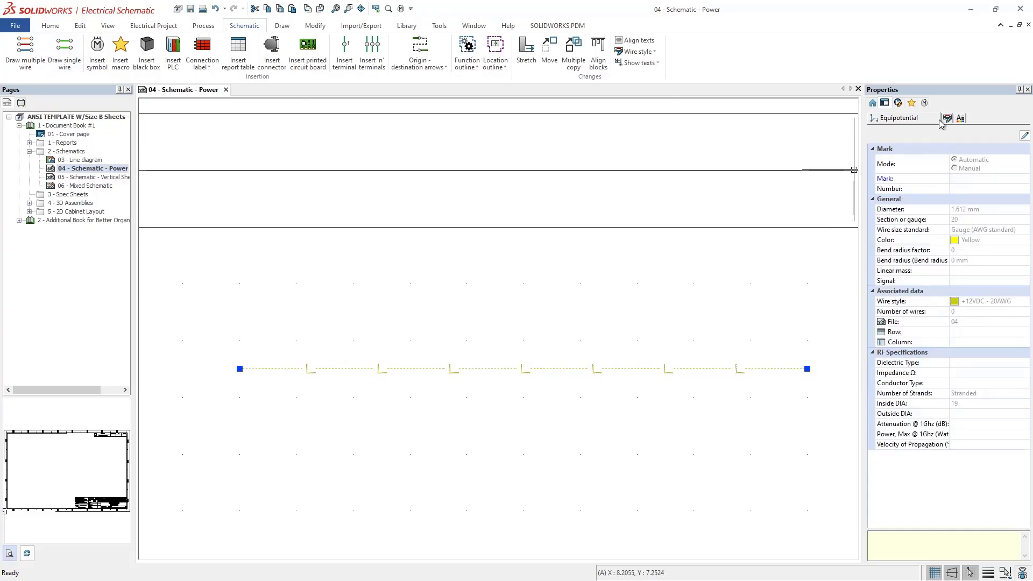
{"action": "left_click", "coordinate": [962, 119]}
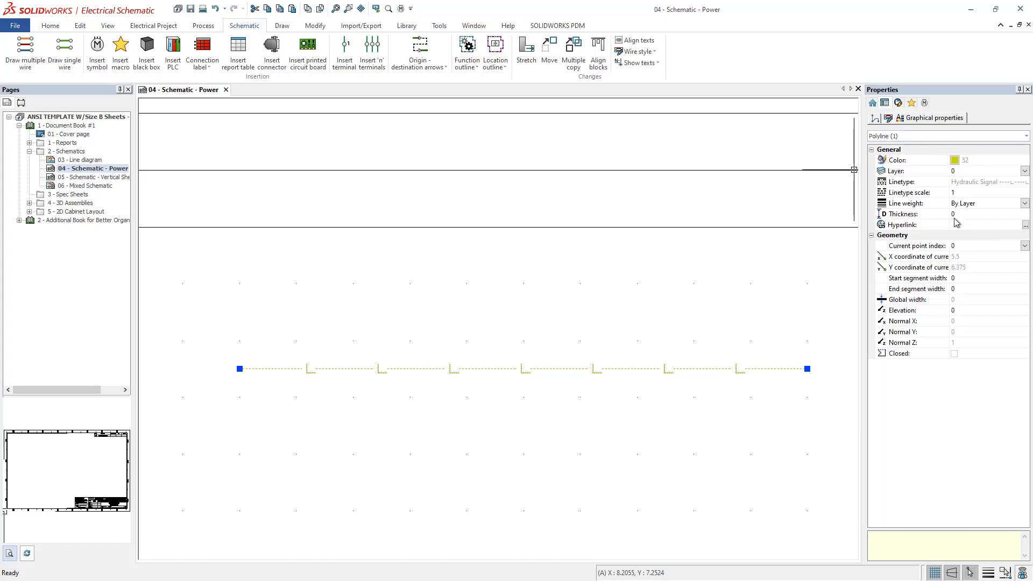
{"action": "left_click", "coordinate": [968, 183]}
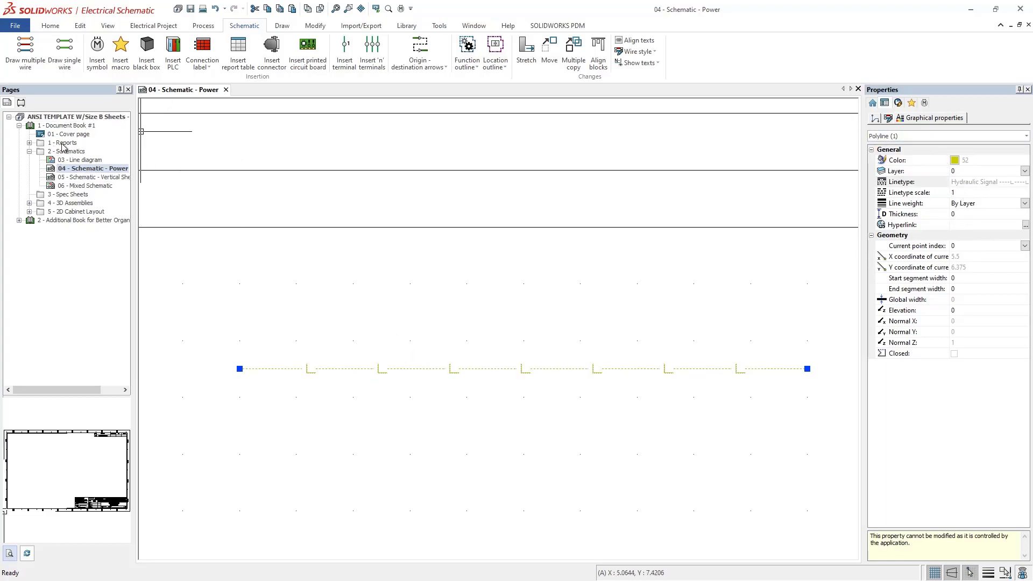
{"action": "key", "text": "Escape"}
Stretch the right endpoint of the yellow +12VDC - 20AWG wire so that the wire slopes downward from its left end.
{"action": "scroll", "coordinate": [267, 260], "scroll_direction": "down", "scroll_amount": 2}
{"action": "middle_click_drag", "start_coordinate": [285, 252], "coordinate": [331, 327]}
{"action": "scroll", "coordinate": [358, 298], "scroll_direction": "down", "scroll_amount": 4}
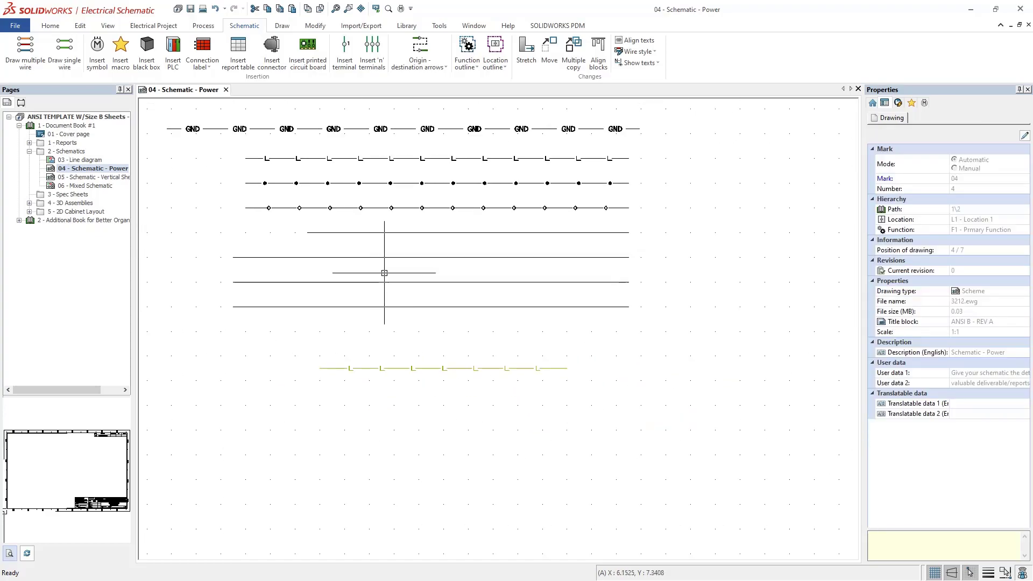
{"action": "middle_click_drag", "start_coordinate": [384, 273], "coordinate": [426, 312]}
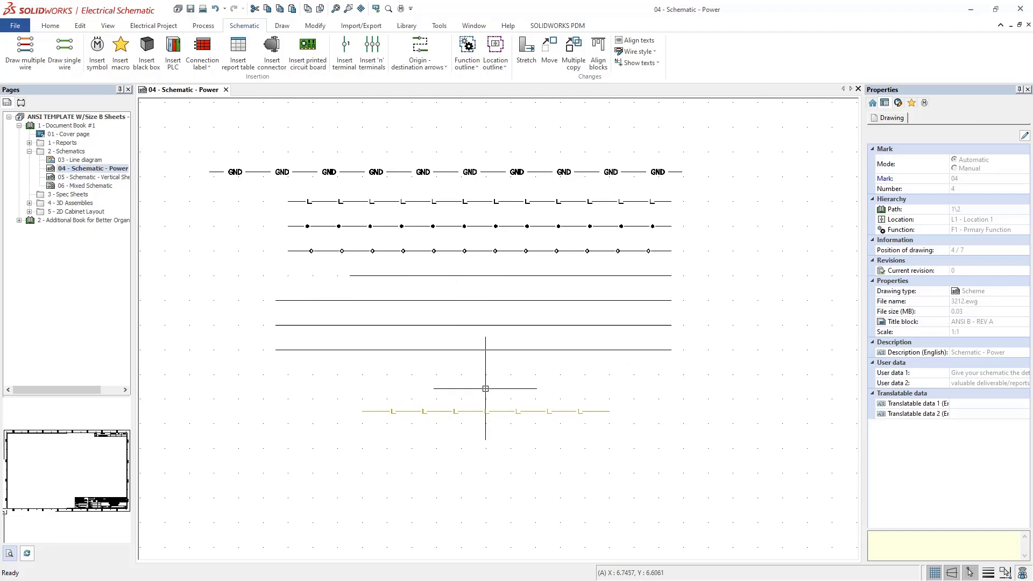
{"action": "scroll", "coordinate": [458, 375], "scroll_direction": "up", "scroll_amount": 3}
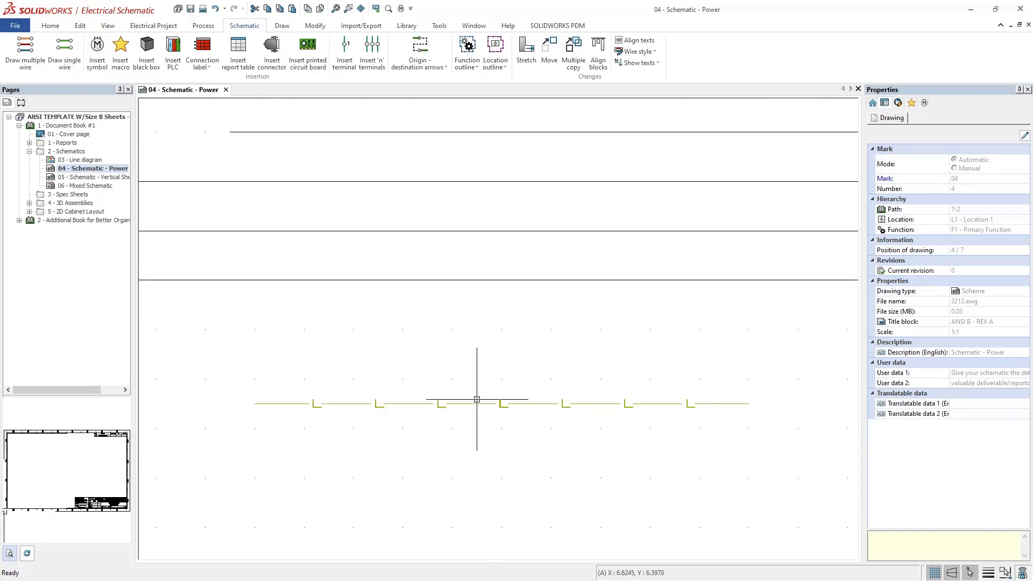
{"action": "left_click", "coordinate": [480, 401]}
{"action": "left_click", "coordinate": [749, 404]}
{"action": "left_click", "coordinate": [576, 206]}
{"action": "left_click", "coordinate": [749, 207]}
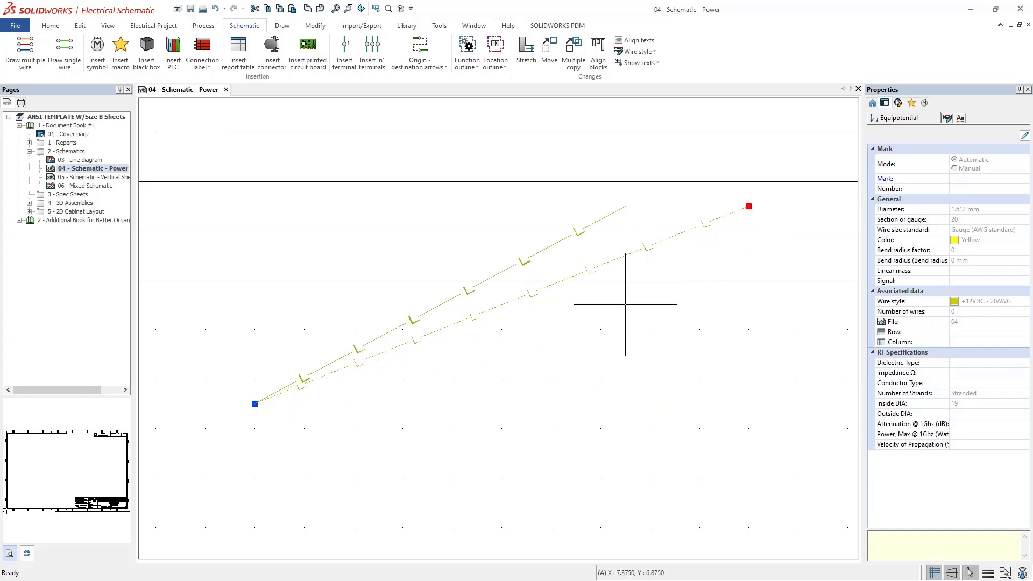
{"action": "scroll", "coordinate": [551, 404], "scroll_direction": "down", "scroll_amount": 5}
{"action": "middle_click_drag", "start_coordinate": [542, 410], "coordinate": [576, 353]}
{"action": "left_click", "coordinate": [561, 405]}
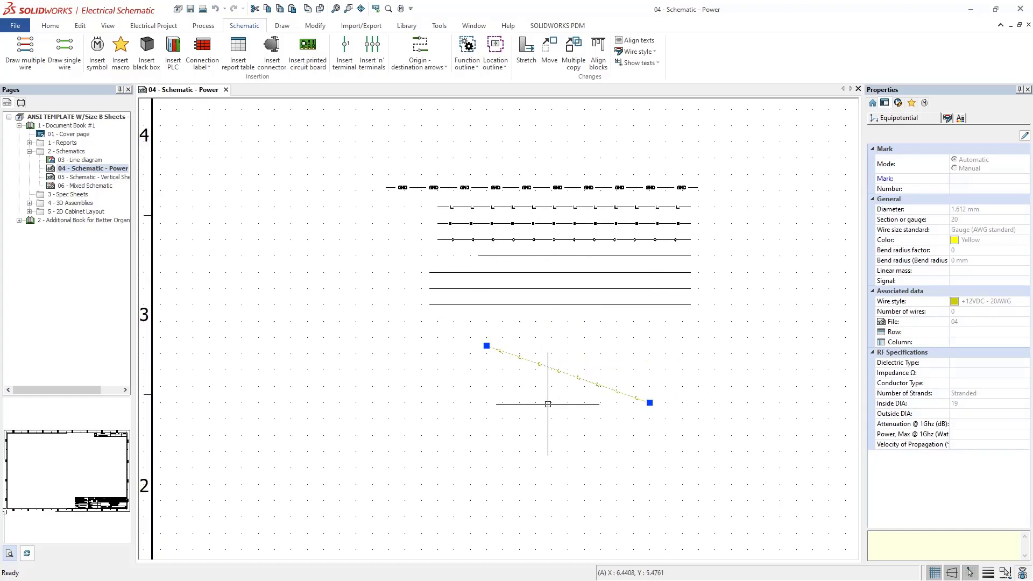
{"action": "scroll", "coordinate": [545, 383], "scroll_direction": "up", "scroll_amount": 4}
{"action": "key", "text": "Escape"}
Set the linetype of the short continuous line directly below the diamond-symbol line to Undefined Signal.
{"action": "scroll", "coordinate": [683, 239], "scroll_direction": "down", "scroll_amount": 2}
{"action": "middle_click_drag", "start_coordinate": [683, 239], "coordinate": [619, 293]}
{"action": "left_click", "coordinate": [641, 210]}
{"action": "left_click", "coordinate": [974, 182]}
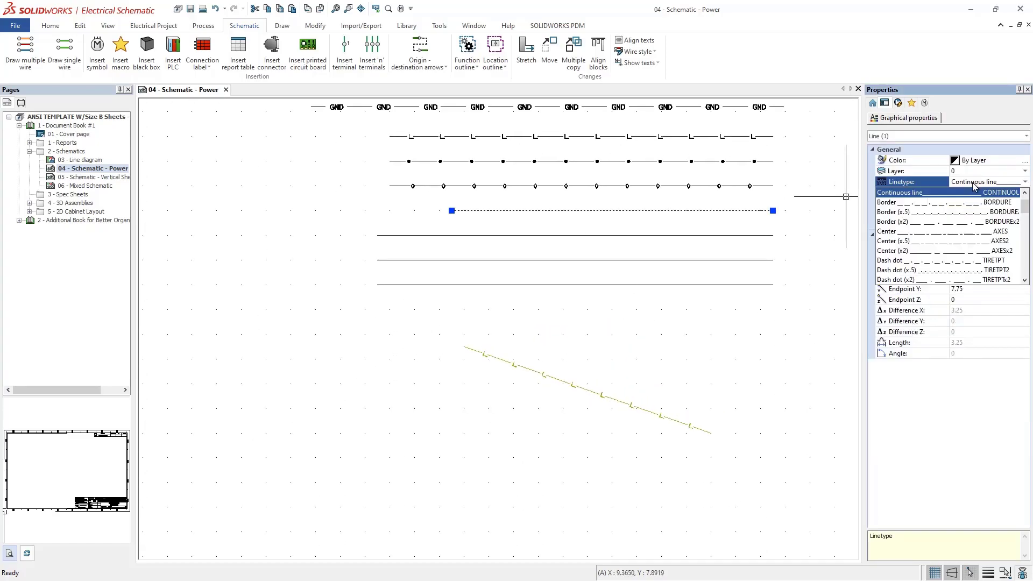
{"action": "scroll", "coordinate": [955, 246], "scroll_direction": "down", "scroll_amount": 6}
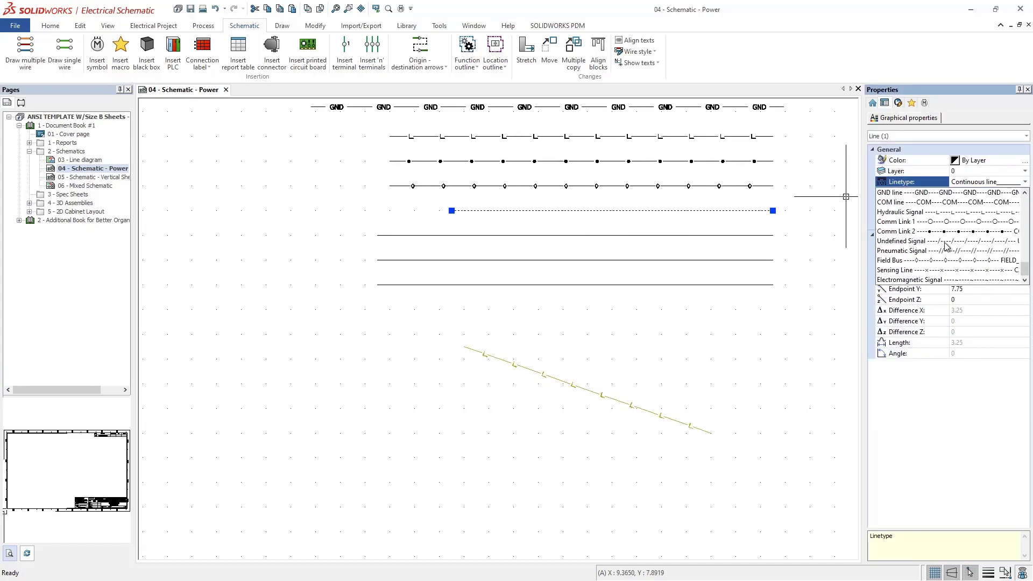
{"action": "left_click", "coordinate": [947, 246]}
Set the linetype of the continuous line directly below the Undefined Signal line to Pneumatic Signal.
{"action": "left_click", "coordinate": [716, 235]}
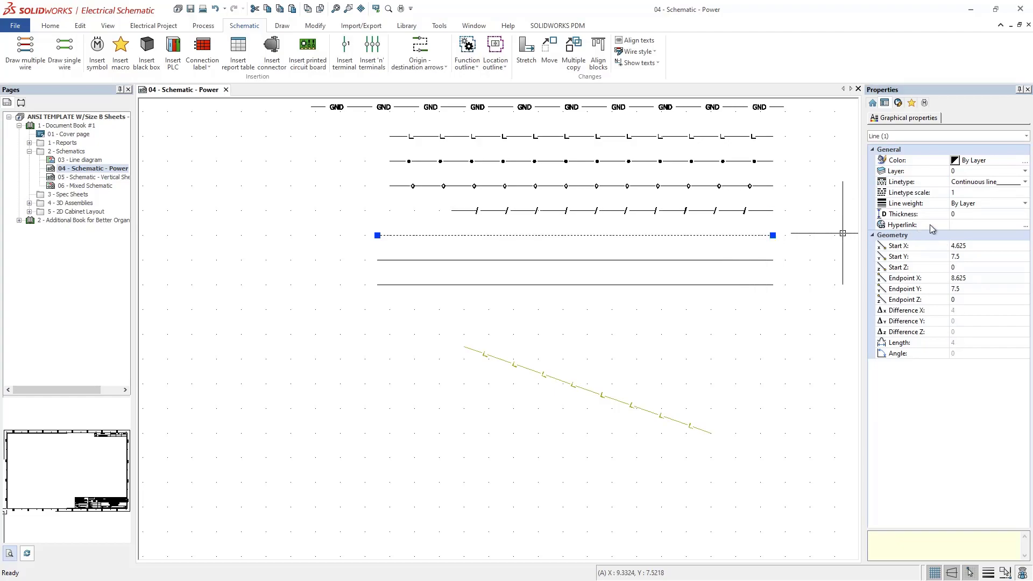
{"action": "left_click", "coordinate": [981, 183]}
{"action": "scroll", "coordinate": [947, 242], "scroll_direction": "down", "scroll_amount": 5}
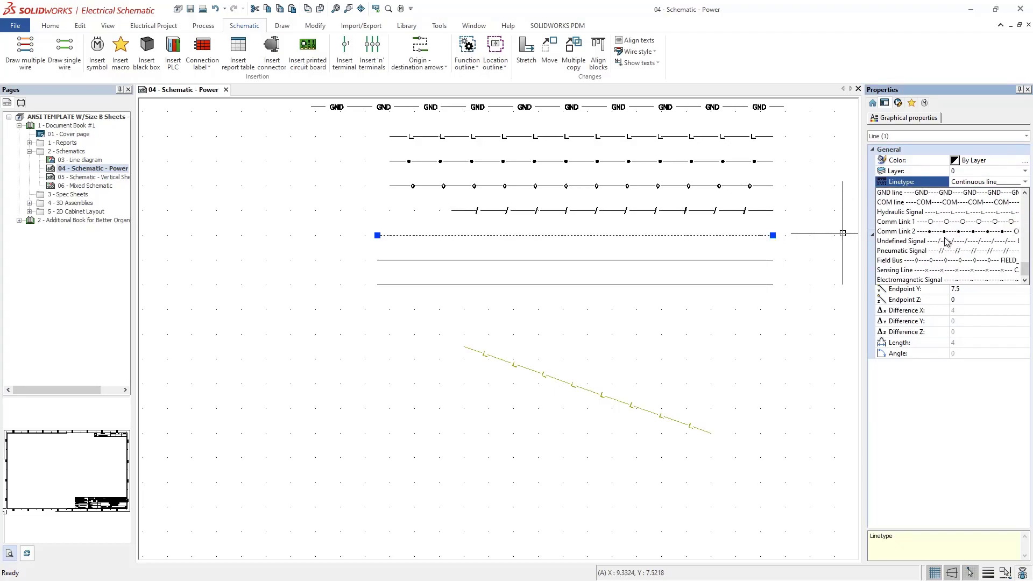
{"action": "left_click", "coordinate": [947, 260]}
{"action": "key", "text": "Escape"}
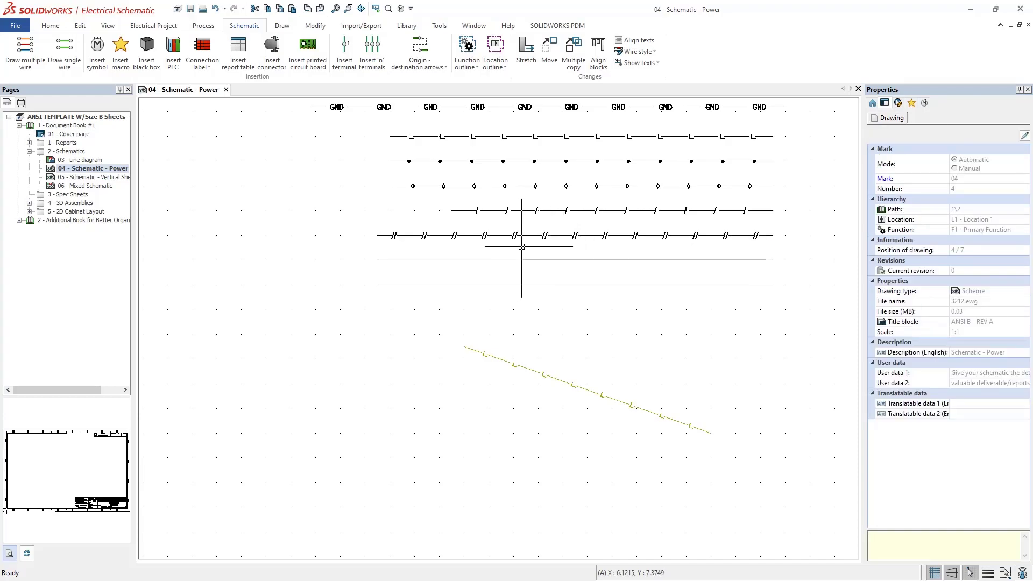
Stretch the right endpoint of the Pneumatic Signal line straight down, making it slope across the two continuous lines below.
{"action": "left_click", "coordinate": [393, 235]}
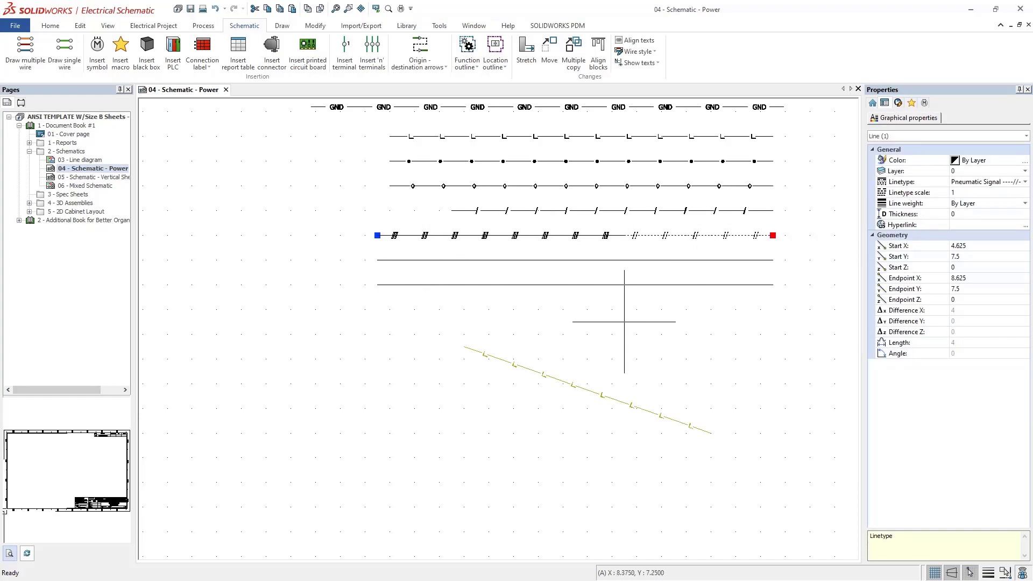
{"action": "left_click", "coordinate": [772, 235]}
{"action": "left_click", "coordinate": [772, 359]}
{"action": "key", "text": "Escape"}
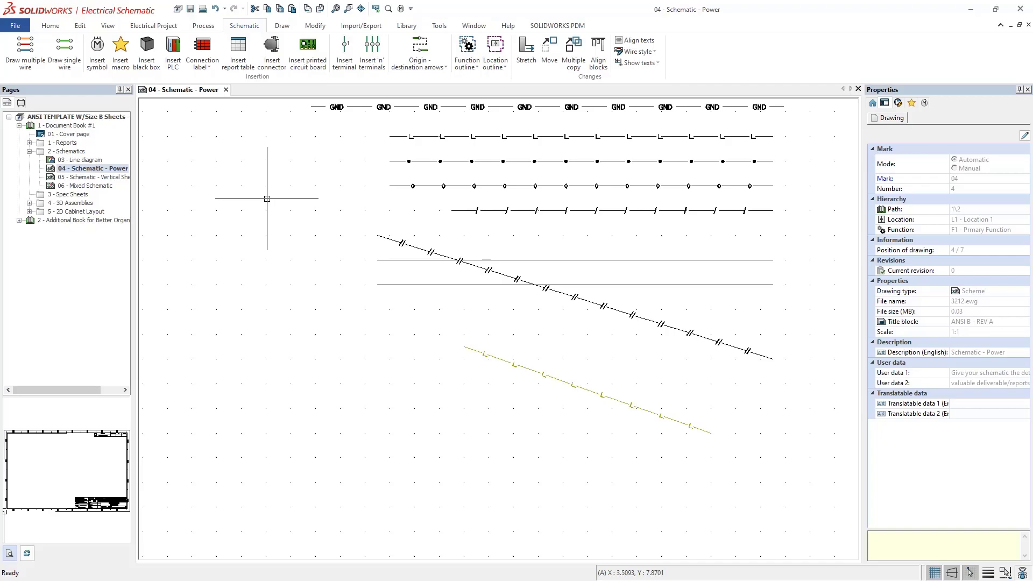
Review the project's drawing style configurations, select defaultdrawingstyle_imperial_Copy, and close the manager without changes.
{"action": "left_click", "coordinate": [154, 25]}
{"action": "left_click", "coordinate": [84, 54]}
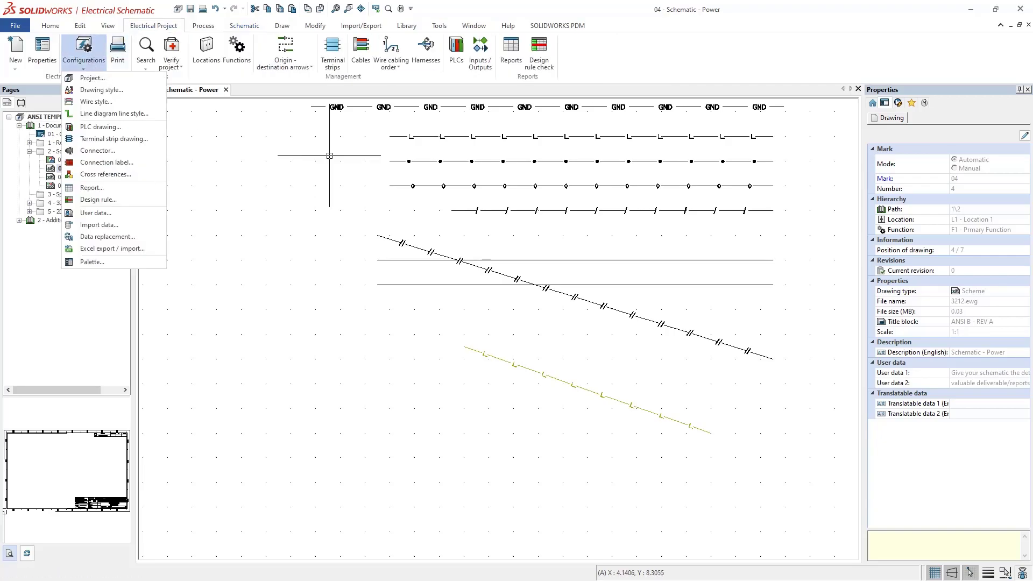
{"action": "left_click", "coordinate": [100, 89]}
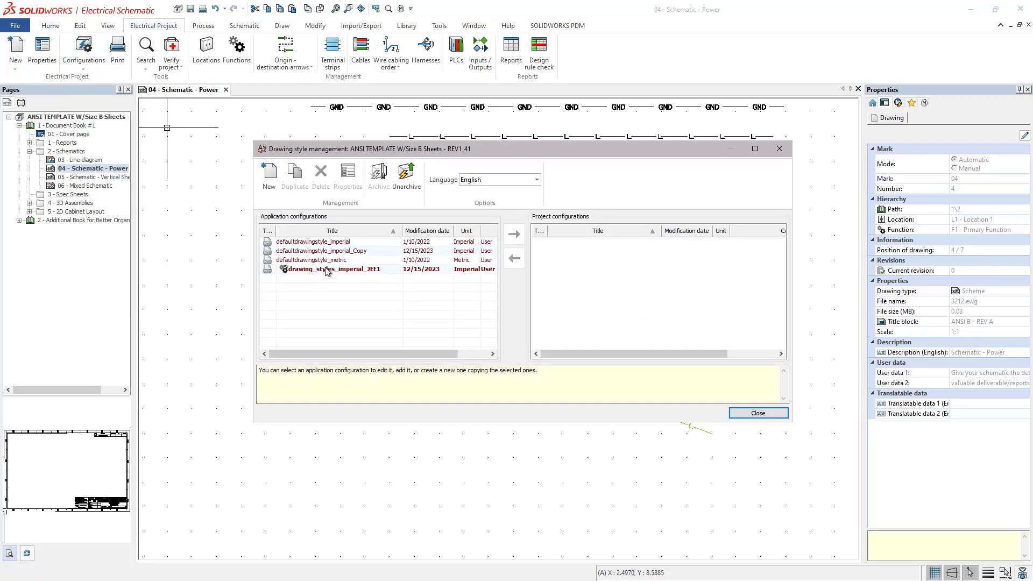
{"action": "left_click", "coordinate": [329, 255]}
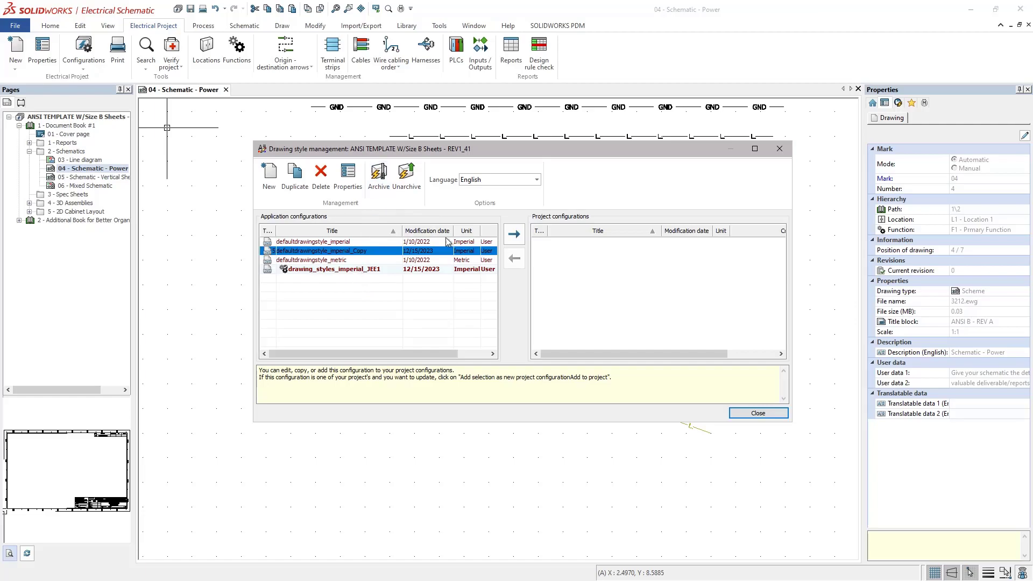
{"action": "left_click", "coordinate": [751, 414]}
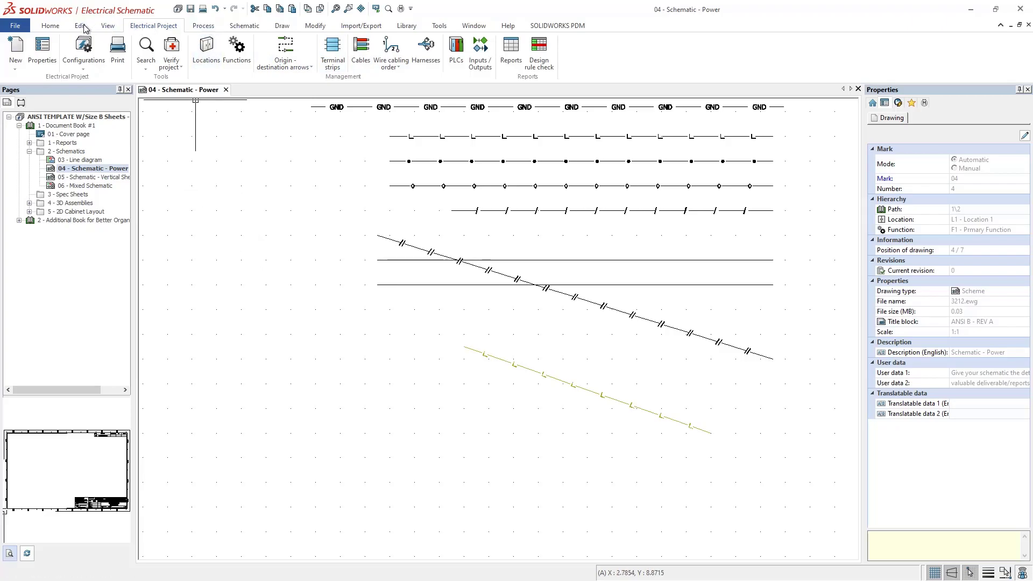
Examine the custom symbol linetypes on the schematic's horizontal and sloped lines up close and as a whole.
{"action": "left_click", "coordinate": [50, 25]}
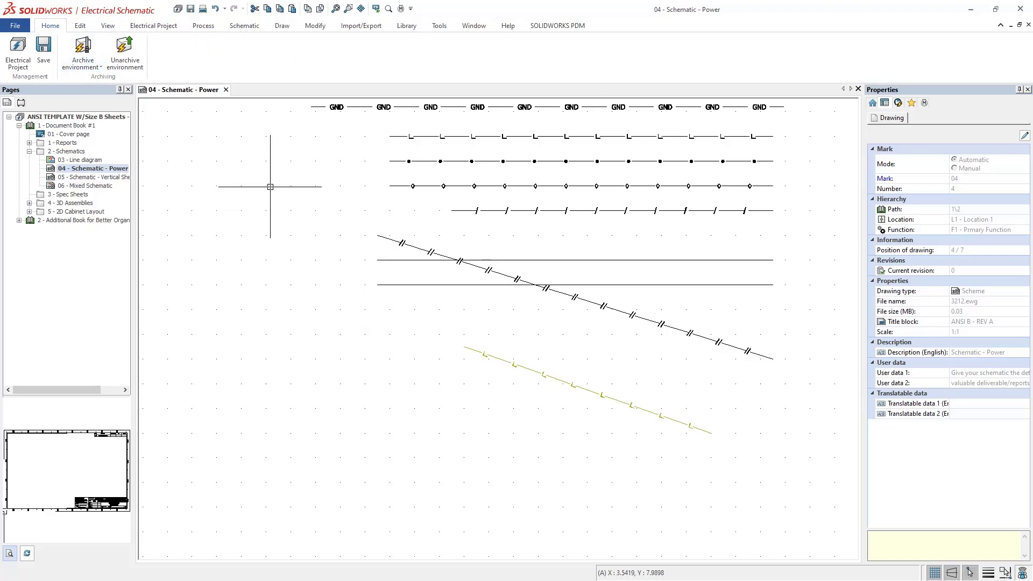
{"action": "scroll", "coordinate": [319, 253], "scroll_direction": "down", "scroll_amount": 3}
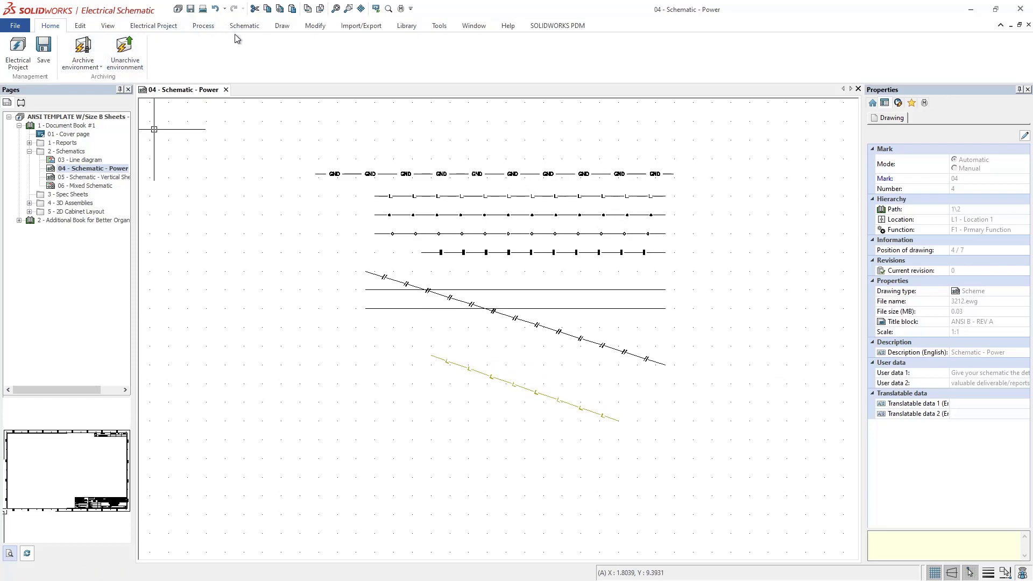
{"action": "scroll", "coordinate": [482, 225], "scroll_direction": "up", "scroll_amount": 2}
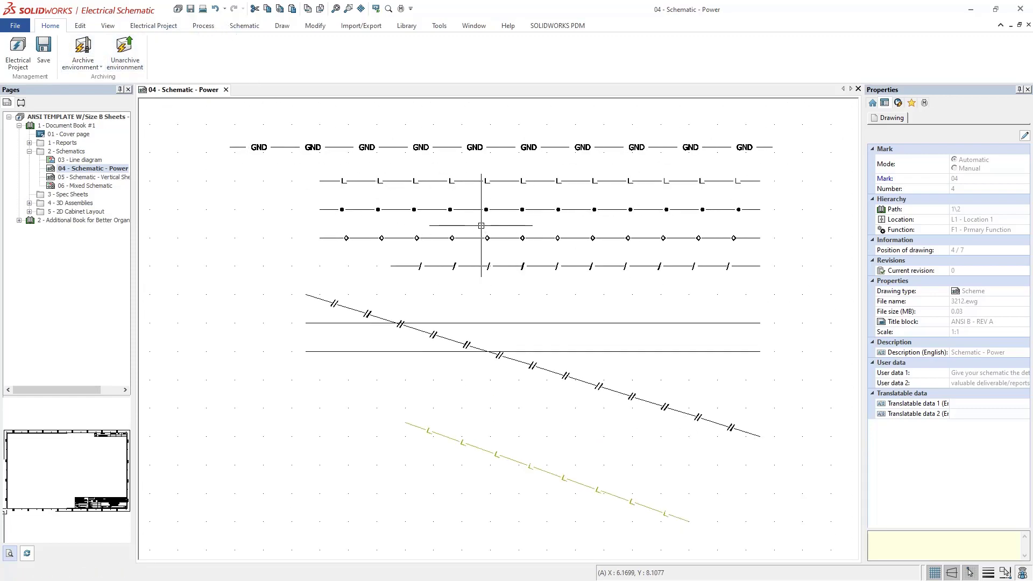
{"action": "middle_click_drag", "start_coordinate": [479, 221], "coordinate": [464, 210]}
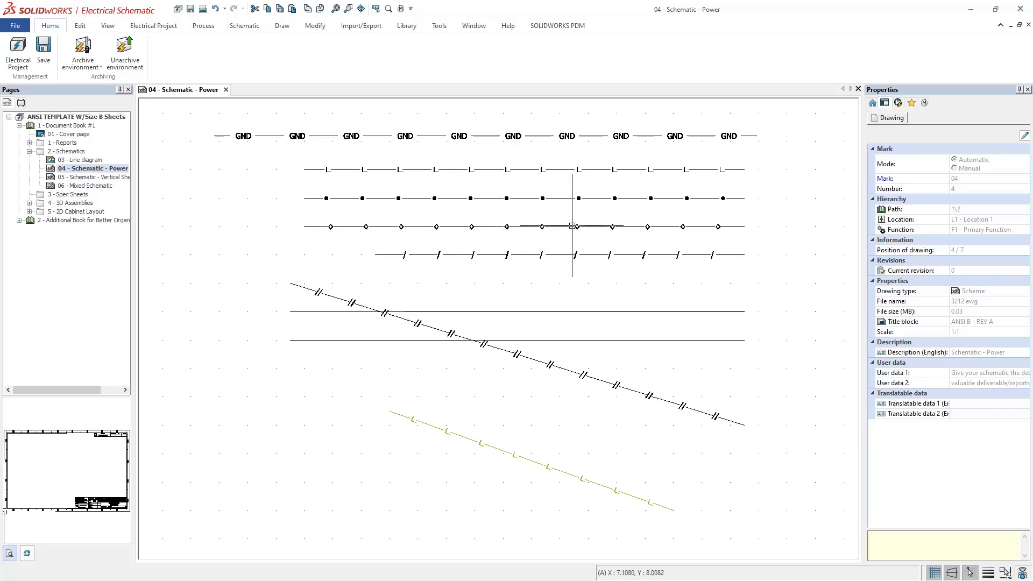
{"action": "scroll", "coordinate": [579, 227], "scroll_direction": "up", "scroll_amount": 4}
{"action": "scroll", "coordinate": [584, 227], "scroll_direction": "up", "scroll_amount": 6}
{"action": "scroll", "coordinate": [614, 166], "scroll_direction": "down", "scroll_amount": 3}
{"action": "middle_click_drag", "start_coordinate": [597, 179], "coordinate": [518, 371]}
{"action": "scroll", "coordinate": [516, 244], "scroll_direction": "down", "scroll_amount": 1}
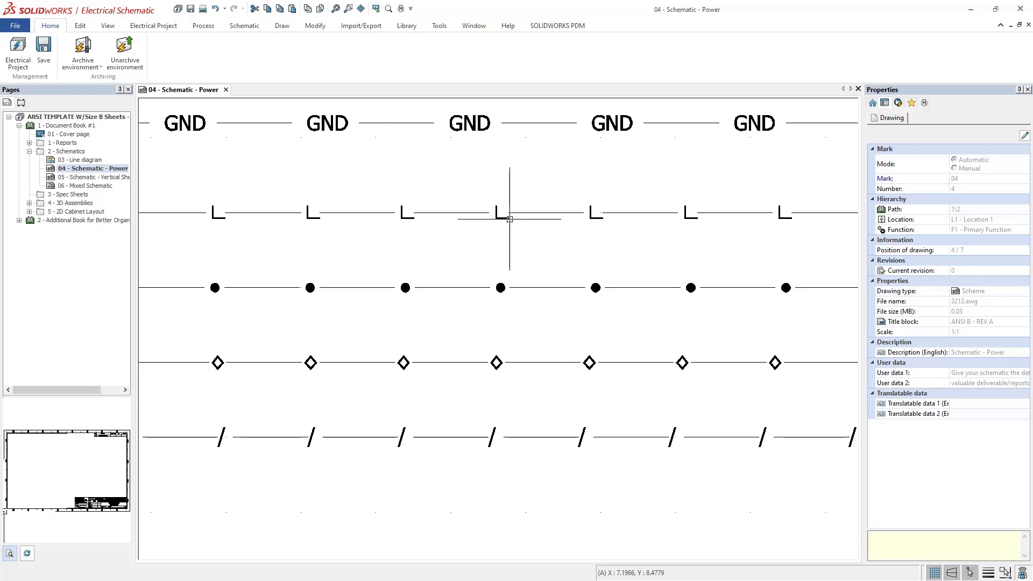
{"action": "scroll", "coordinate": [479, 231], "scroll_direction": "down", "scroll_amount": 1}
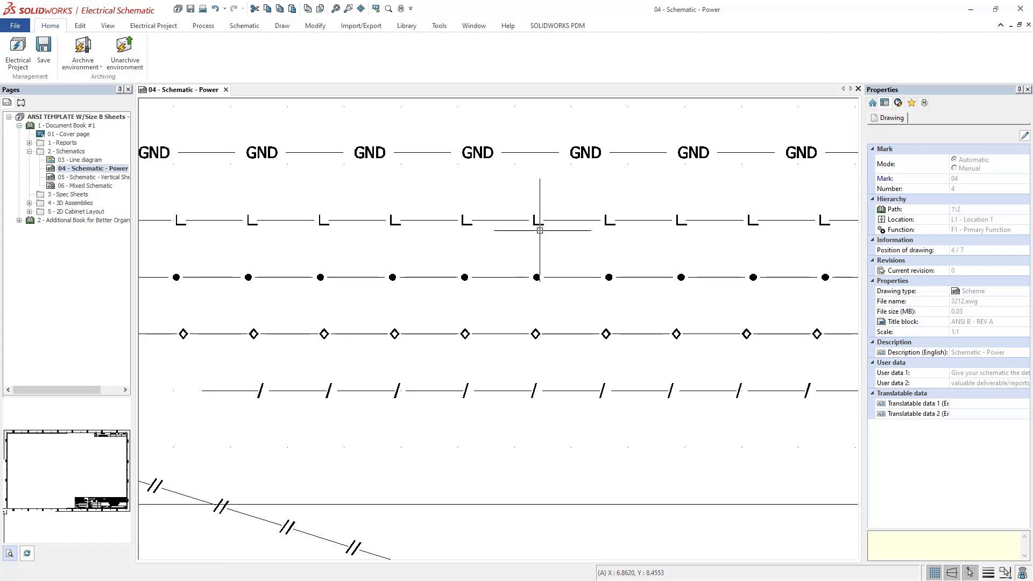
{"action": "scroll", "coordinate": [528, 259], "scroll_direction": "down", "scroll_amount": 1}
{"action": "middle_click_drag", "start_coordinate": [528, 259], "coordinate": [547, 201]}
{"action": "scroll", "coordinate": [549, 230], "scroll_direction": "down", "scroll_amount": 1}
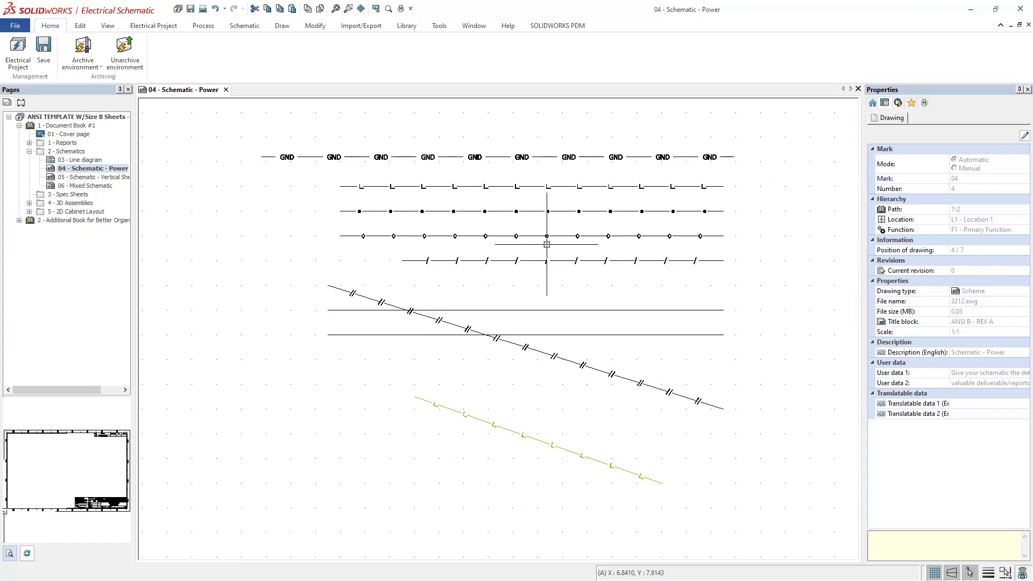
{"action": "middle_click_drag", "start_coordinate": [540, 247], "coordinate": [521, 245]}
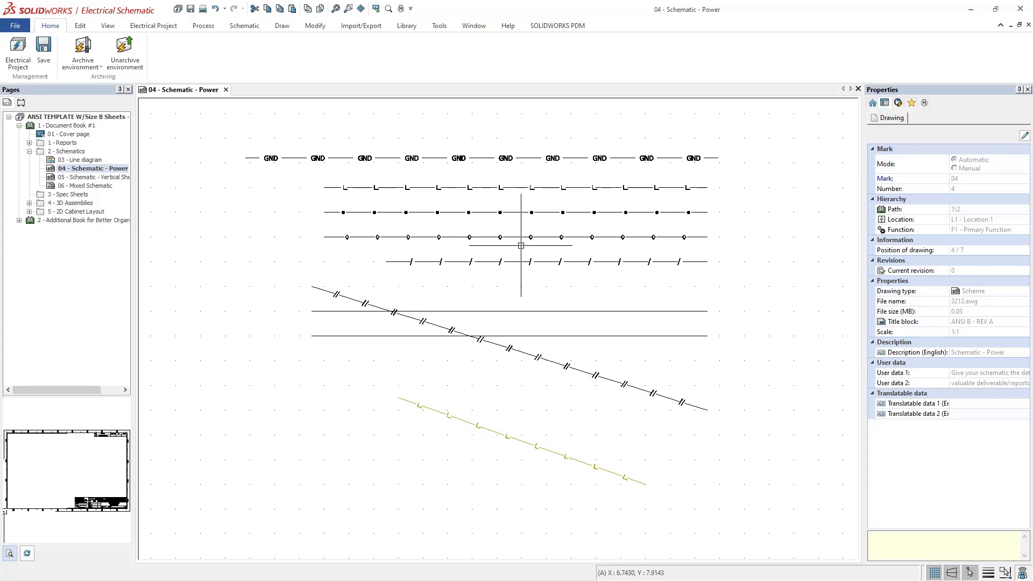